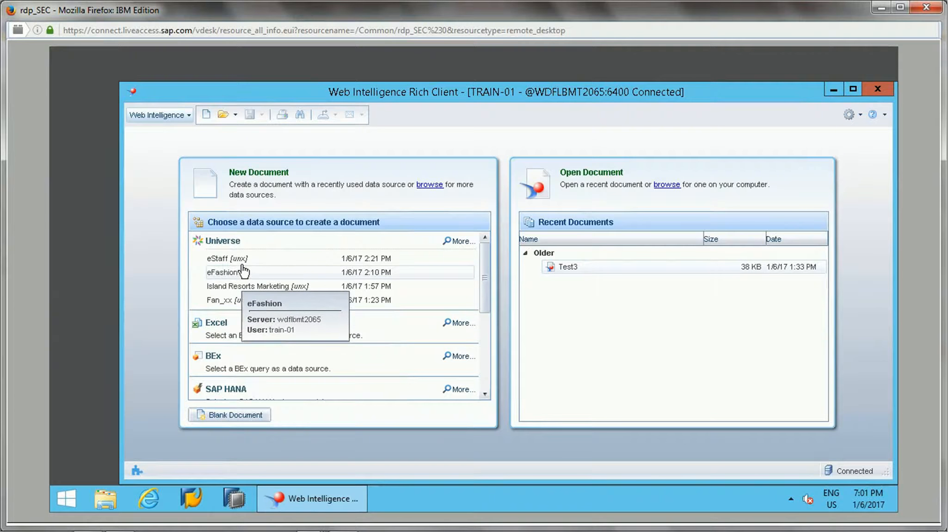
Create a document from the eFashion universe with Year, Quarter and Sales revenue as result objects.
double_click(229, 276)
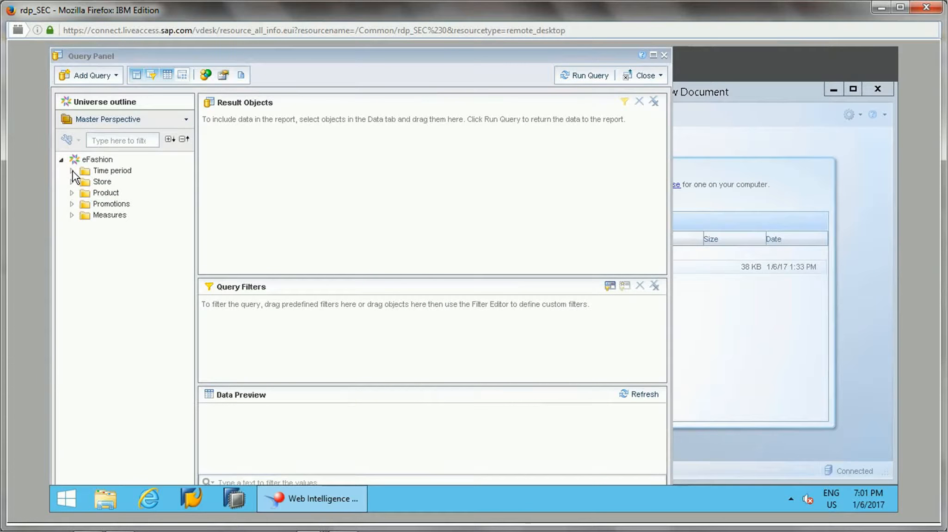
left_click(72, 172)
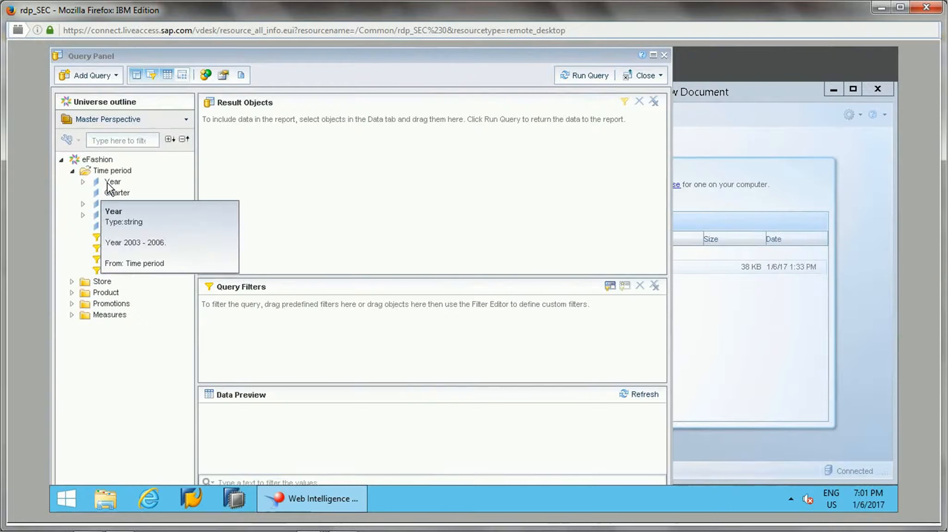
double_click(107, 183)
double_click(117, 193)
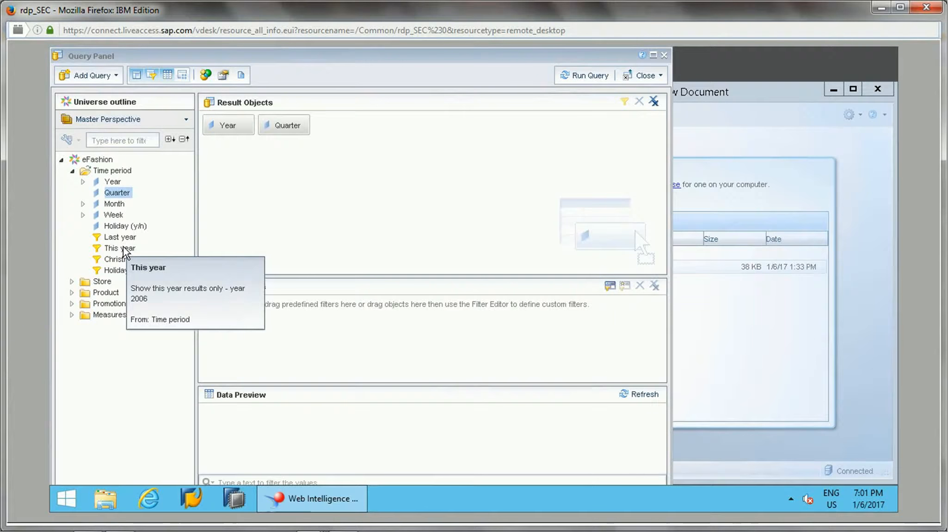
left_click(72, 314)
left_click_drag(124, 325, 398, 204)
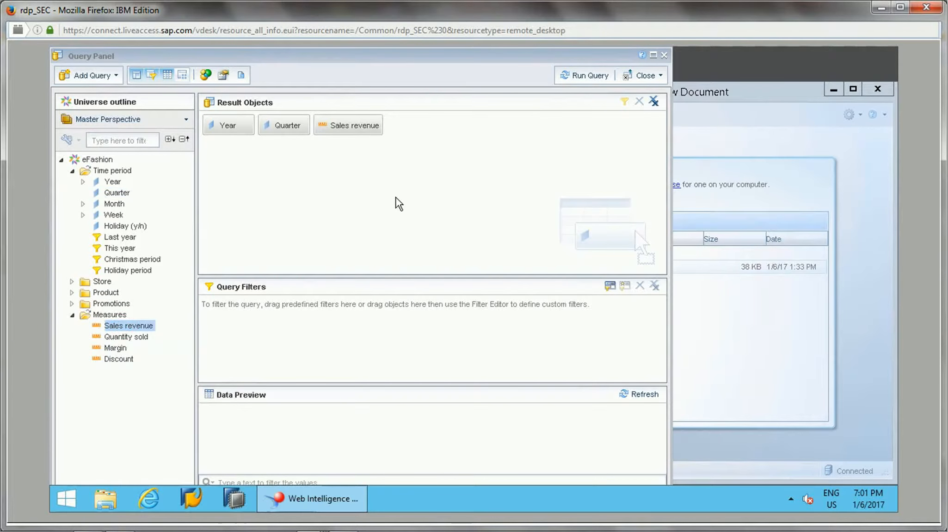
Filter the query to Quarter in list Q1 and Q2, and run it.
left_click_drag(119, 193, 338, 334)
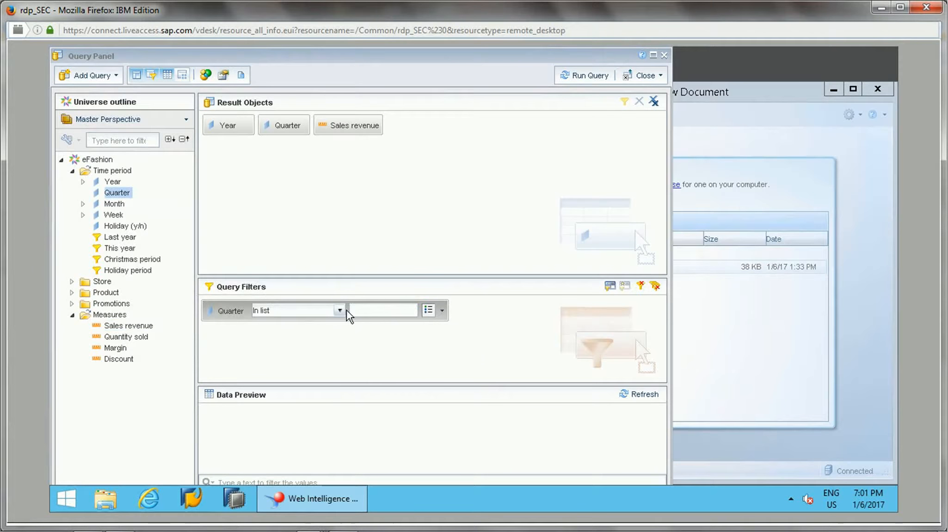
left_click(441, 311)
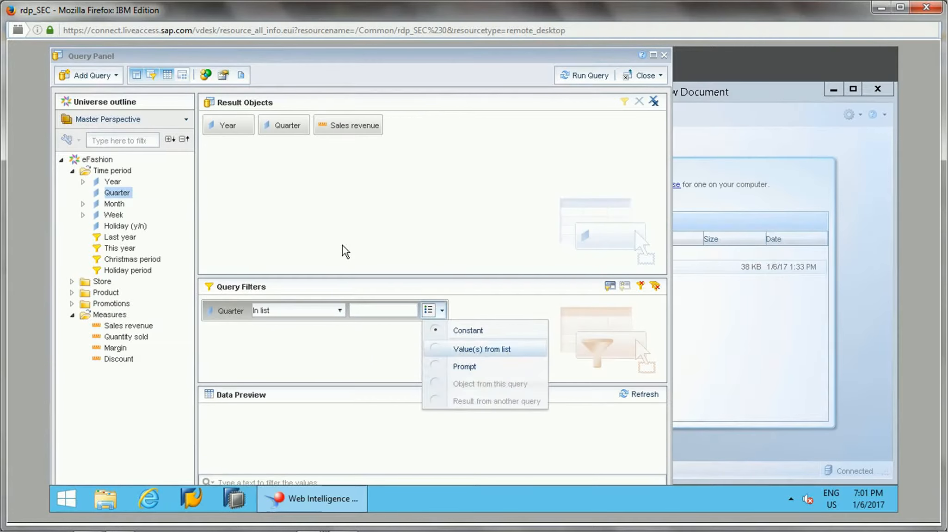
double_click(179, 200)
double_click(179, 211)
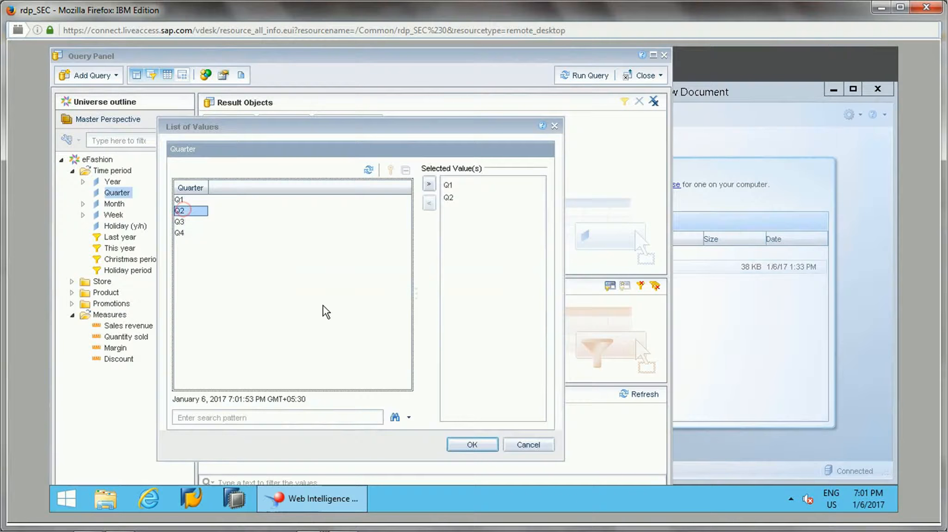
left_click(472, 445)
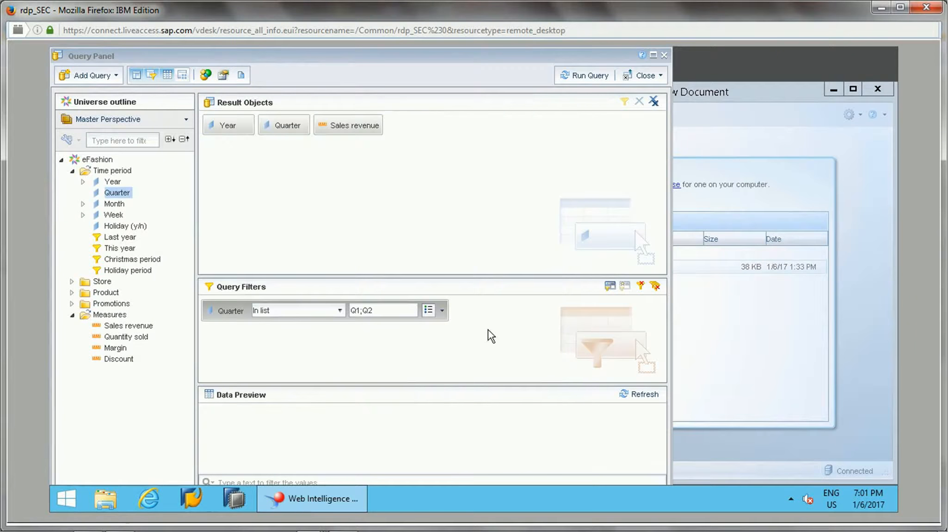
left_click(591, 78)
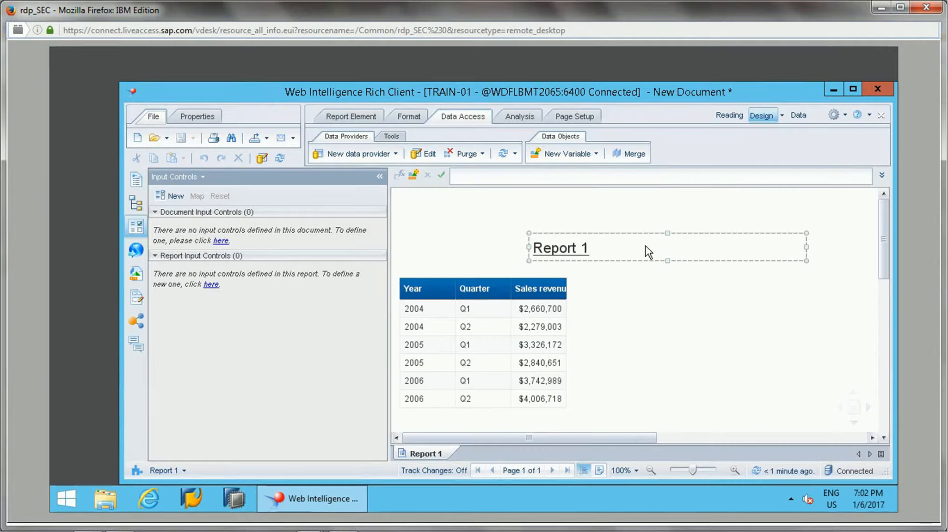
Widen the report table's Sales revenue column to fit its header, and show the document's available objects.
left_click(551, 319)
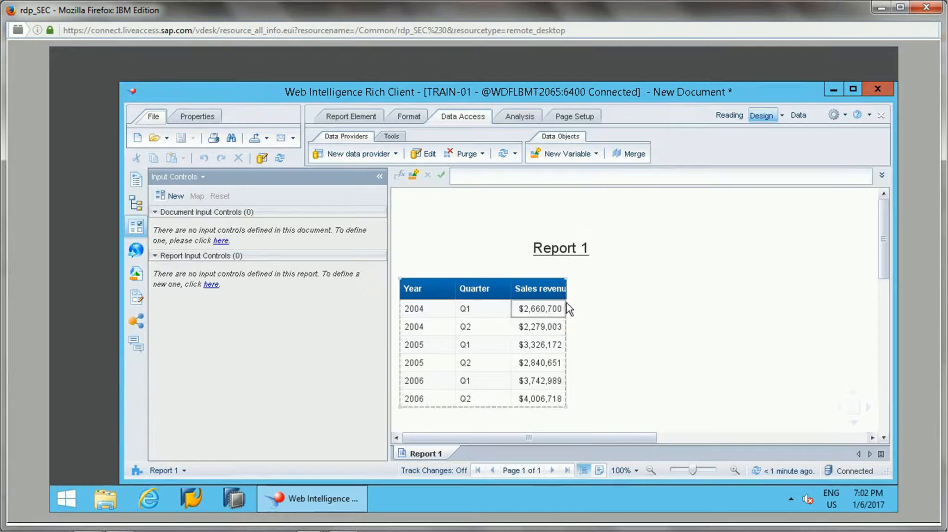
left_click(564, 288)
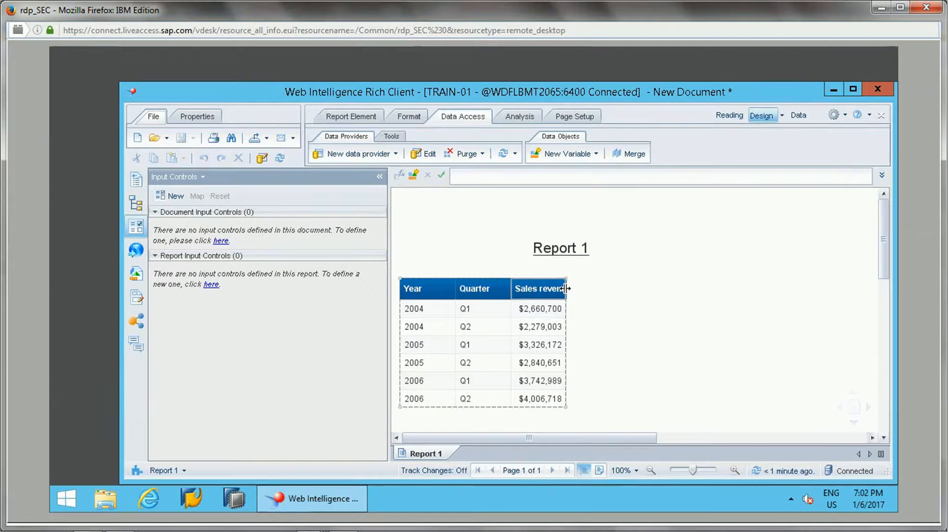
left_click_drag(565, 288, 582, 290)
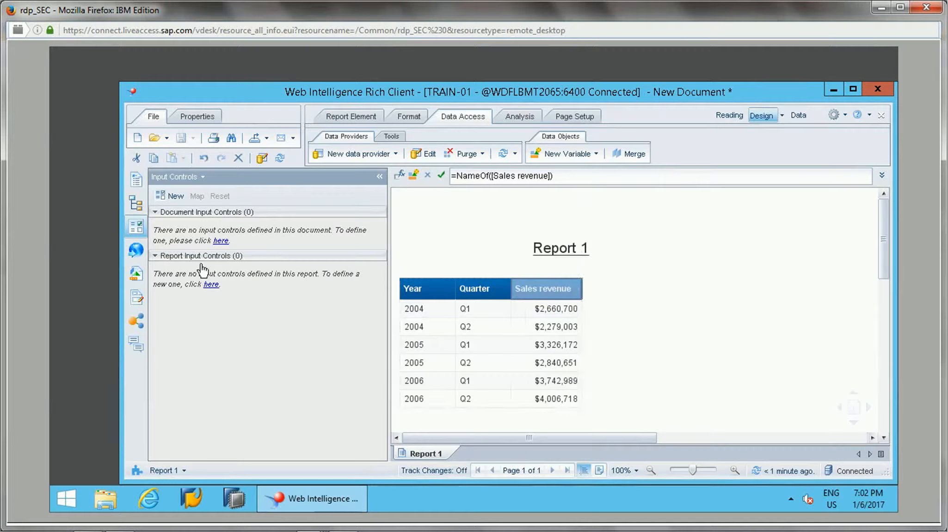
left_click(136, 273)
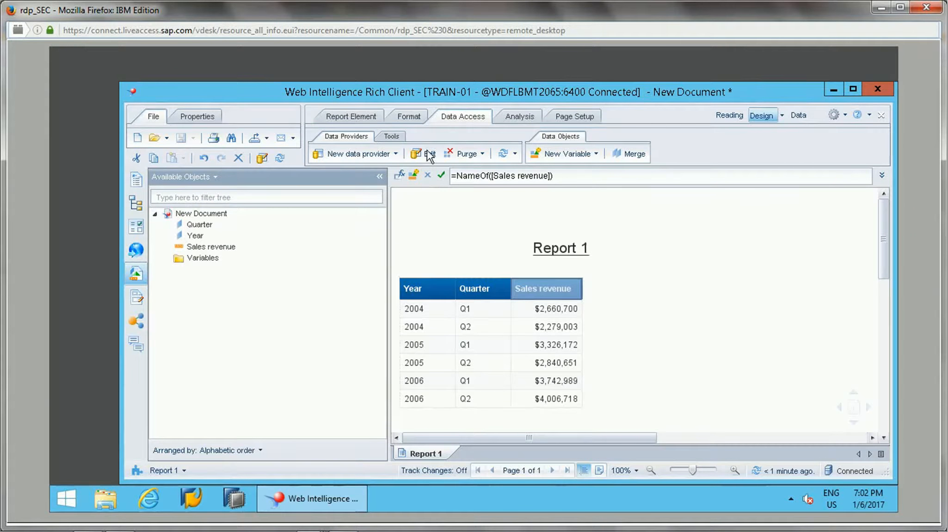
Set up data tracking for Report 1 to compare with the last data refresh.
left_click(525, 118)
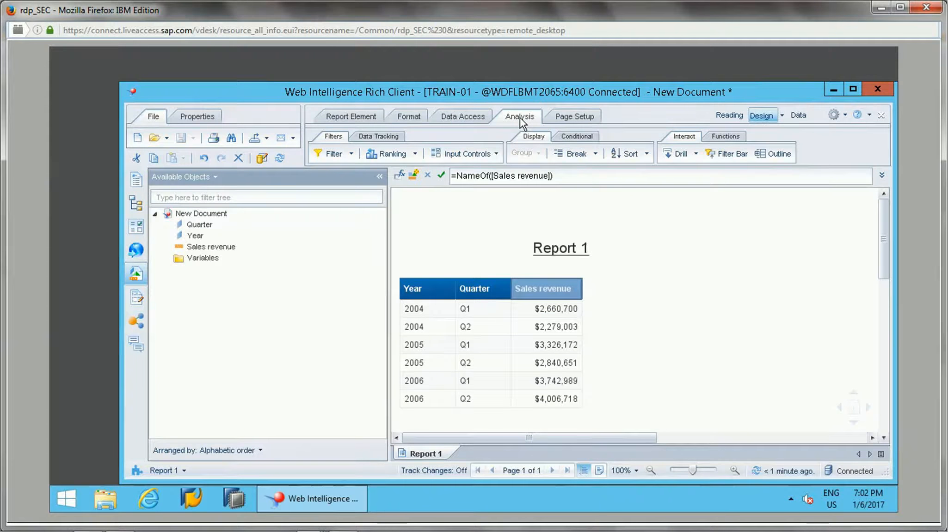
left_click(378, 137)
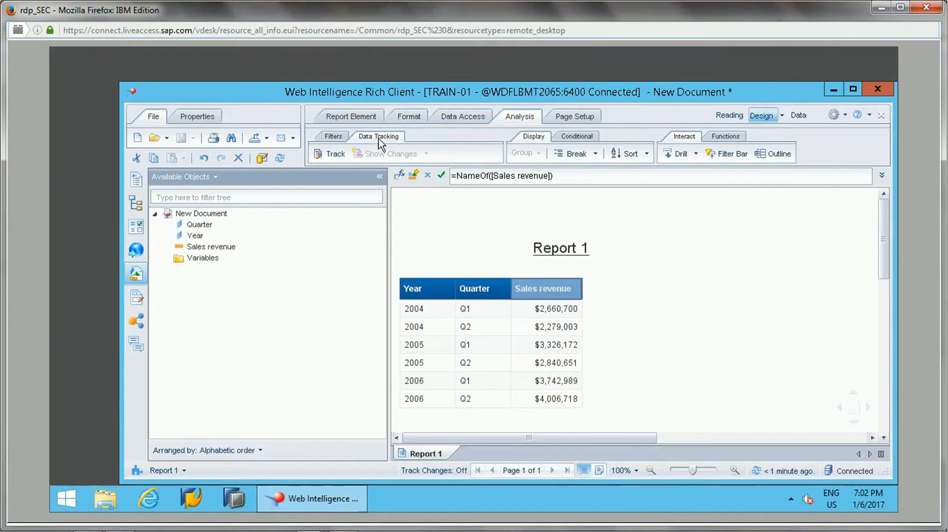
left_click(324, 156)
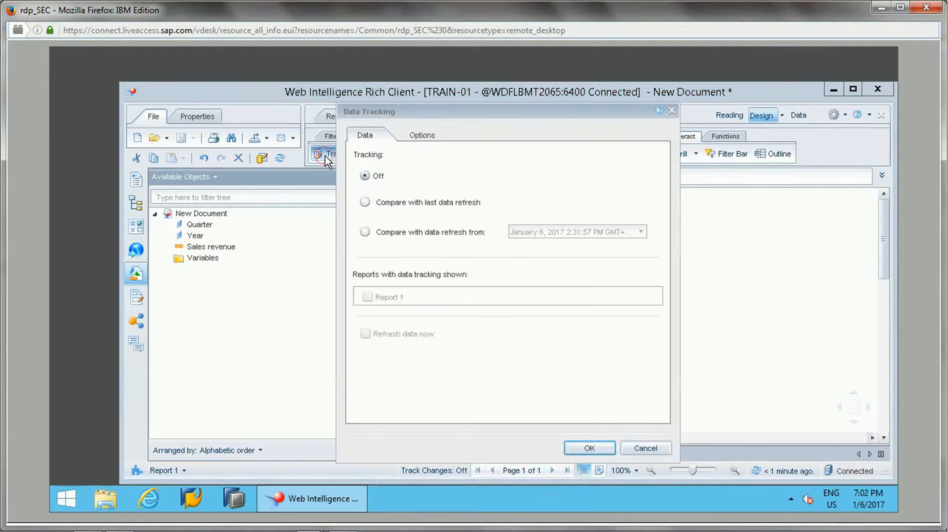
left_click(401, 204)
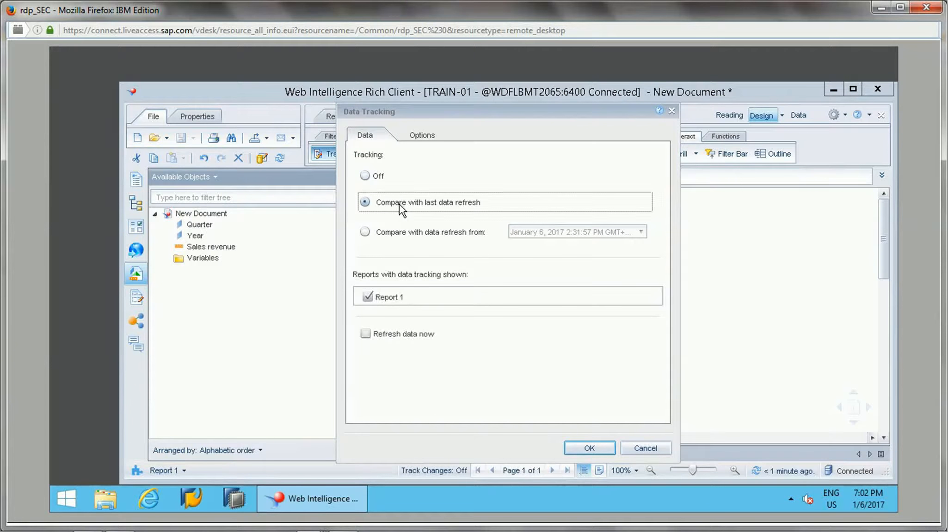
left_click(365, 176)
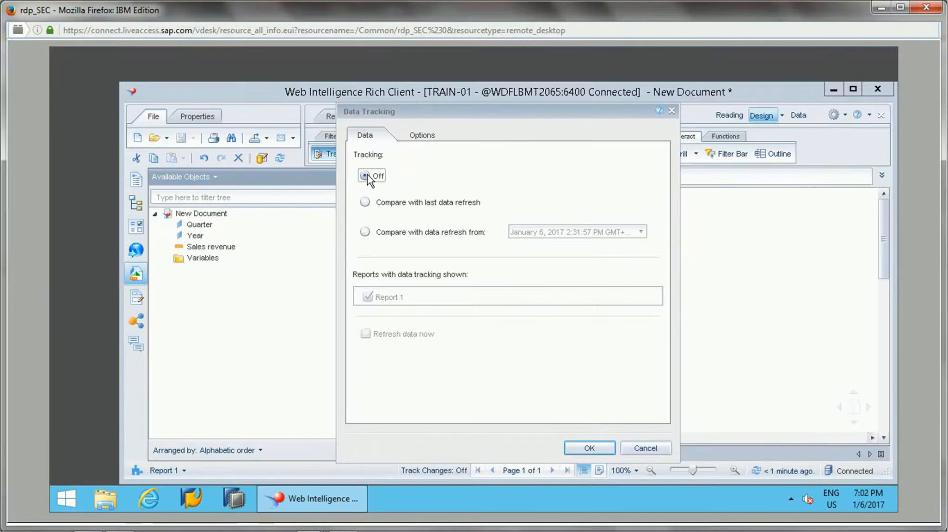
left_click(369, 200)
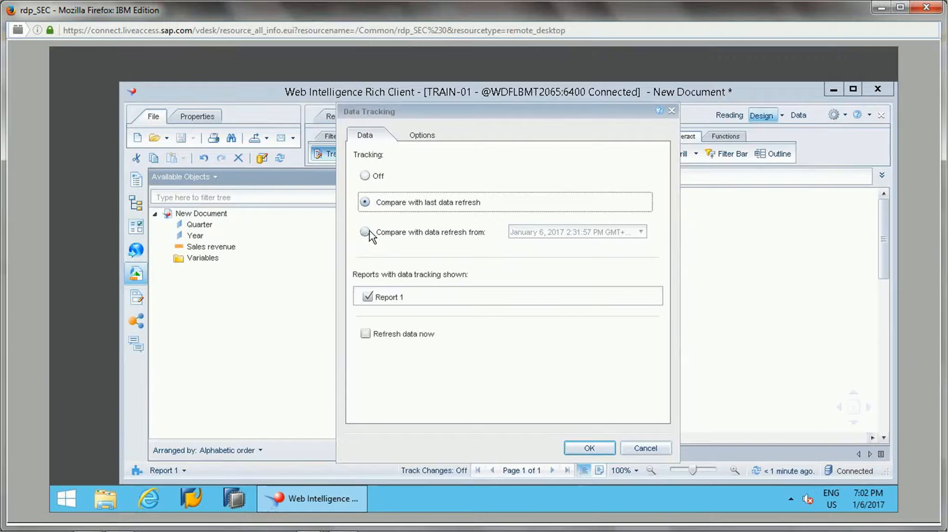
left_click(369, 232)
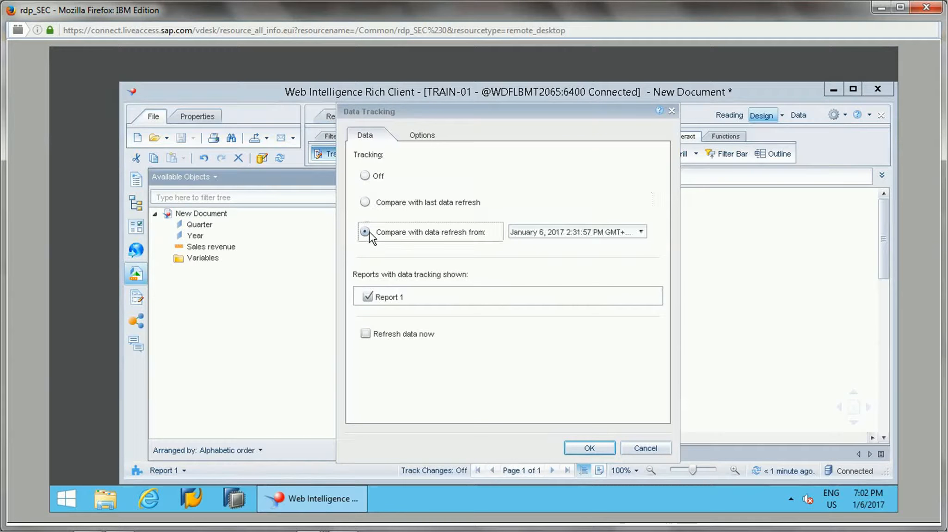
left_click(387, 206)
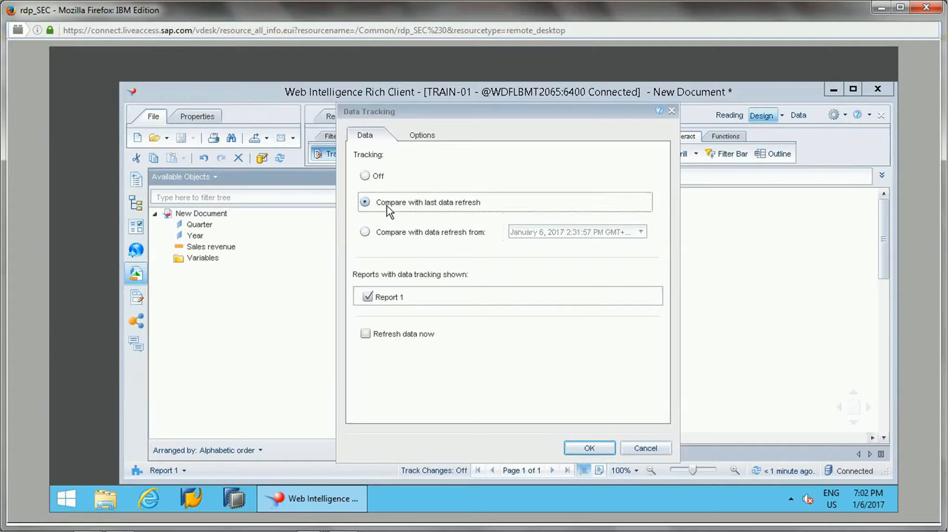
Format tracked dimension deletions with an orange-yellow background of 255, 204, 0.
left_click(421, 135)
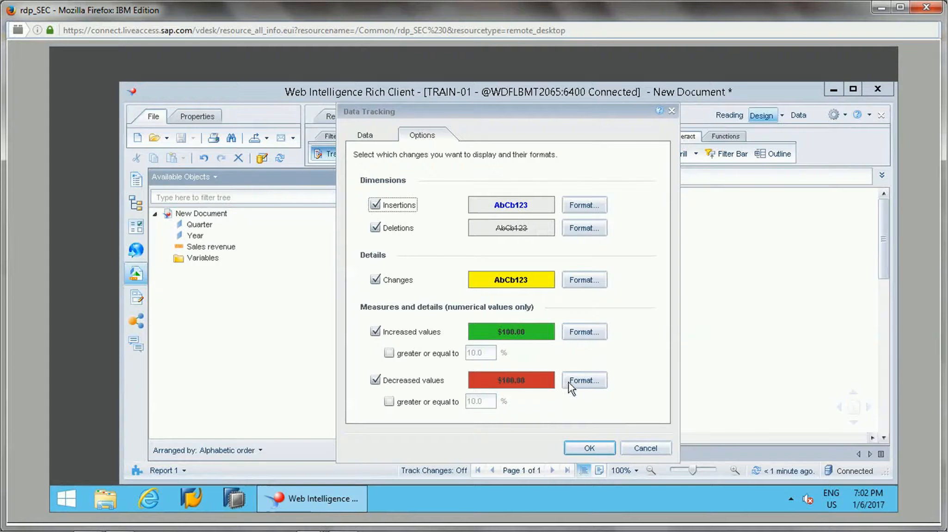
left_click(582, 384)
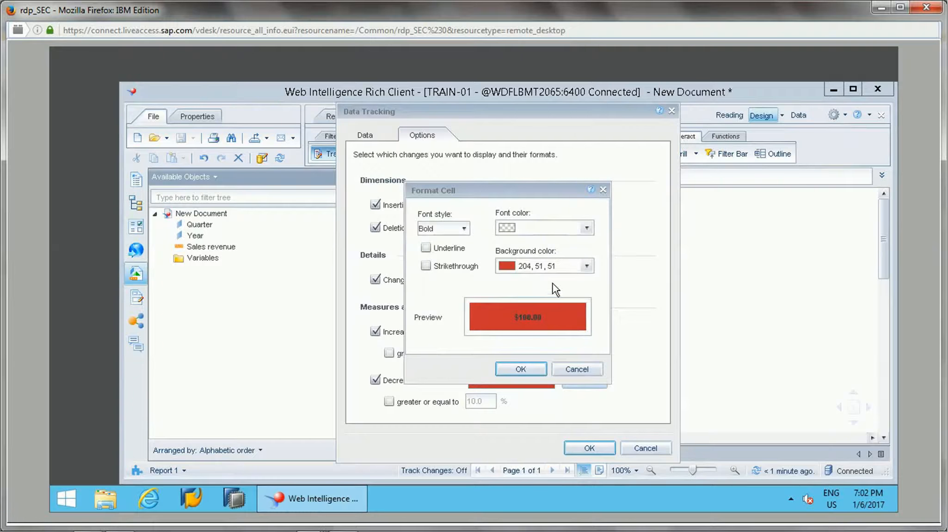
left_click(574, 370)
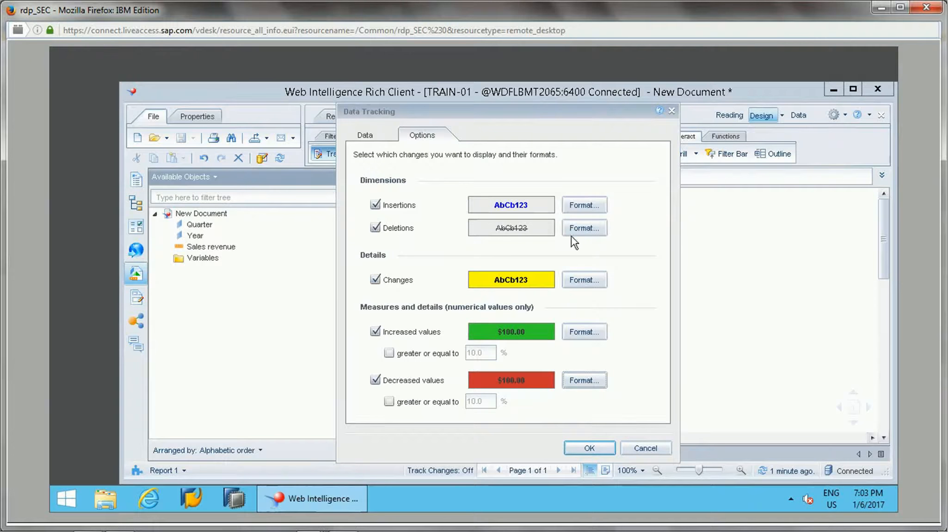
left_click(587, 232)
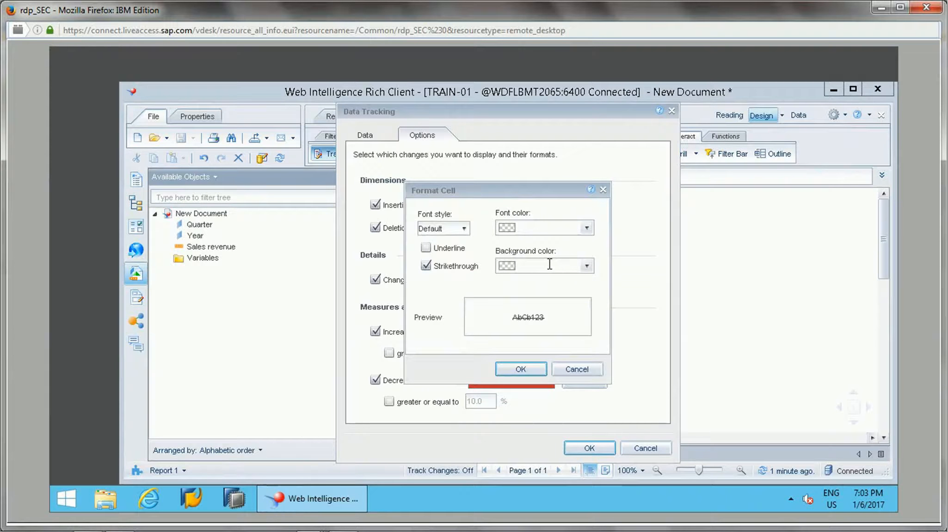
left_click(586, 266)
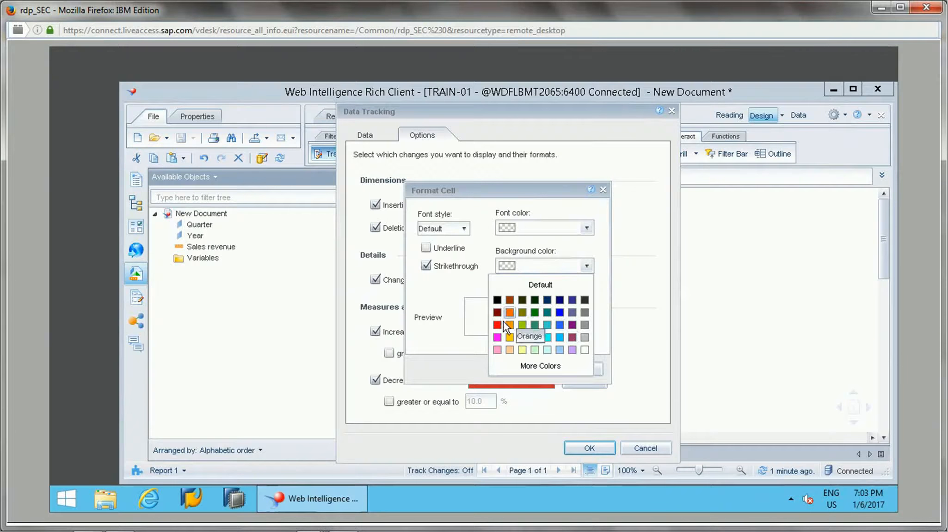
left_click(510, 338)
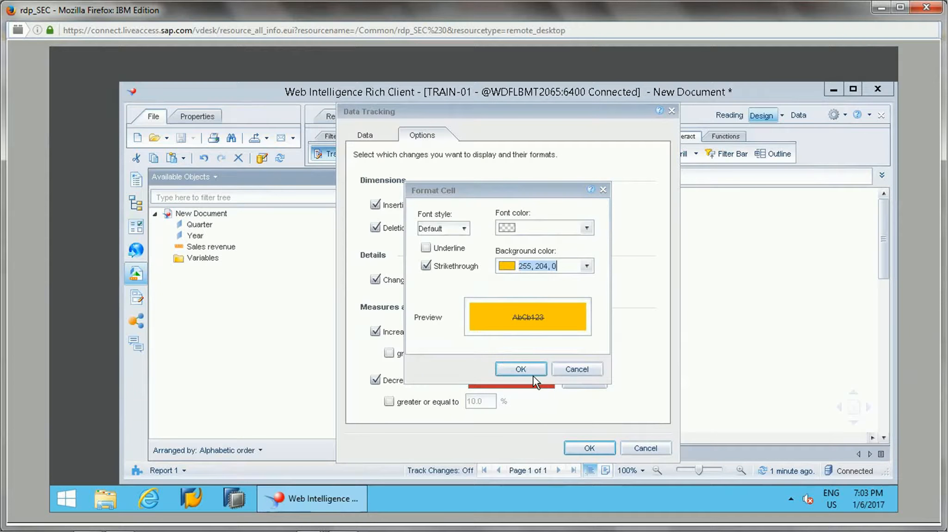
left_click(532, 374)
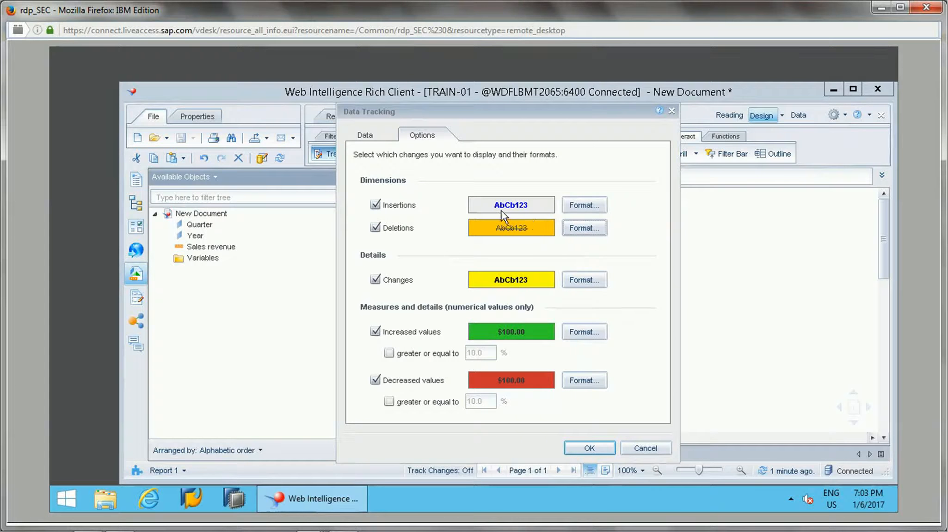
Format tracked dimension insertions with a Bright Green background (0, 255, 0).
left_click(577, 207)
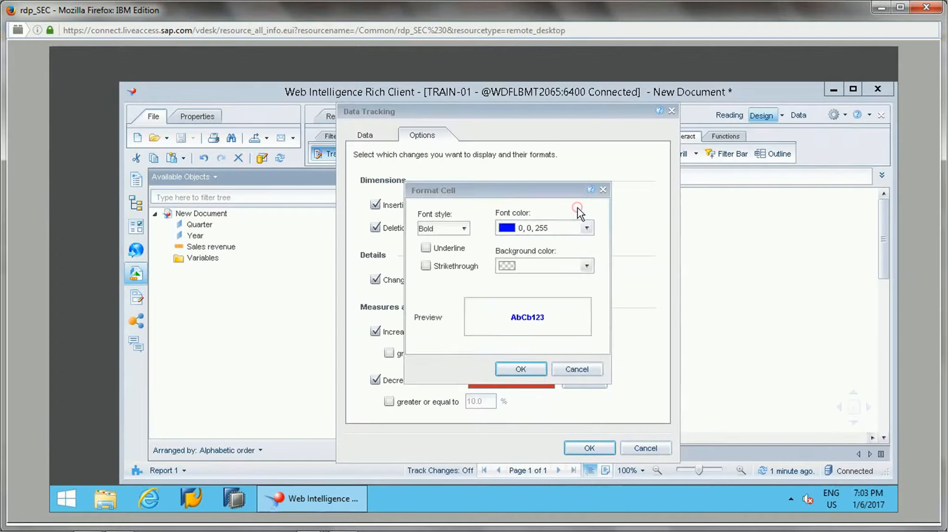
left_click(586, 267)
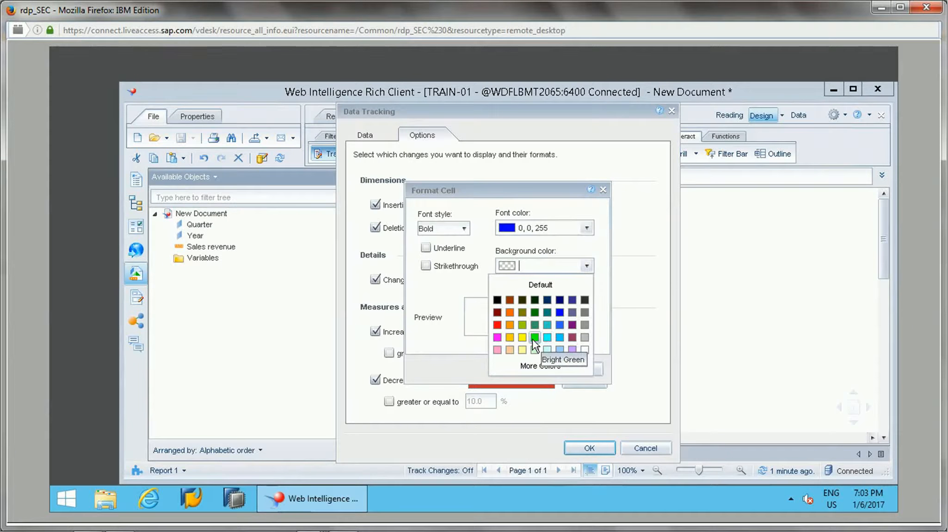
left_click(536, 342)
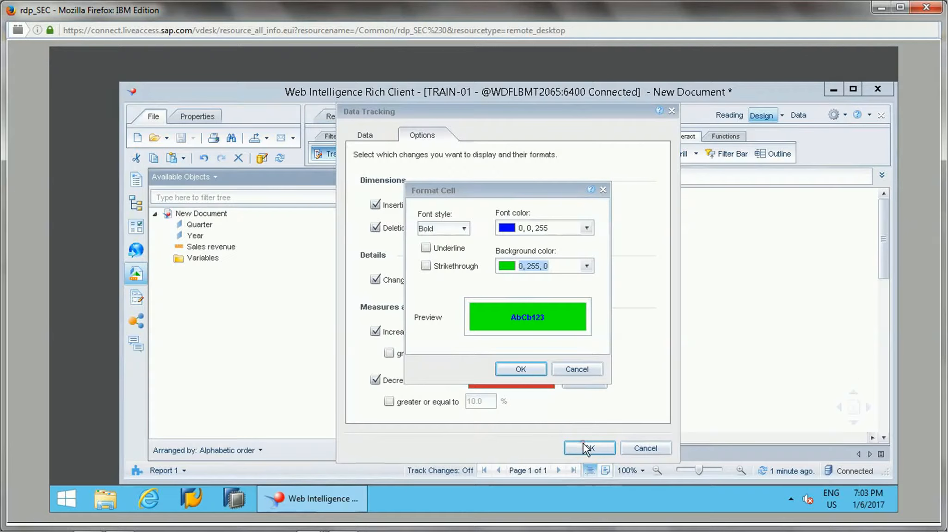
left_click(534, 372)
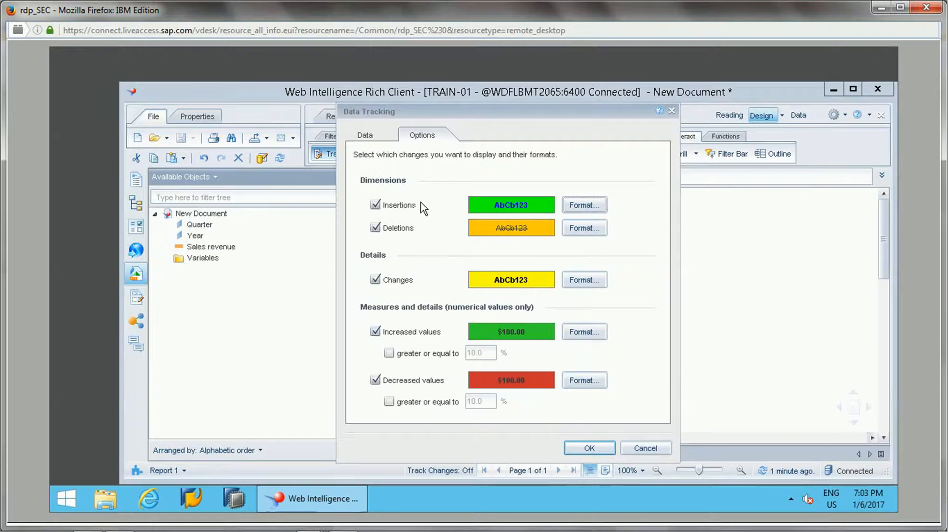
Apply the data tracking settings and refresh the report data immediately.
left_click(375, 139)
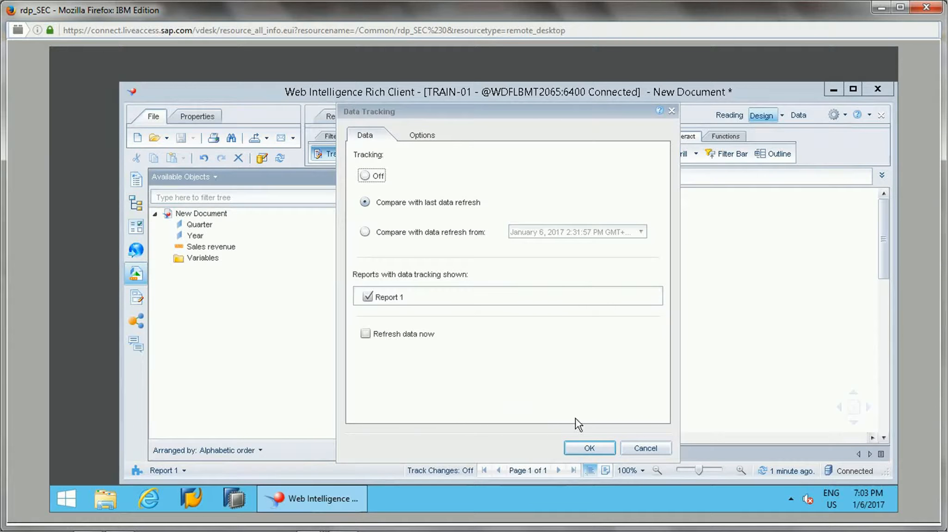
left_click(597, 449)
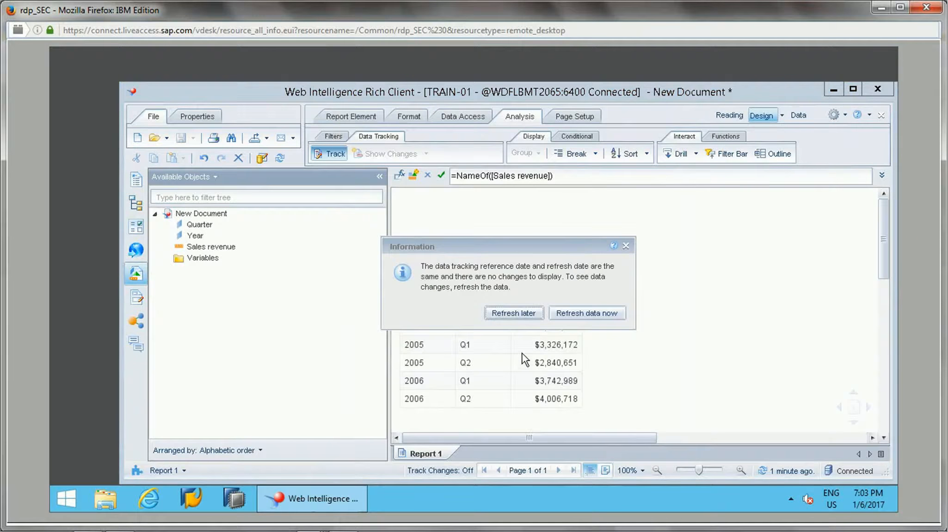
left_click(567, 313)
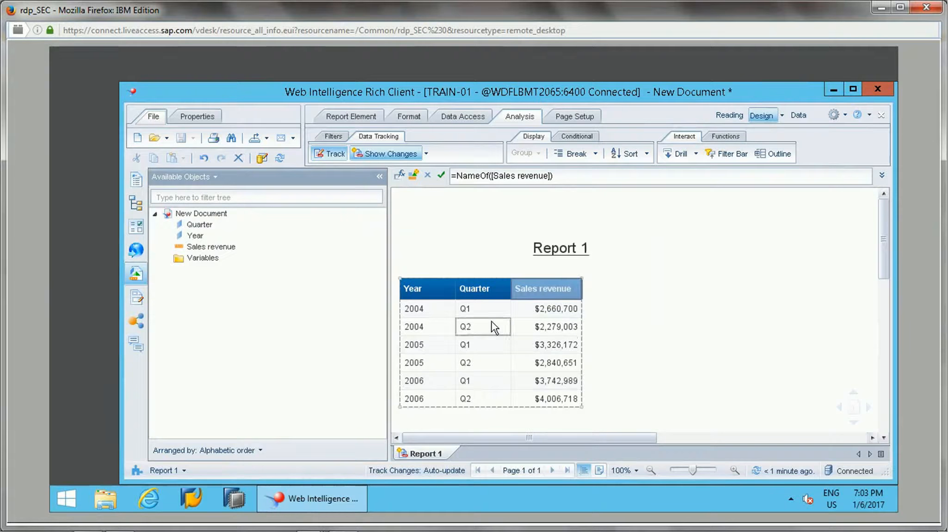
Edit the report's query and remove Q1 and Q2 from the Quarter filter's selected values.
left_click(471, 311)
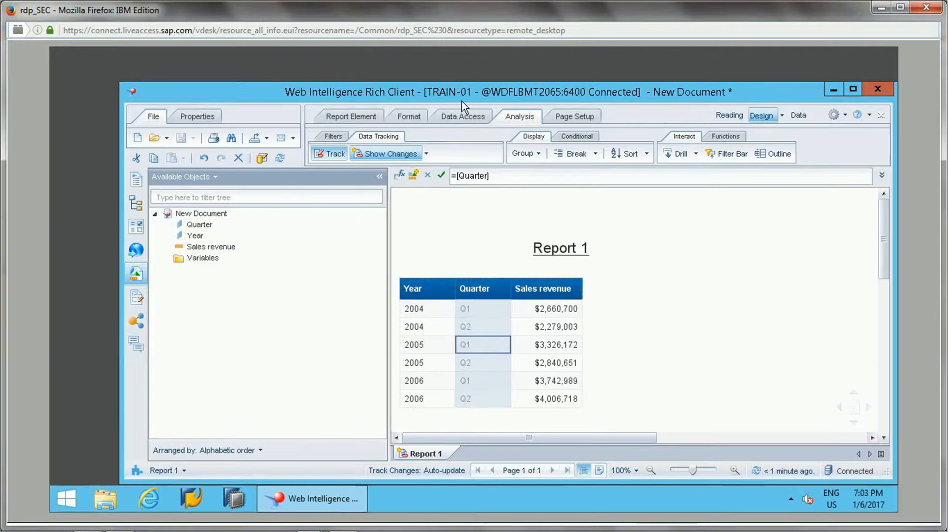
left_click(462, 115)
left_click(424, 154)
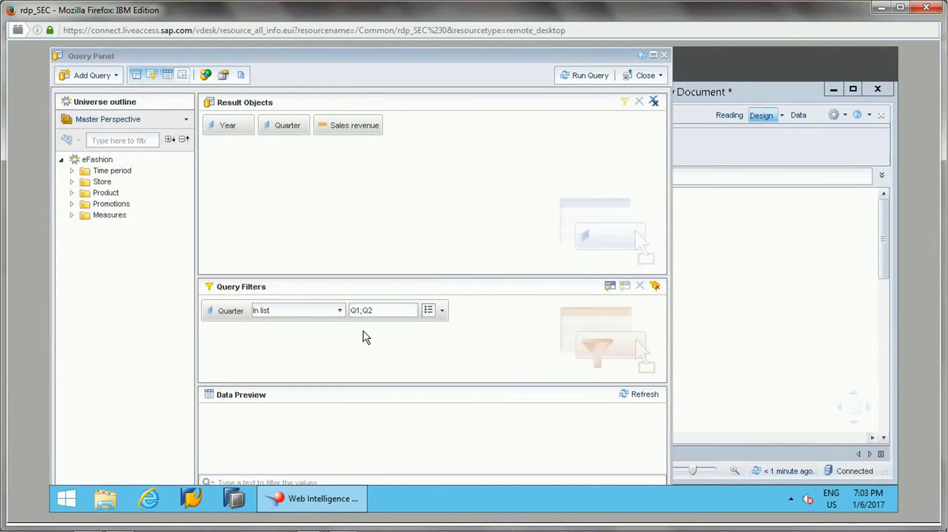
left_click(439, 311)
left_click(453, 349)
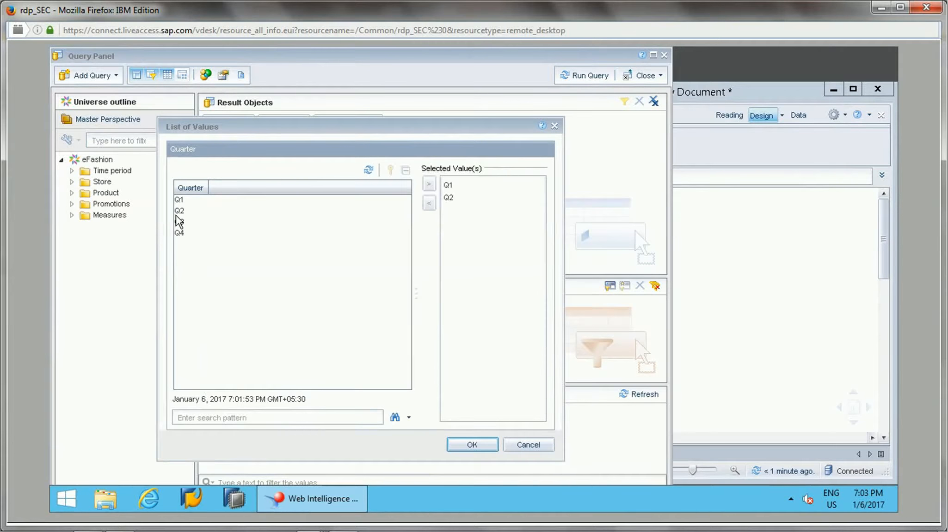
left_click_drag(176, 213, 454, 202)
left_click(452, 200)
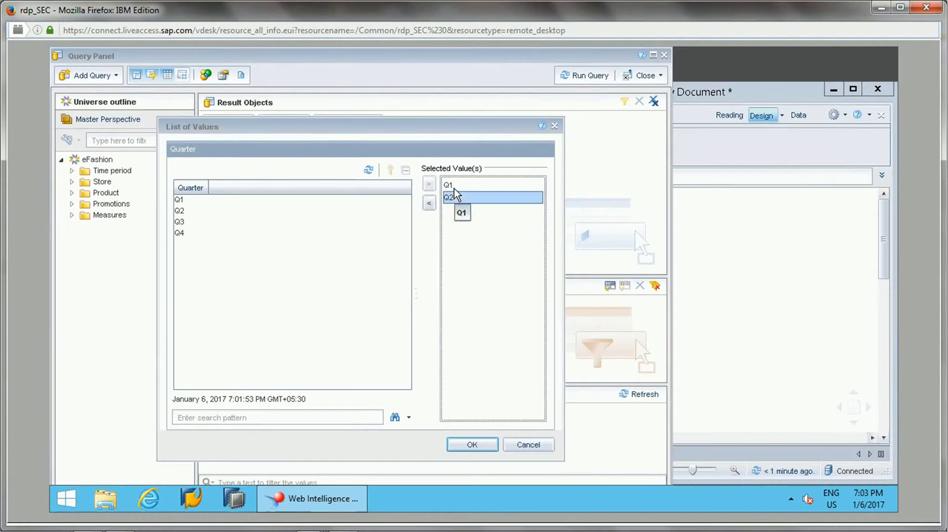
left_click(453, 188)
left_click(429, 203)
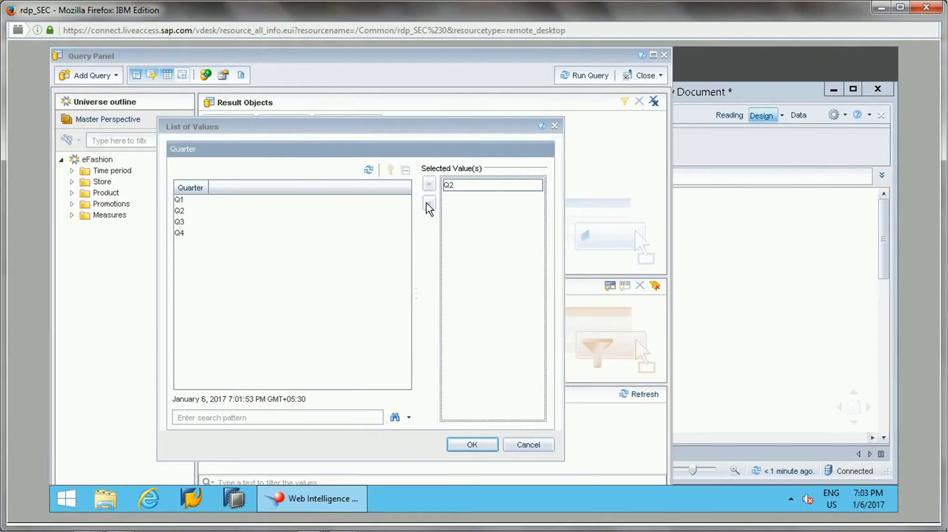
left_click(451, 186)
left_click(429, 203)
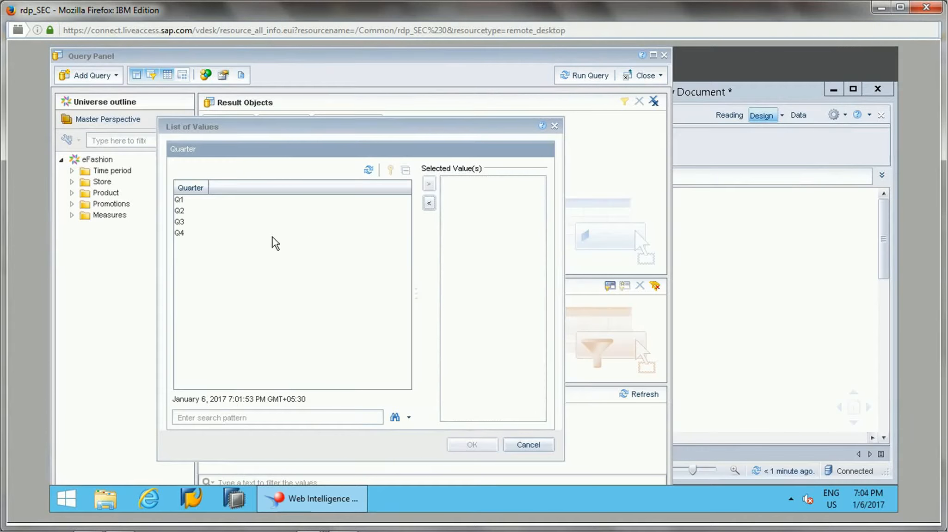
Set the Quarter filter's list to Q3 and Q4 and run the query.
double_click(183, 222)
double_click(183, 234)
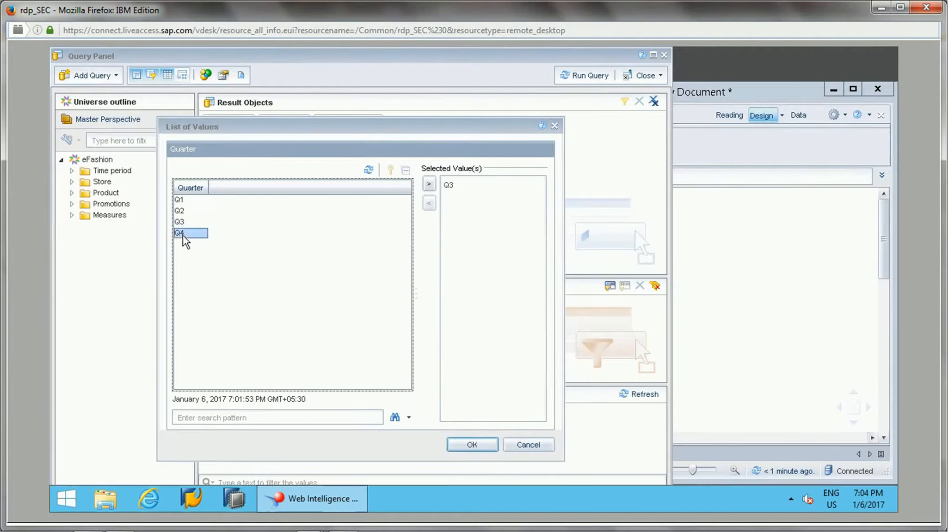
left_click(472, 445)
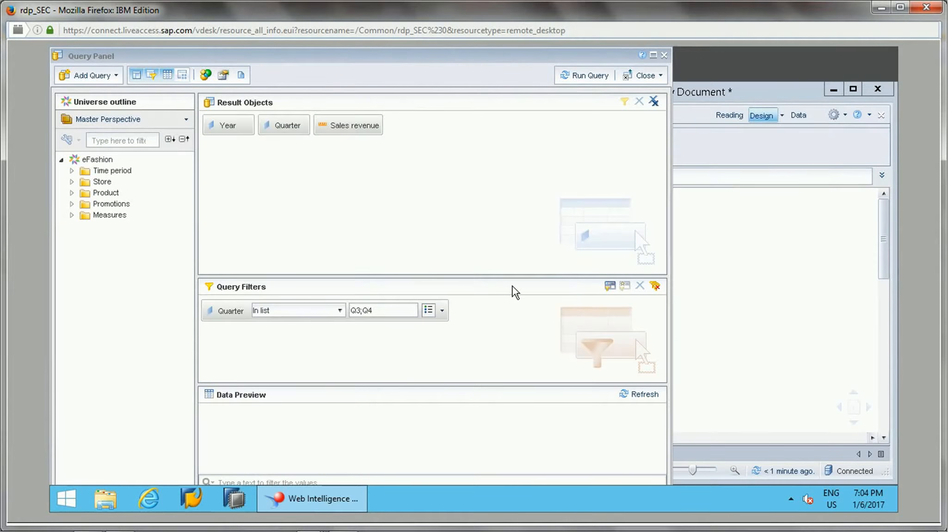
left_click(588, 76)
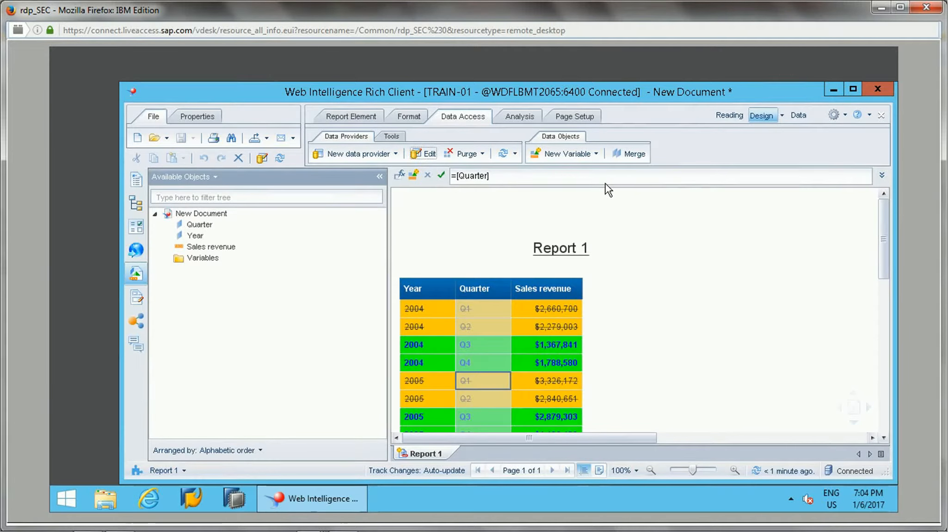
Close the tracked sales revenue document without saving its changes.
left_click_drag(884, 263, 881, 311)
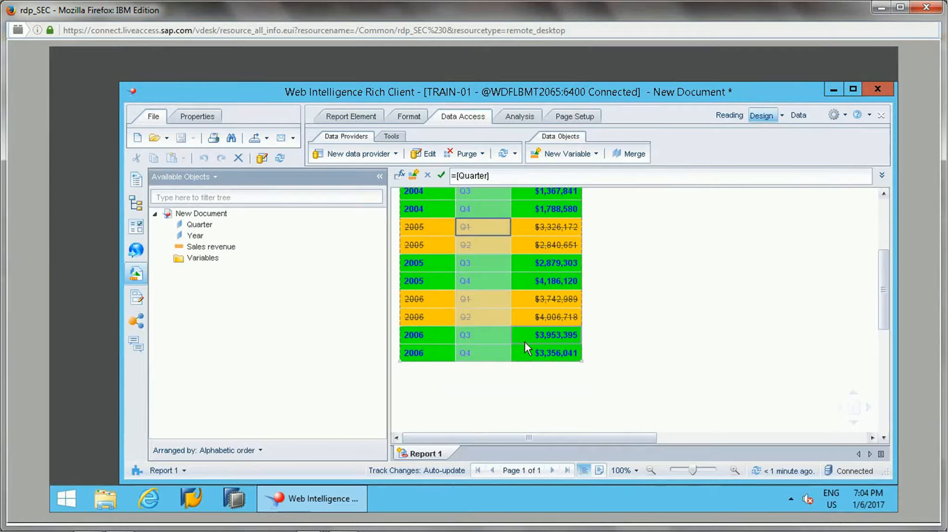
left_click(533, 352)
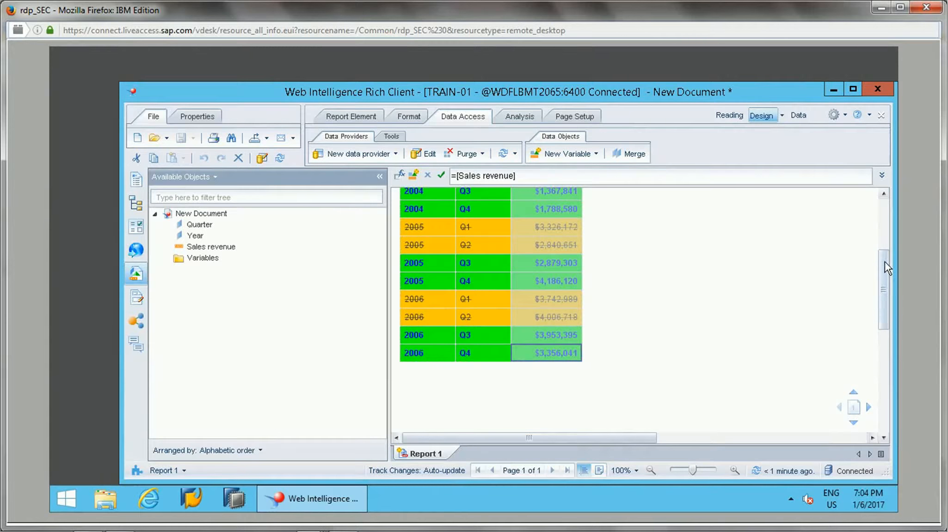
left_click_drag(884, 262, 889, 260)
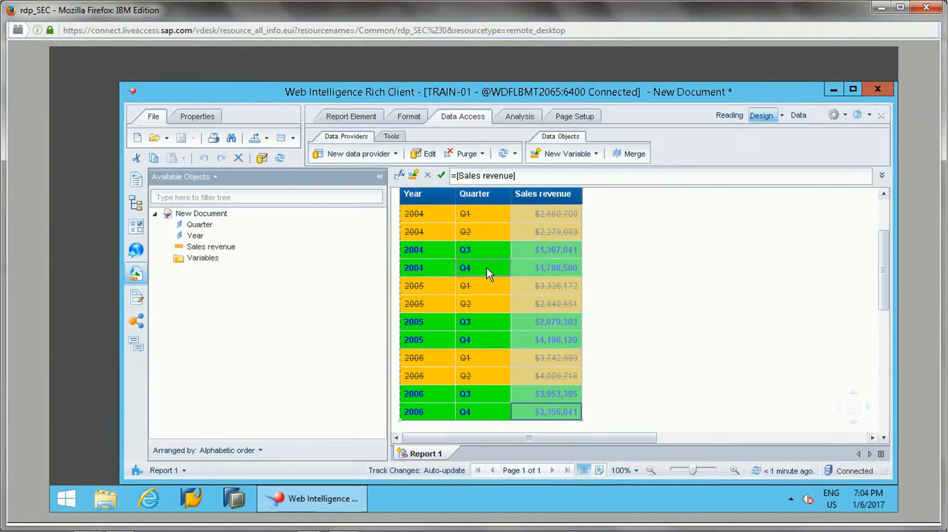
left_click(473, 251)
left_click(878, 116)
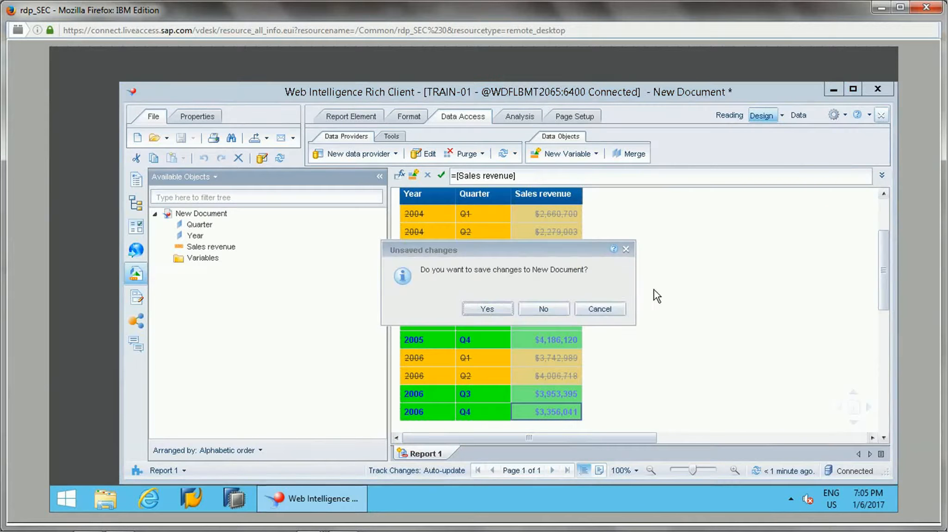
left_click(544, 310)
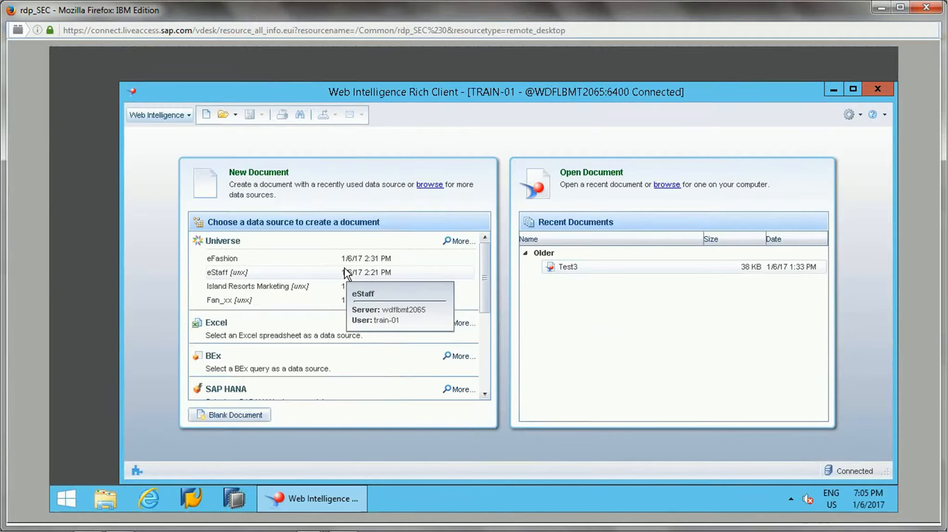
Create a new document from the eFashion universe with Store name and Sales revenue, and run the query.
left_click(222, 260)
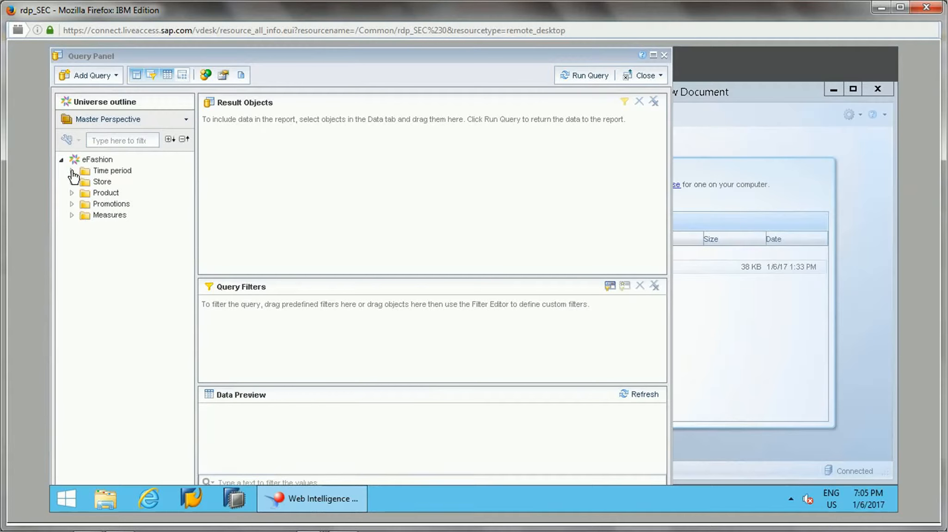
left_click(72, 171)
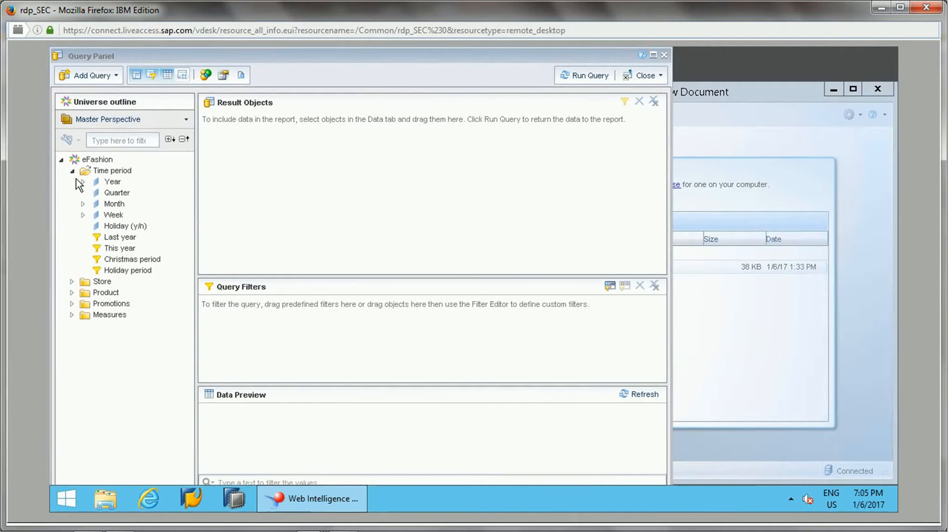
left_click(73, 283)
left_click(106, 316)
double_click(105, 318)
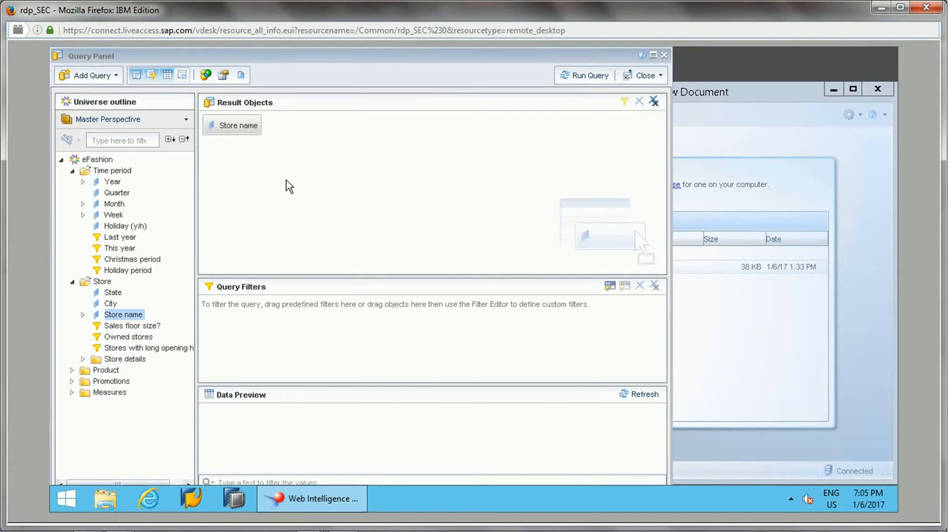
left_click(72, 392)
double_click(132, 406)
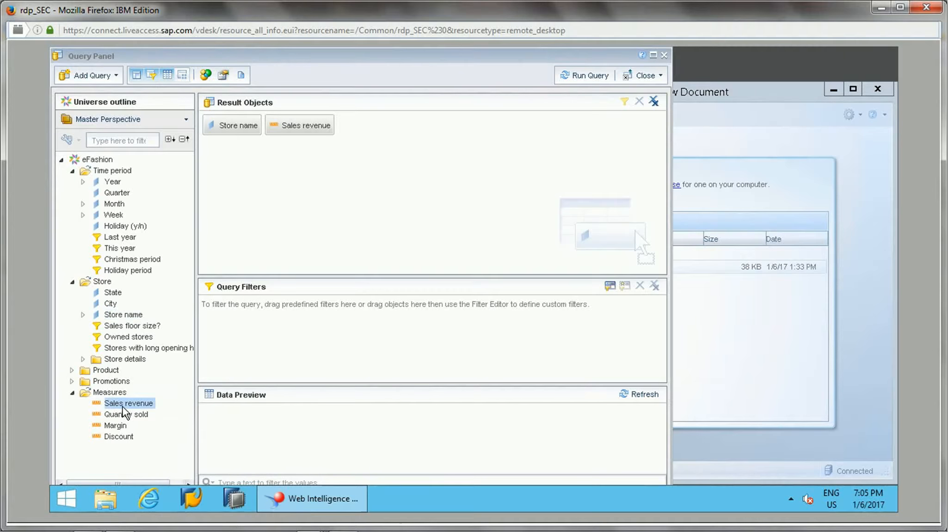
left_click(584, 75)
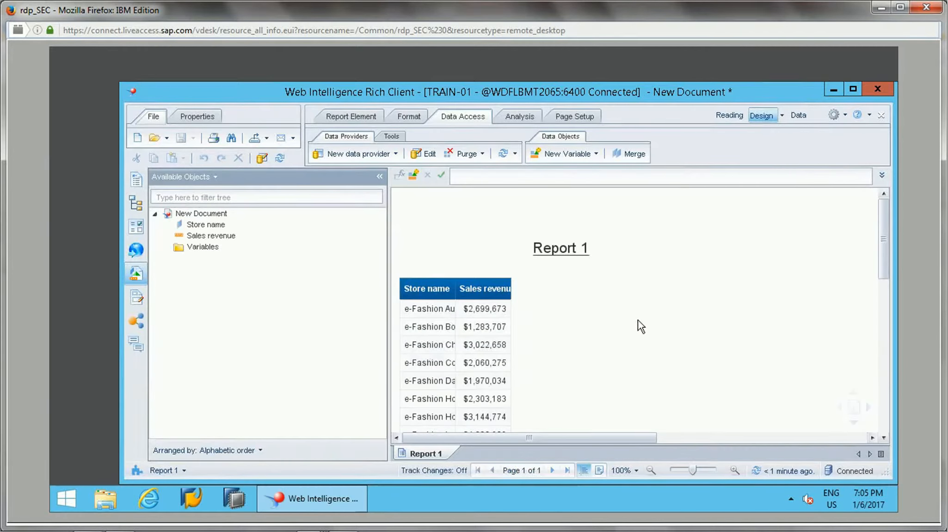
Widen the Sales revenue and Store name columns so that their headers and full store names fit.
mouse_move(885, 246)
left_mouse_down()
mouse_move(892, 312)
mouse_move(890, 249)
left_mouse_up()
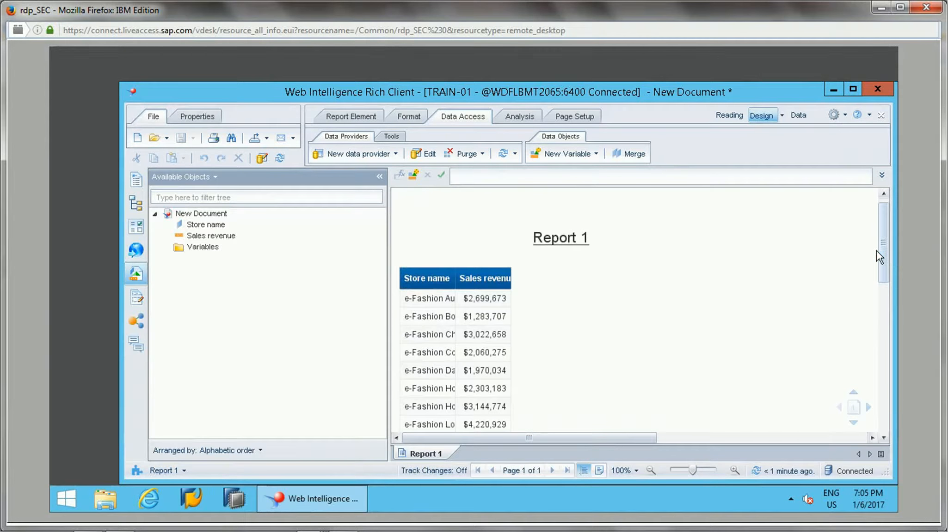
left_click(508, 280)
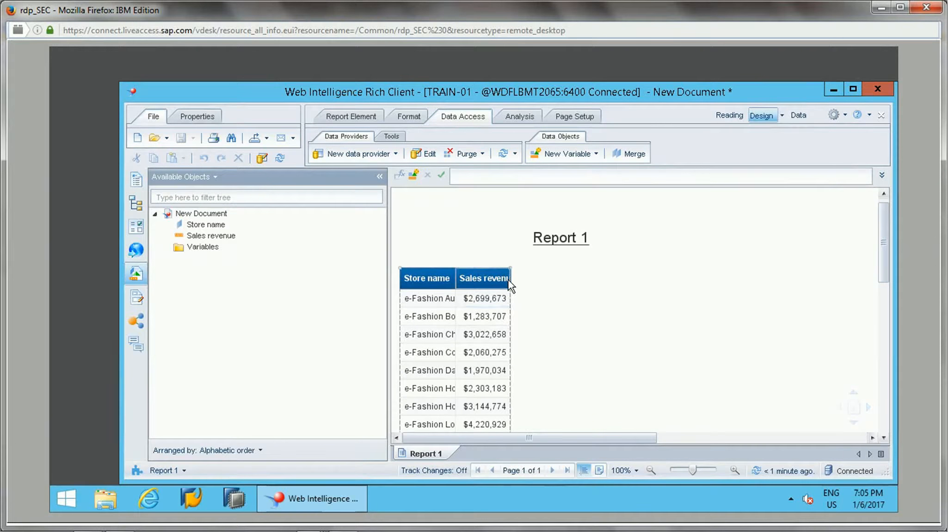
left_click_drag(508, 280, 594, 279)
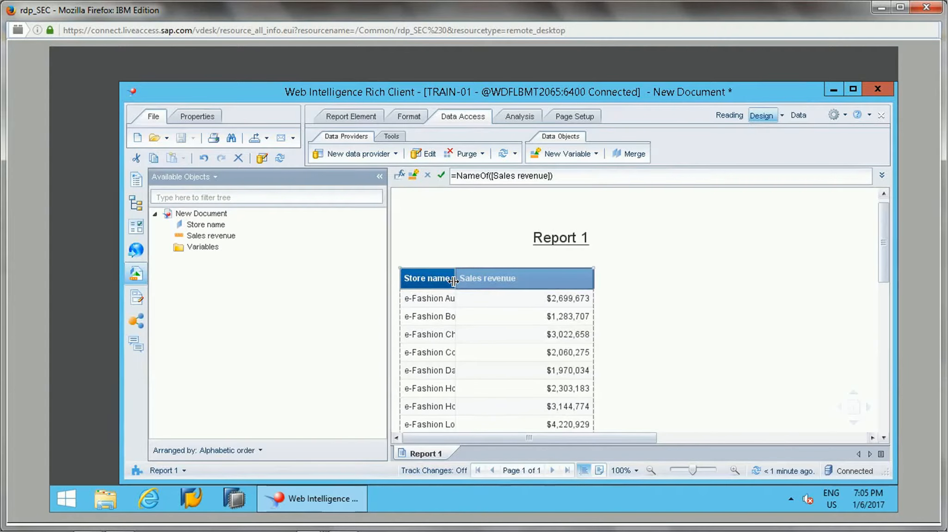
left_click_drag(453, 281, 530, 277)
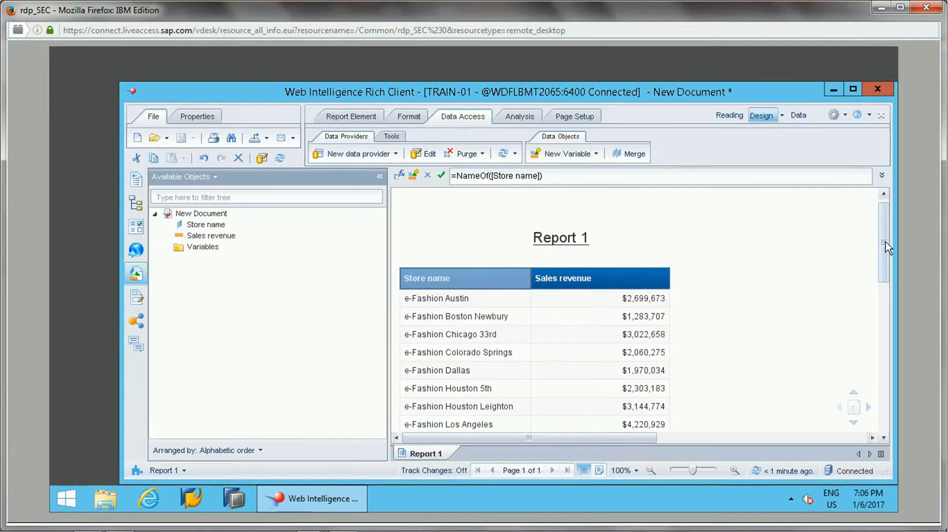
Rank the table to the top 3 values based on Sales revenue, ranked by Store name in Count mode.
left_click_drag(885, 243, 889, 262)
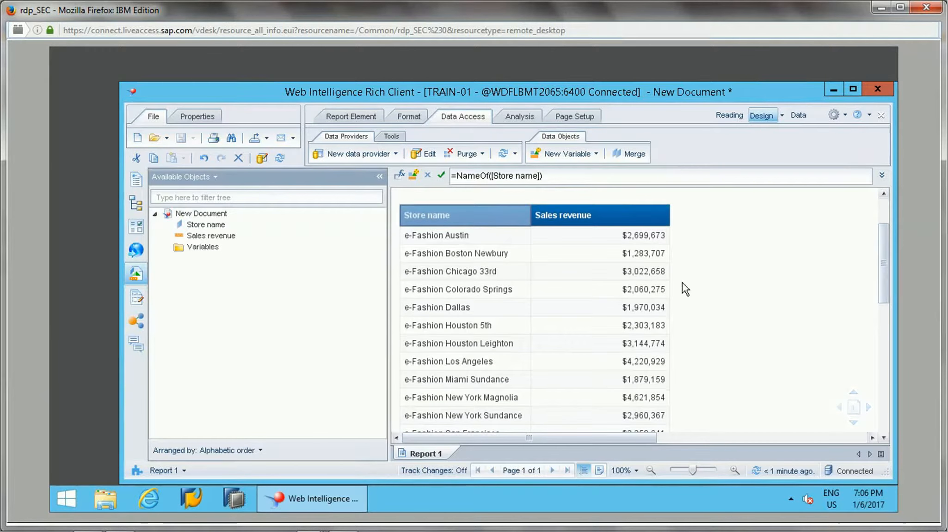
left_click(479, 239)
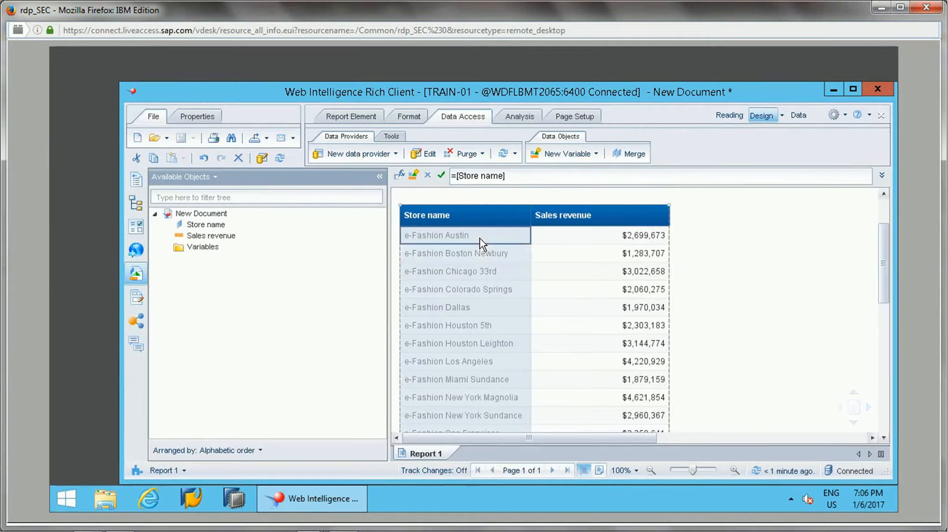
left_click(483, 274)
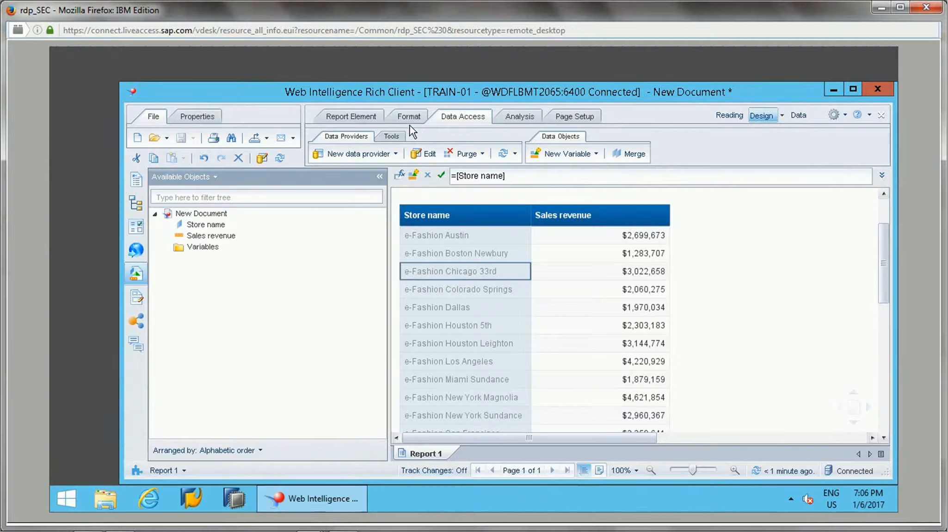
left_click(356, 116)
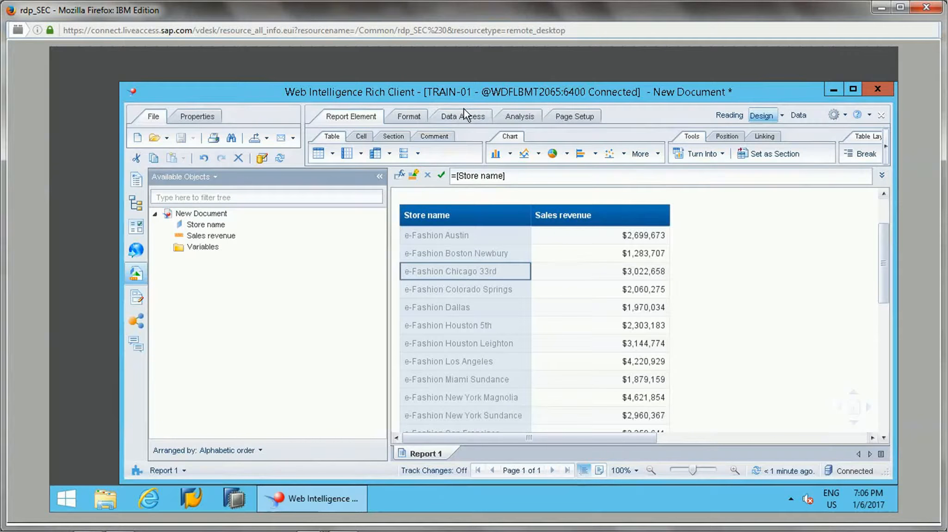
left_click(422, 117)
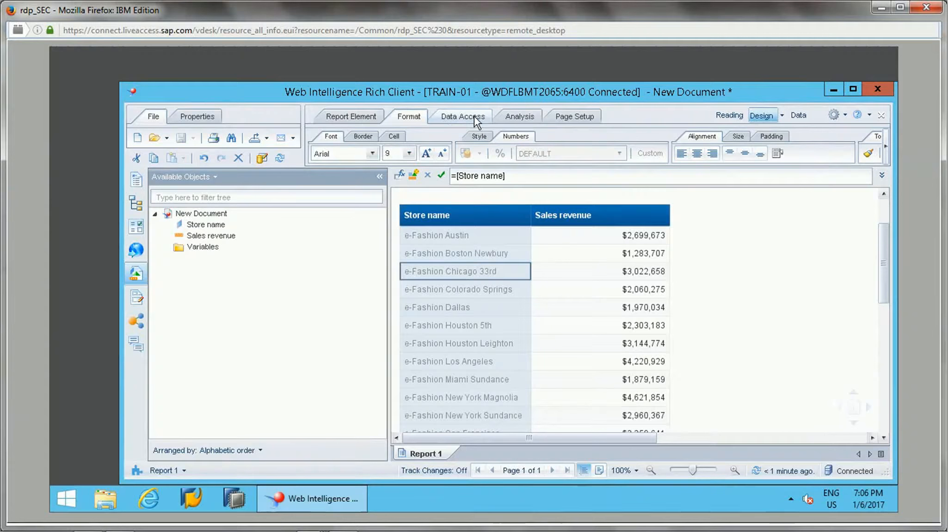
left_click(479, 117)
left_click(519, 118)
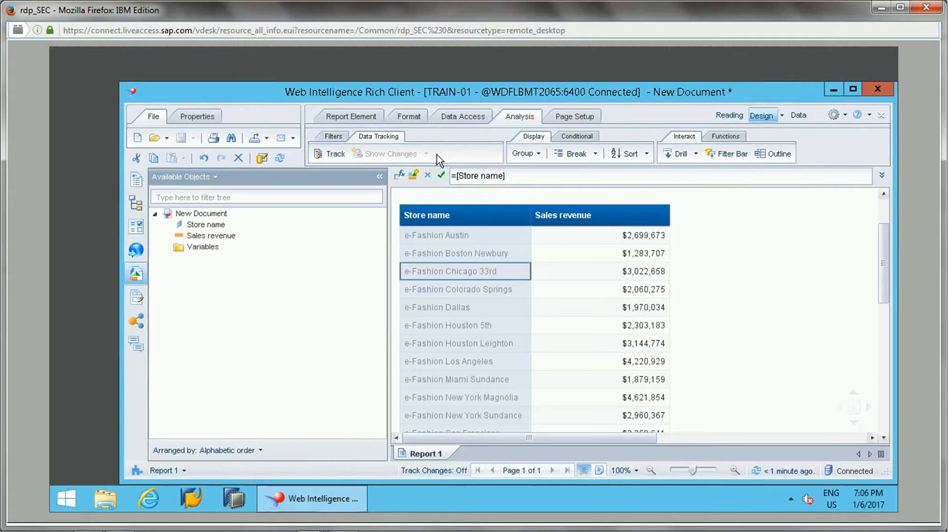
left_click(324, 138)
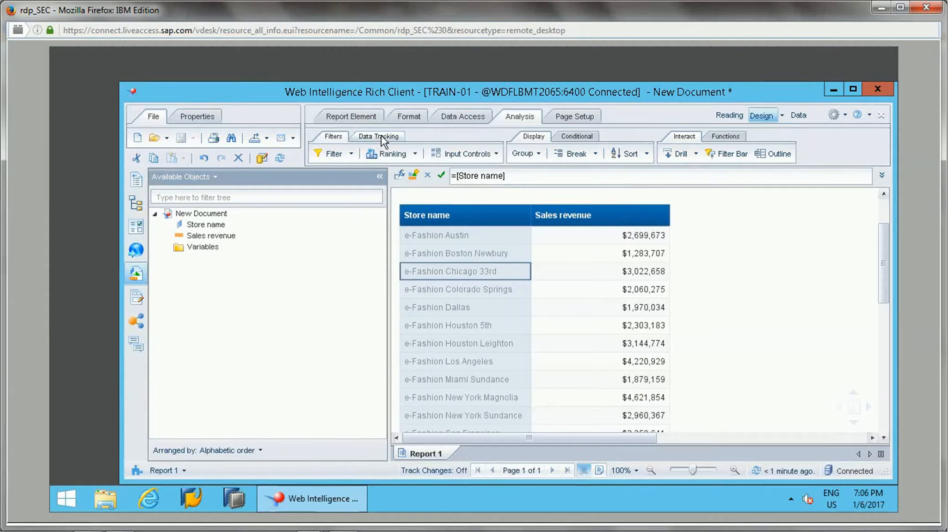
left_click(415, 154)
left_click(415, 177)
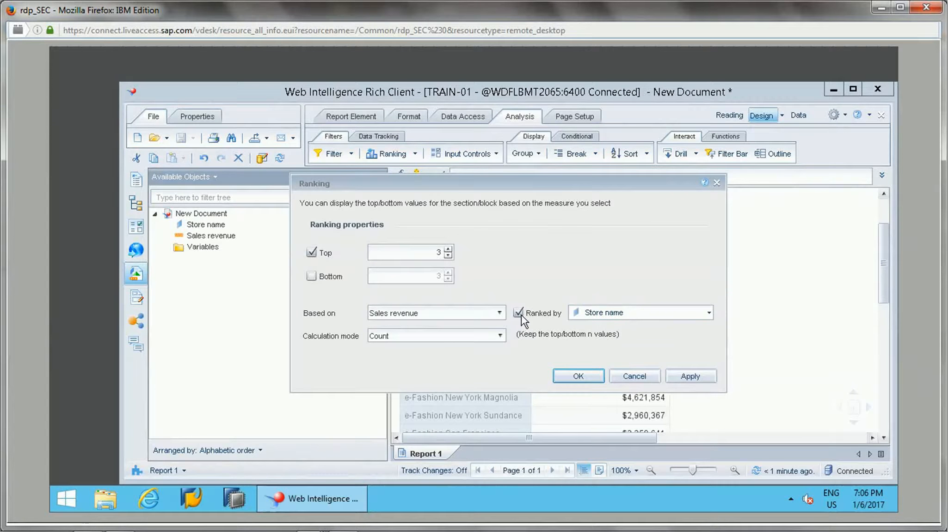
left_click(583, 376)
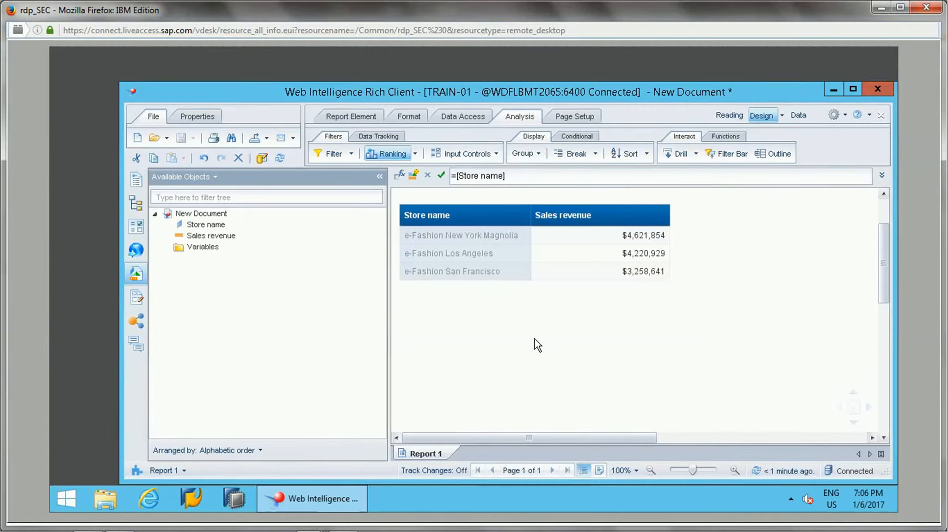
Add a Sum calculation to the Sales revenue column of the ranked table.
left_click(605, 267)
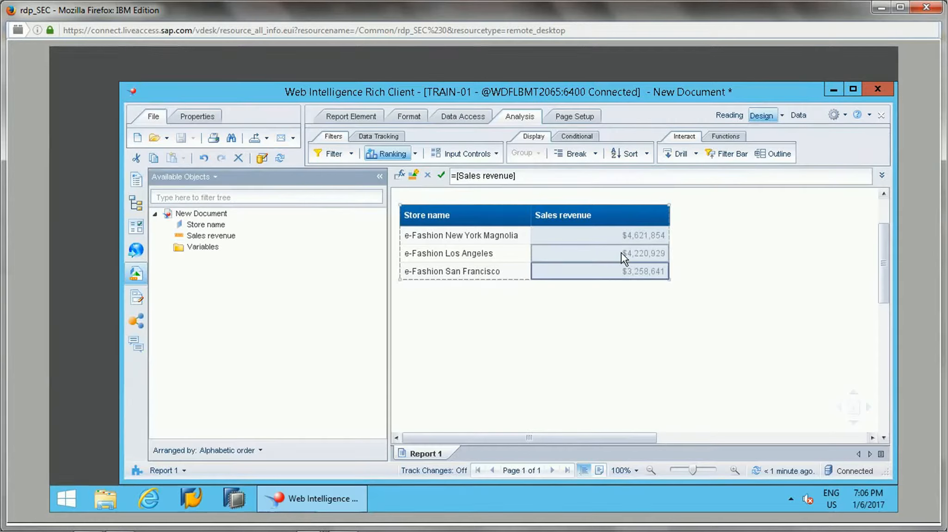
left_click(727, 139)
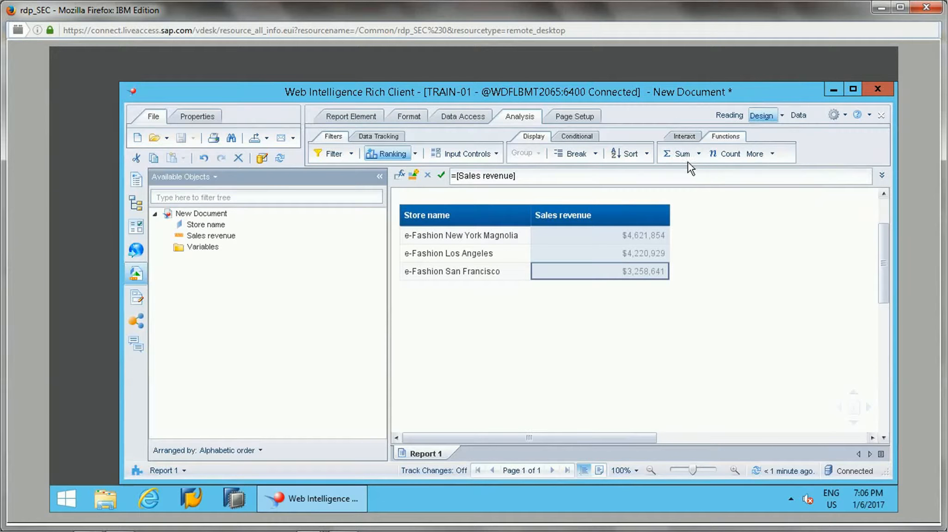
left_click(679, 154)
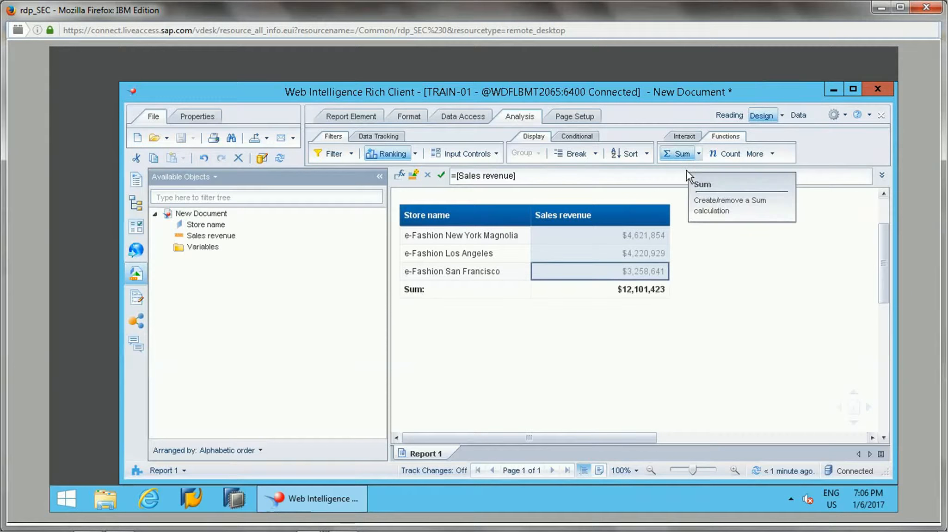
Relabel the table's Sum footer cell as "Sum for Top Three Stores:".
left_click(636, 289)
left_click(482, 294)
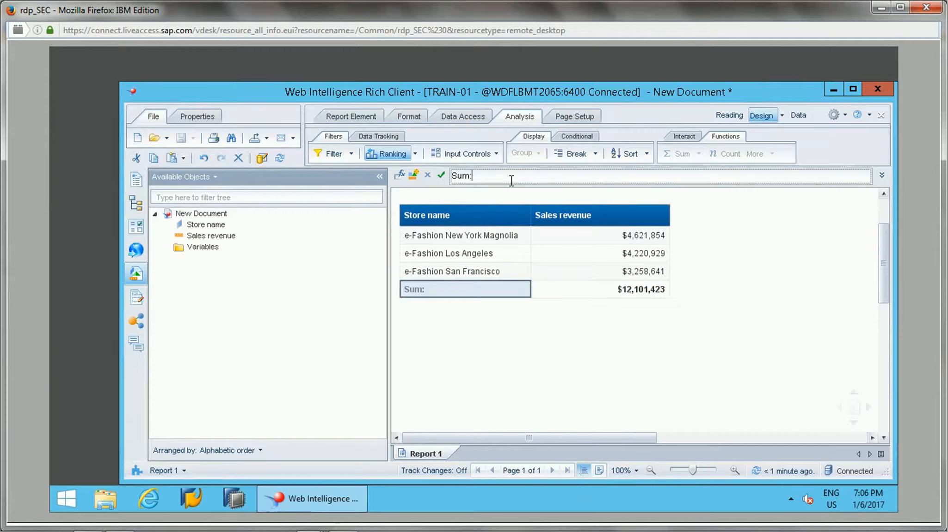
type("or ")
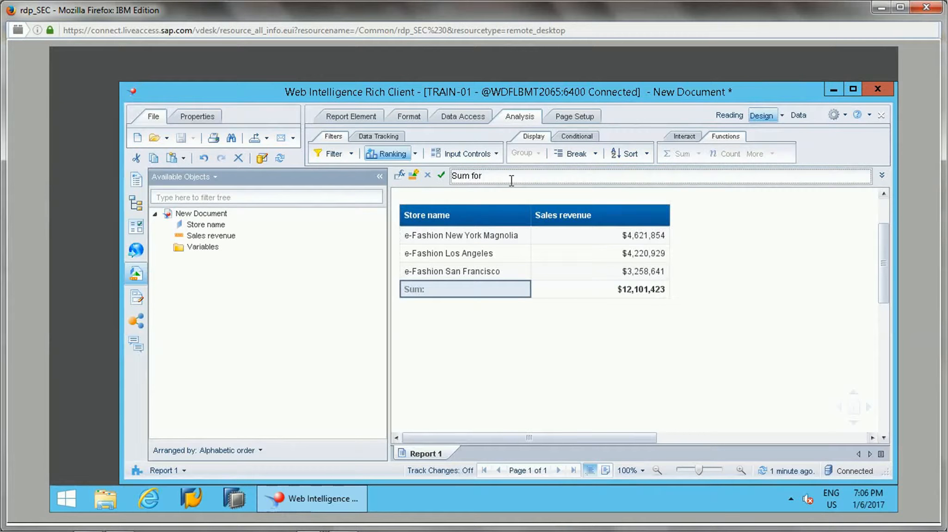
type("Top Three Stores:")
key("Return")
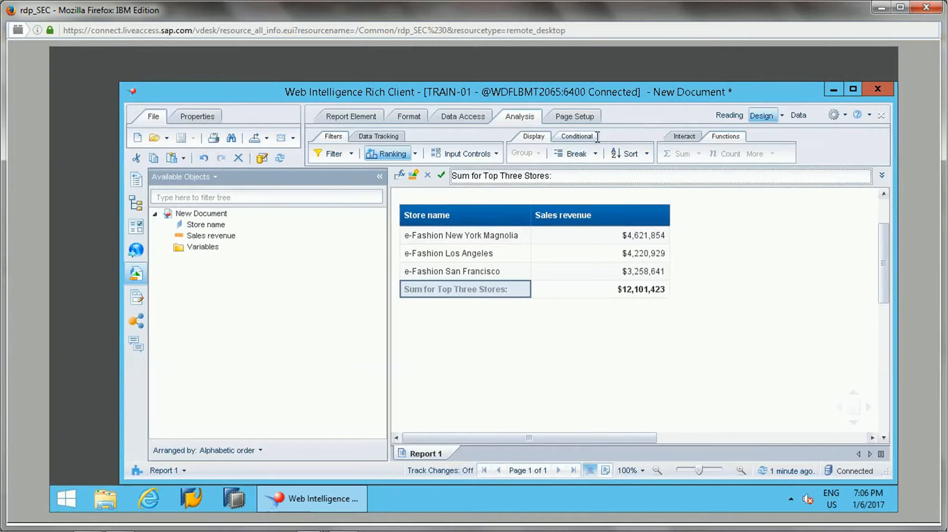
left_click(557, 289)
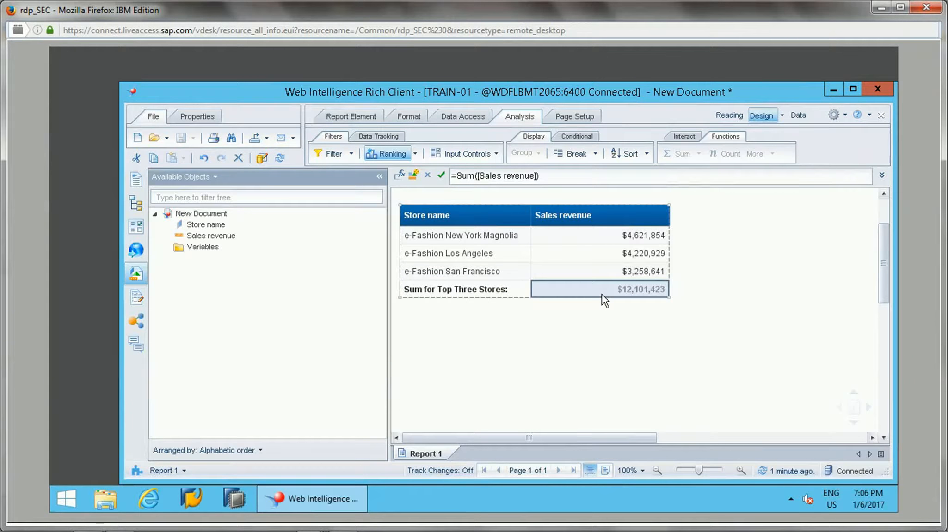
left_click(506, 292)
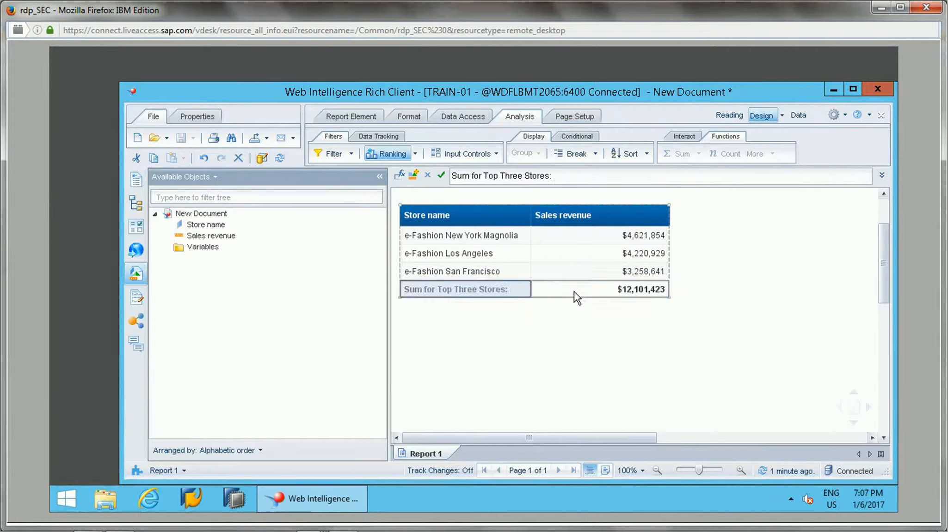
left_click(574, 292)
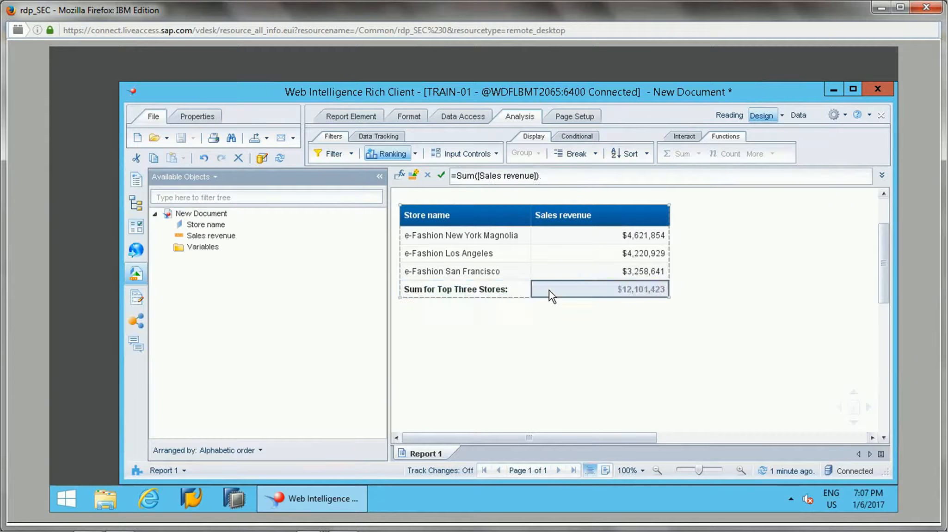
left_click(476, 287)
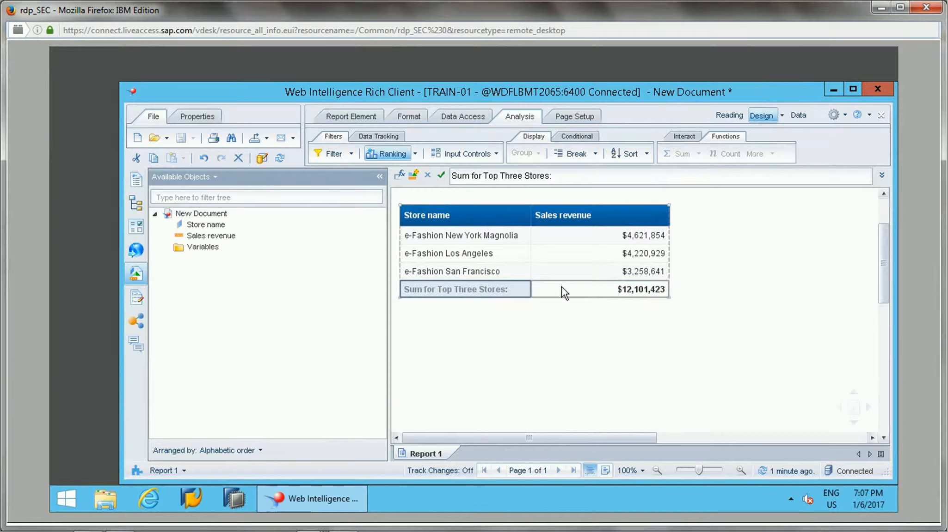
left_click(561, 287)
left_click(396, 290)
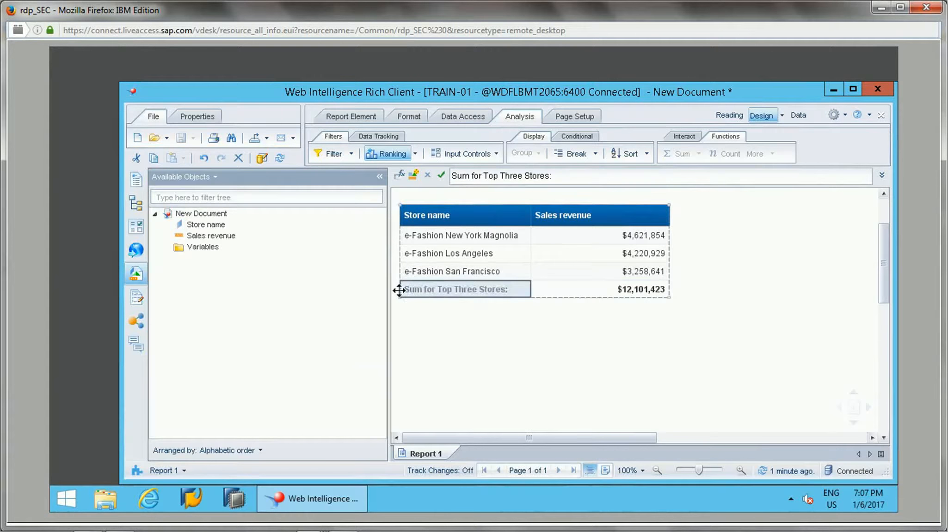
right_click(399, 292)
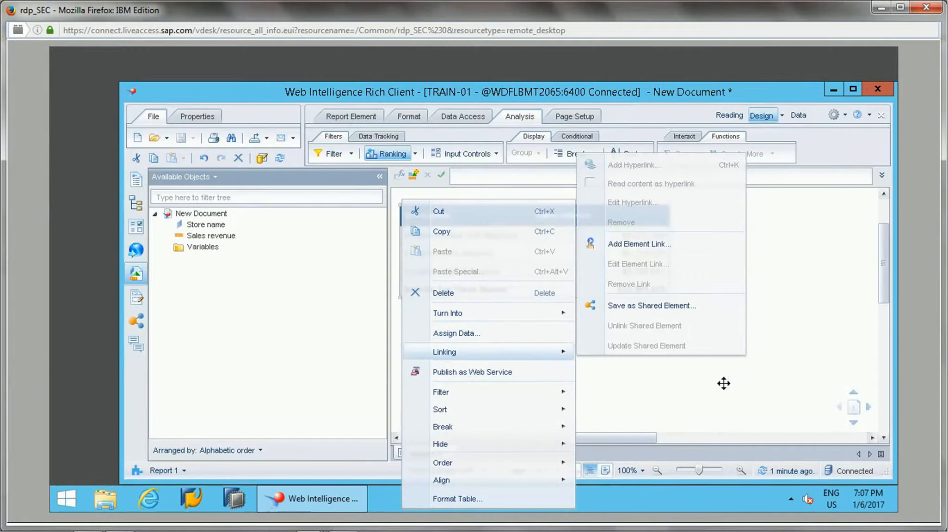
left_click(462, 367)
left_click(401, 291)
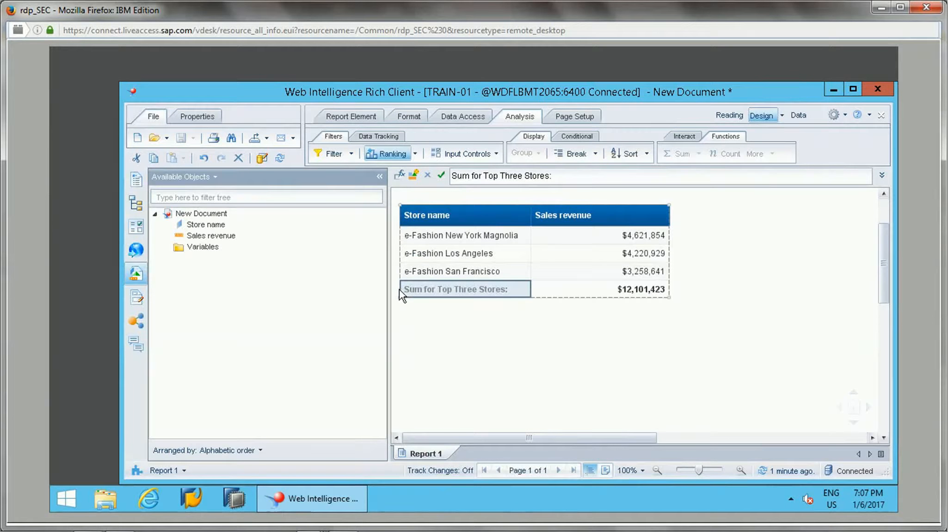
left_click(398, 291)
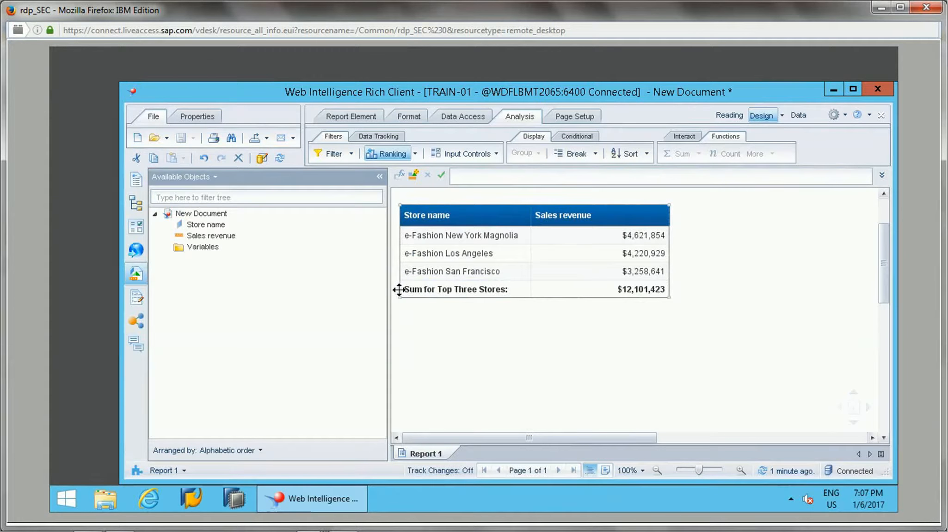
left_click(480, 287)
left_click(581, 290, "ctrl")
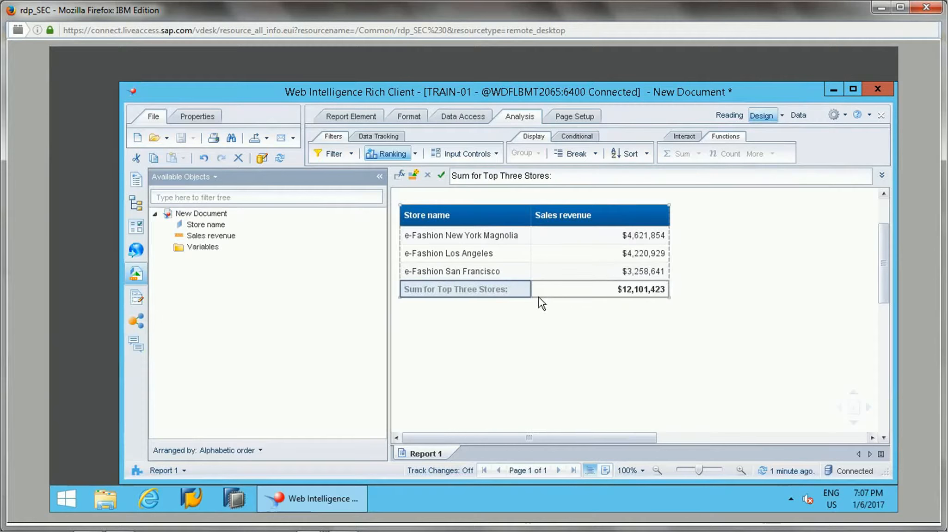
right_click(401, 289)
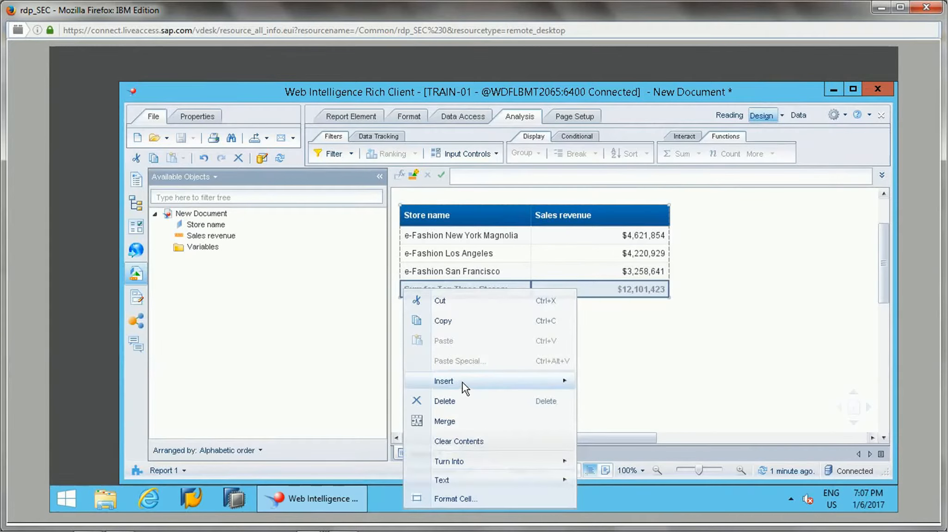
mouse_move(462, 381)
left_click(731, 387)
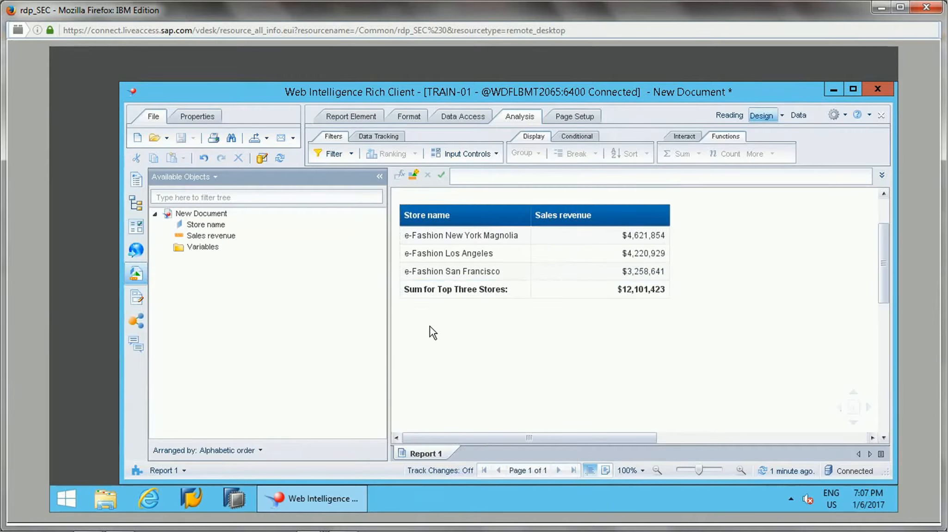
left_click(435, 254)
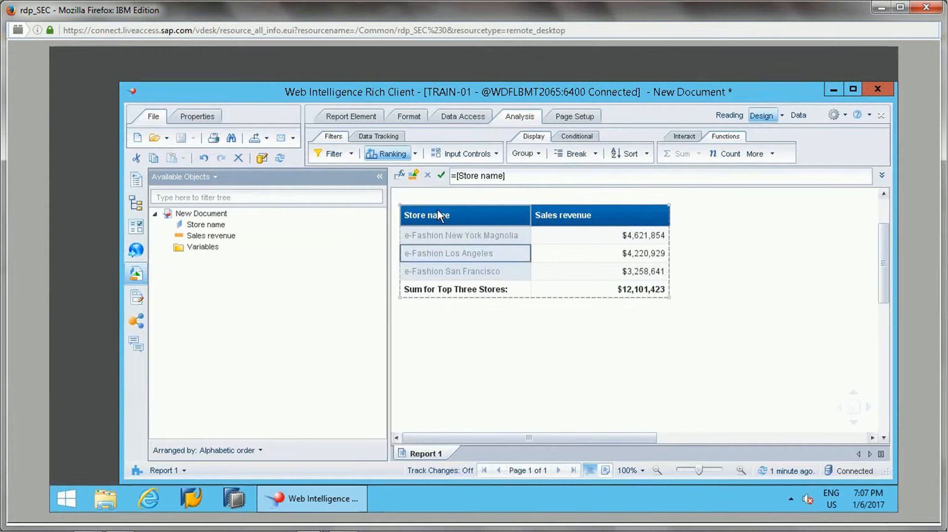
left_click(412, 205)
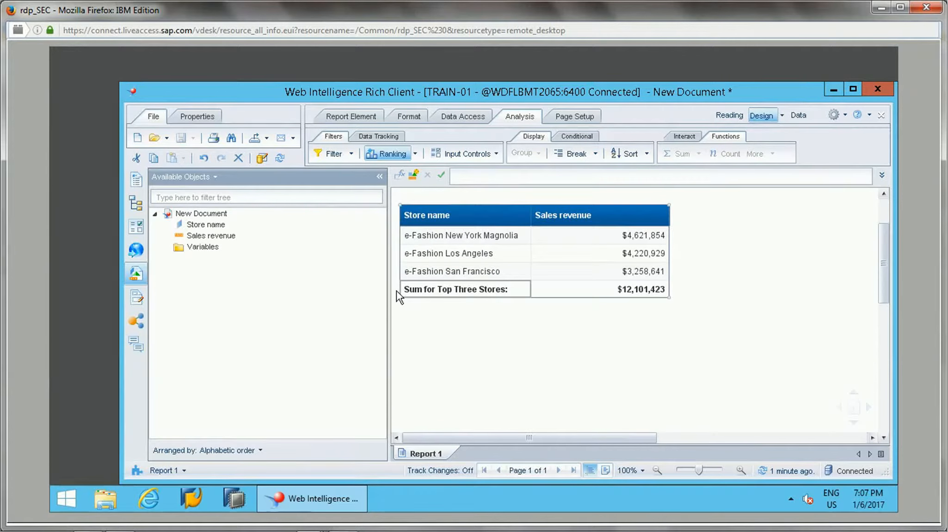
right_click(396, 290)
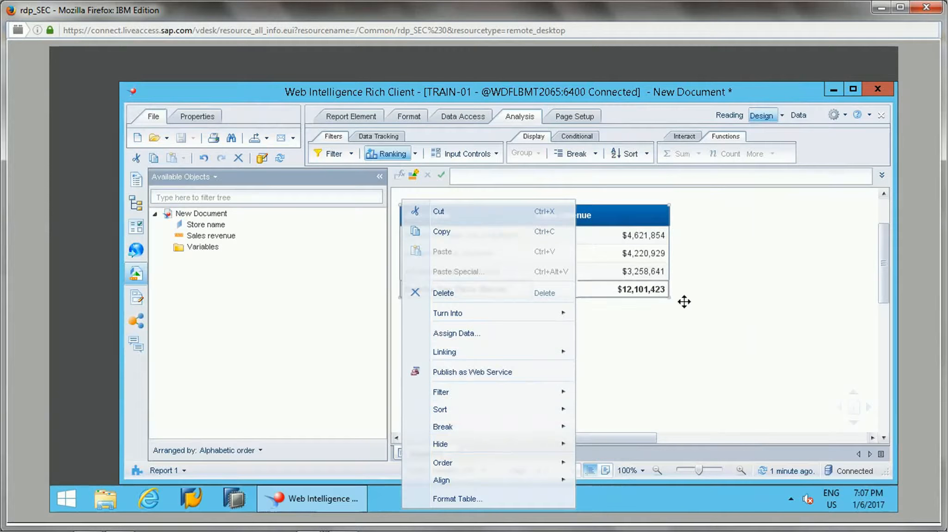
left_click(717, 320)
Move the whole ranked table slightly right and down on the report page.
left_click(467, 290)
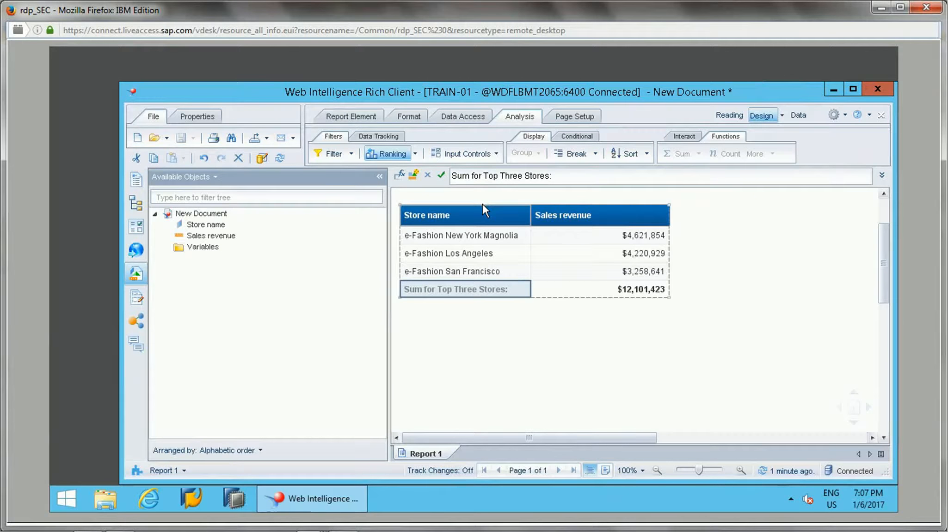
mouse_move(482, 204)
left_mouse_down()
mouse_move(526, 208)
mouse_move(465, 291)
left_mouse_up()
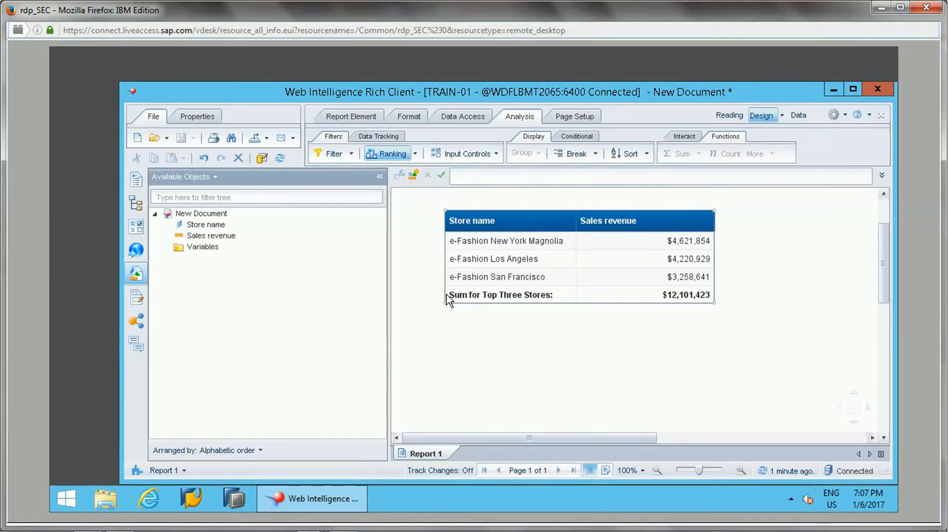
left_click(448, 295)
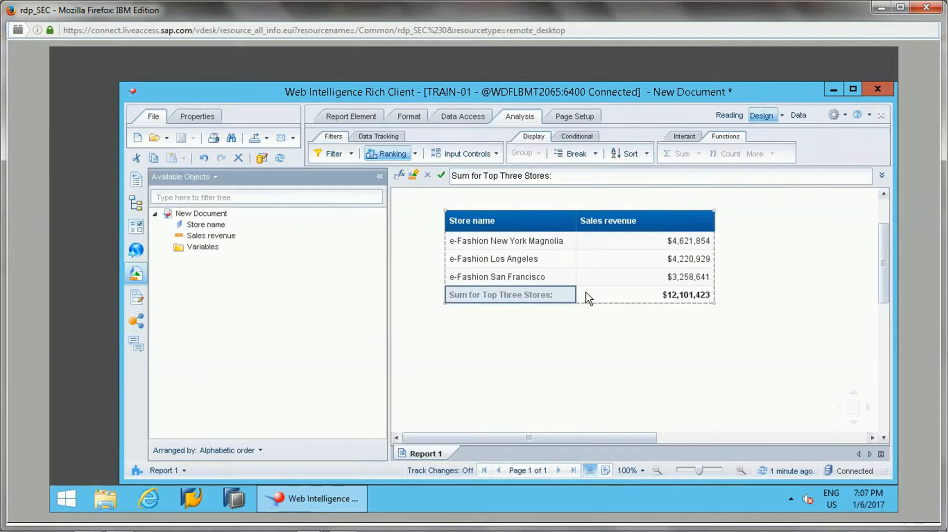
left_click(620, 295, "ctrl")
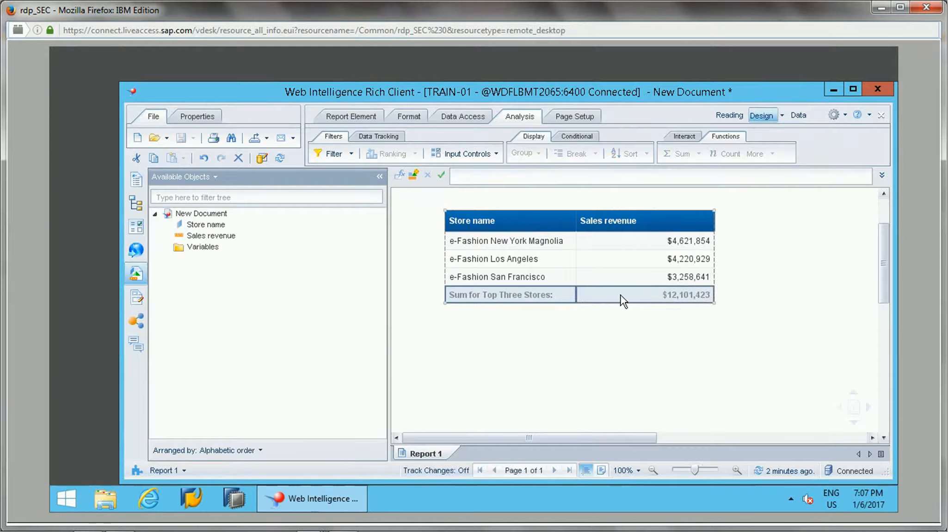
right_click(440, 296)
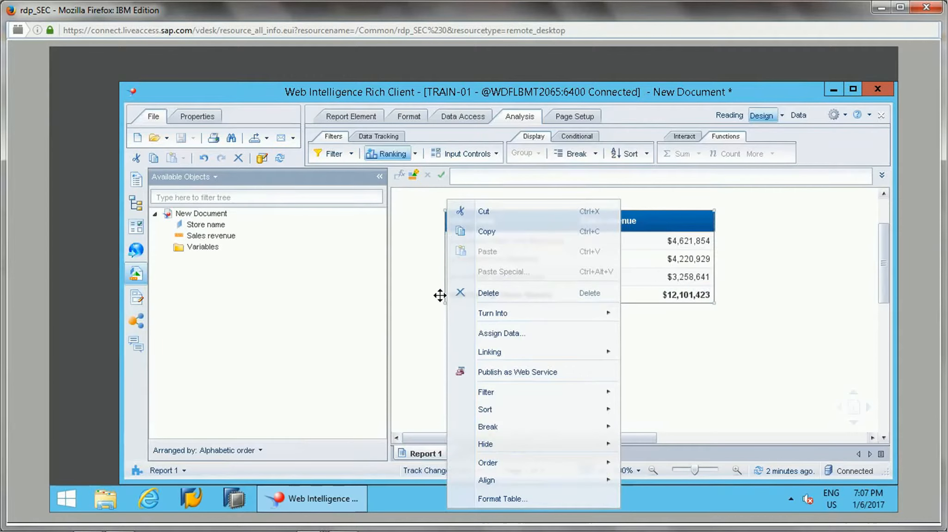
left_click(427, 295)
Insert a row below the "Sum for Top Three Stores:" footer row.
left_click(457, 295)
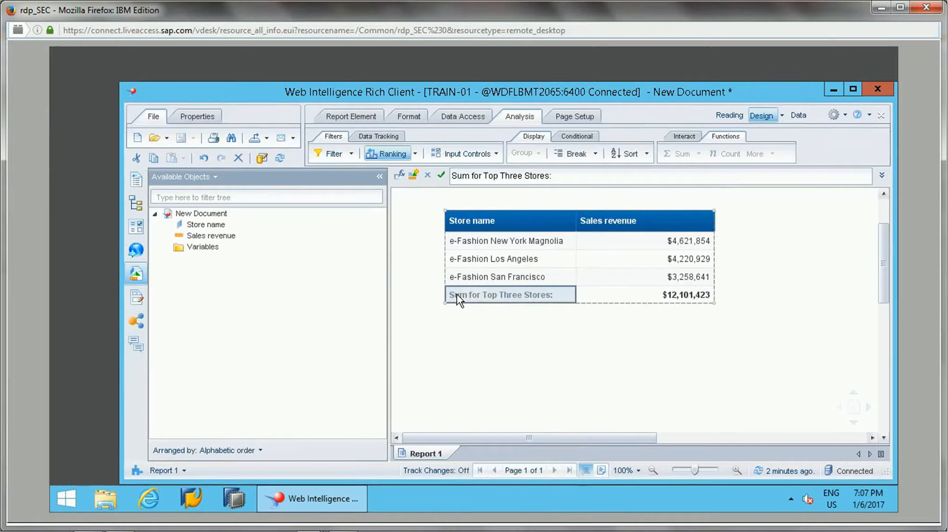
right_click(457, 295)
mouse_move(534, 224)
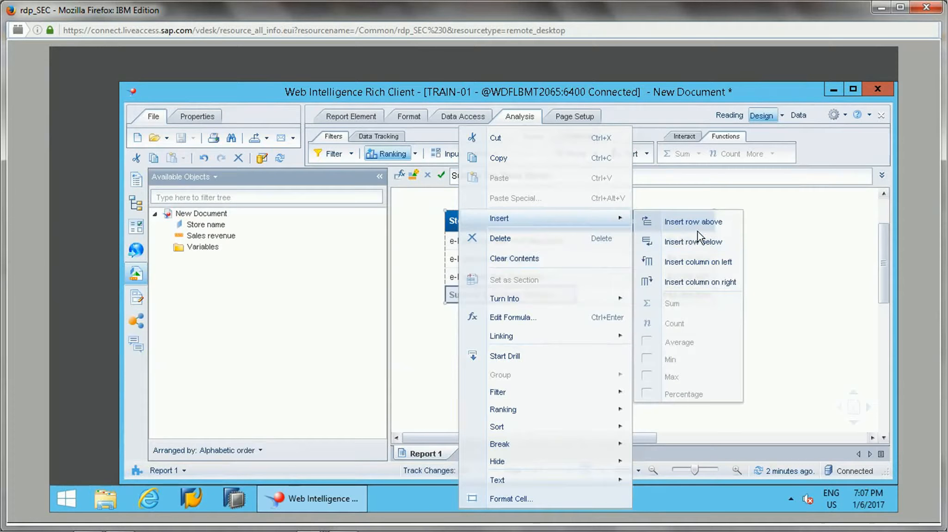
left_click(696, 242)
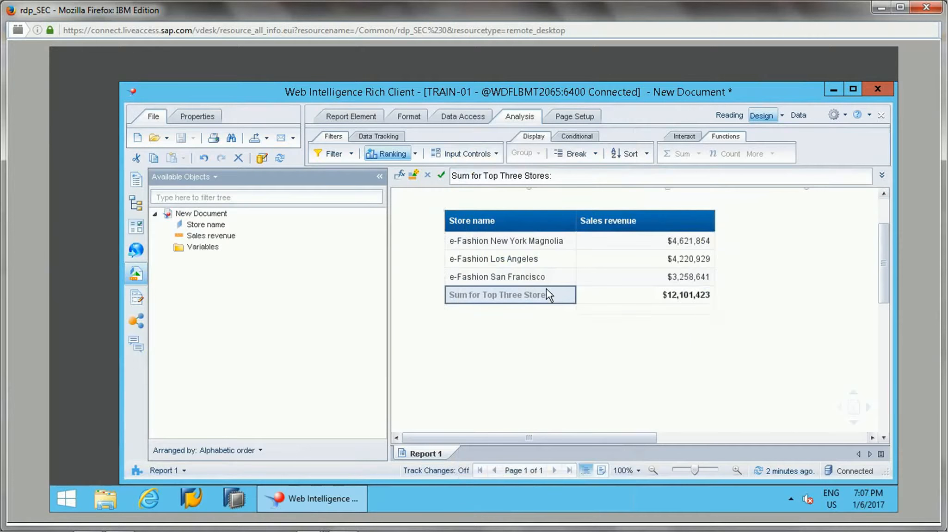
Label the first cell of the new empty footer row "Sum of All Othe stores:".
left_click(515, 308)
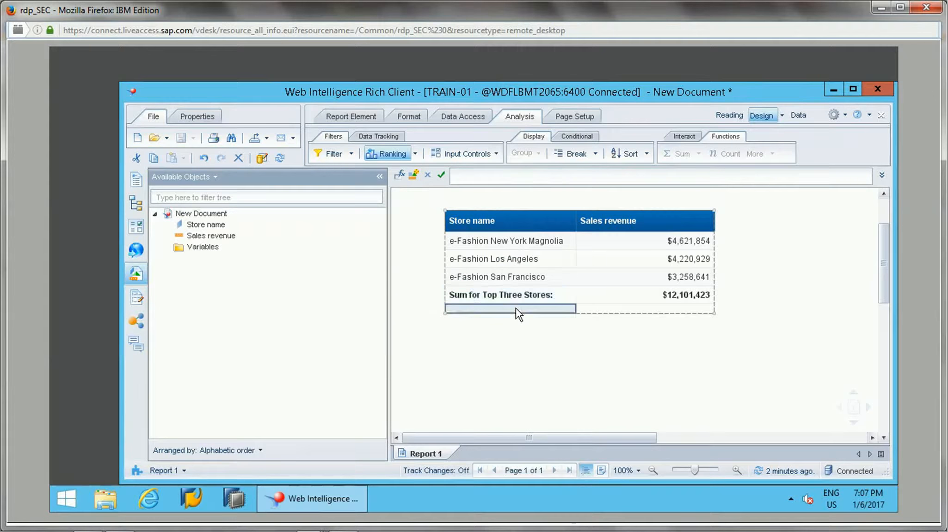
left_click(492, 176)
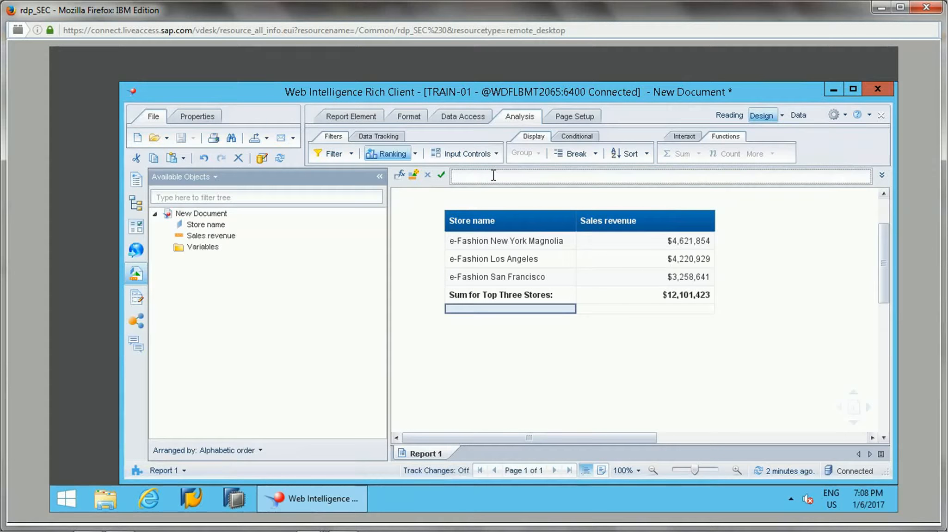
type("Sum of All Othe stores:")
key("Return")
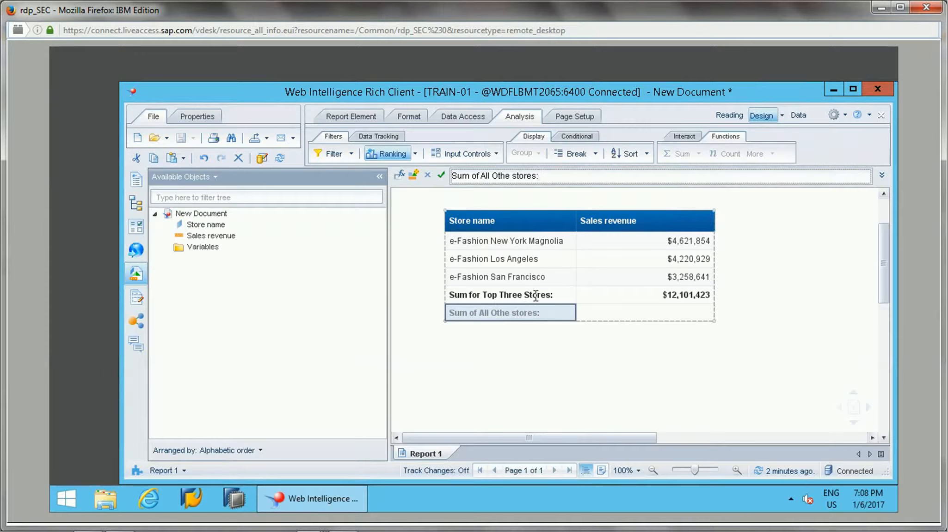
Copy the formula =Sum([Sales revenue]) from the top three stores' total into the Sales revenue cell of the "Sum of All Othe stores:" row.
left_click(647, 308)
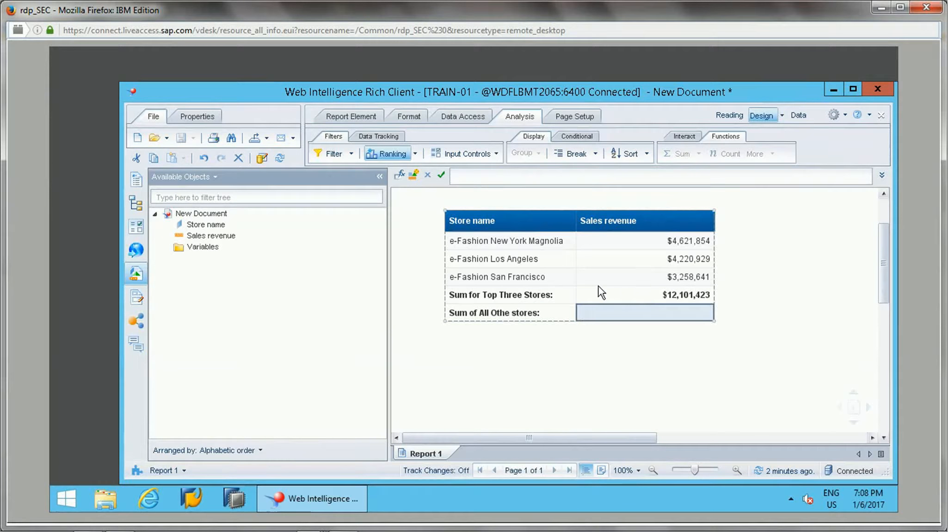
left_click(639, 289)
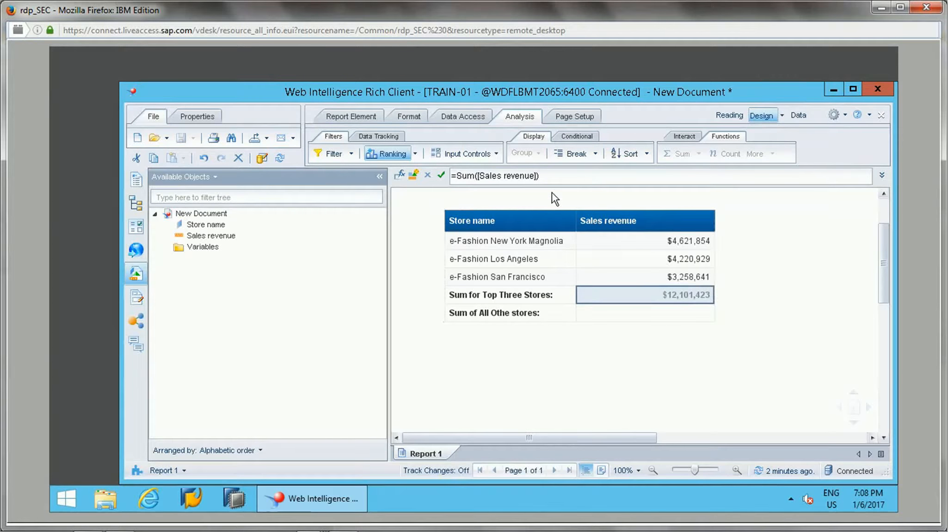
left_click(566, 179)
key("ctrl+c")
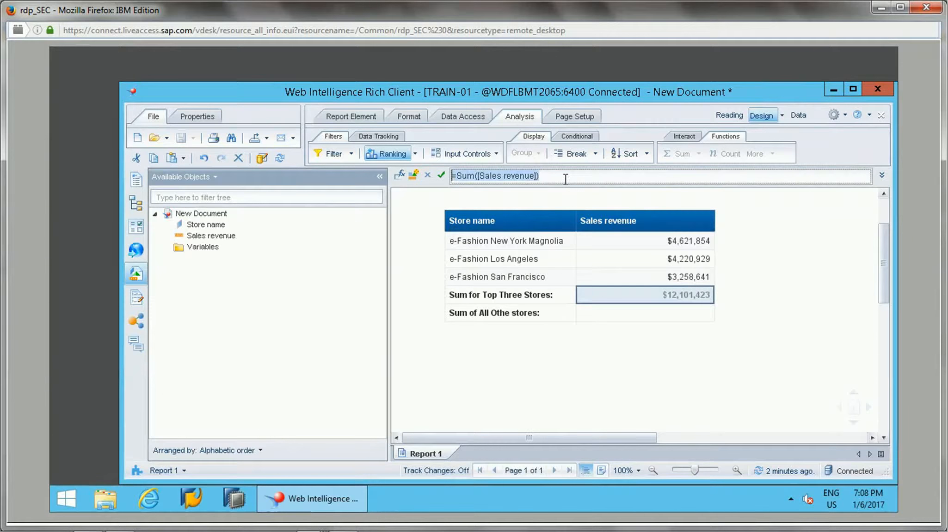
left_click(611, 314)
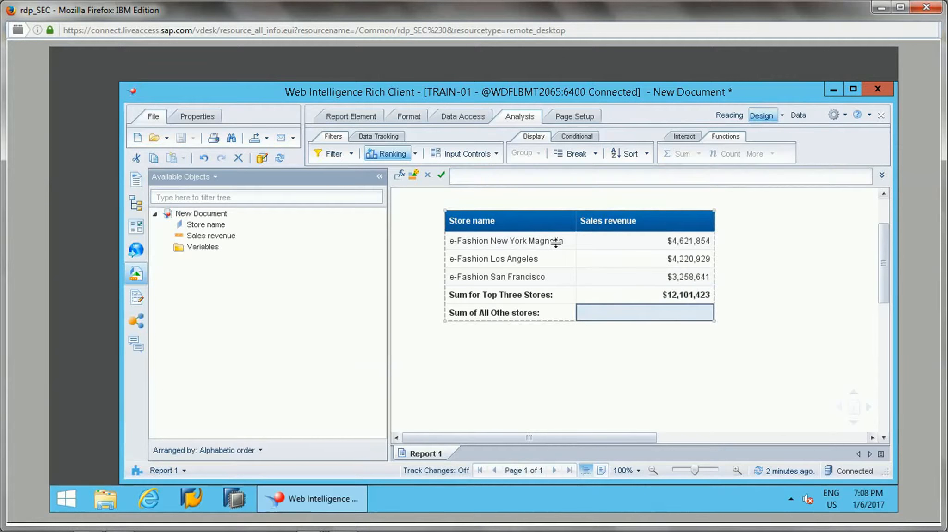
left_click(506, 175)
key("ctrl+v")
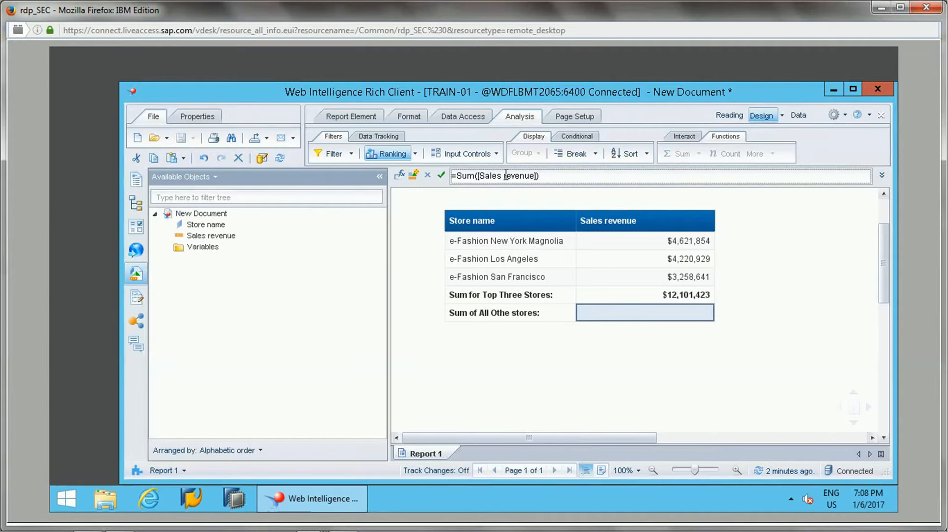
key("Return")
Wrap the Sales revenue formula of the "Sum of All Othe stores:" row in NoFilter, giving =NoFilter(Sum([Sales revenue])).
left_click(460, 178)
type("NoFilteer")
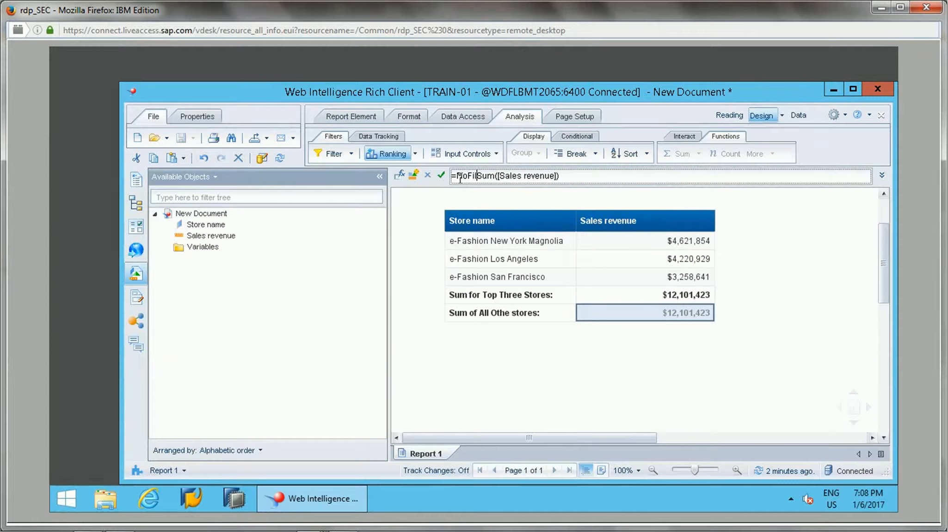
key("BackSpace")
key("BackSpace")
type("r(")
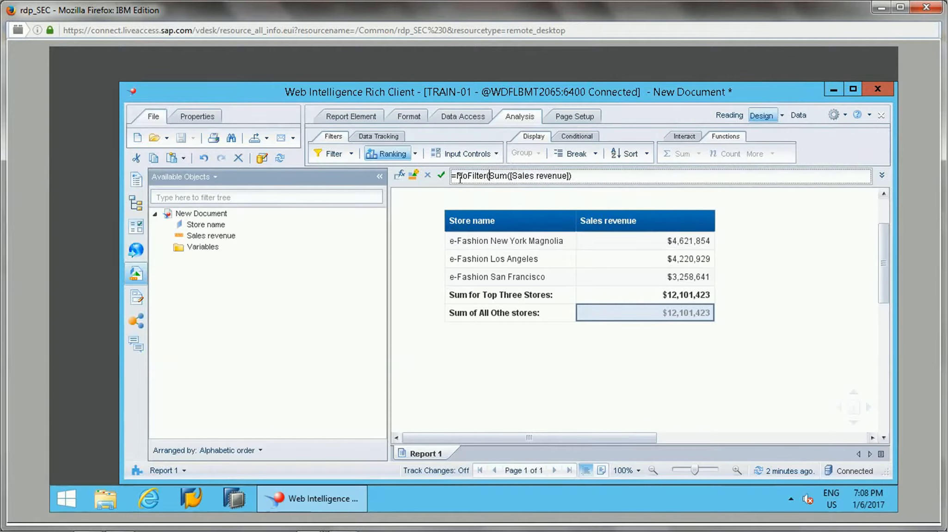
key("End")
type(")")
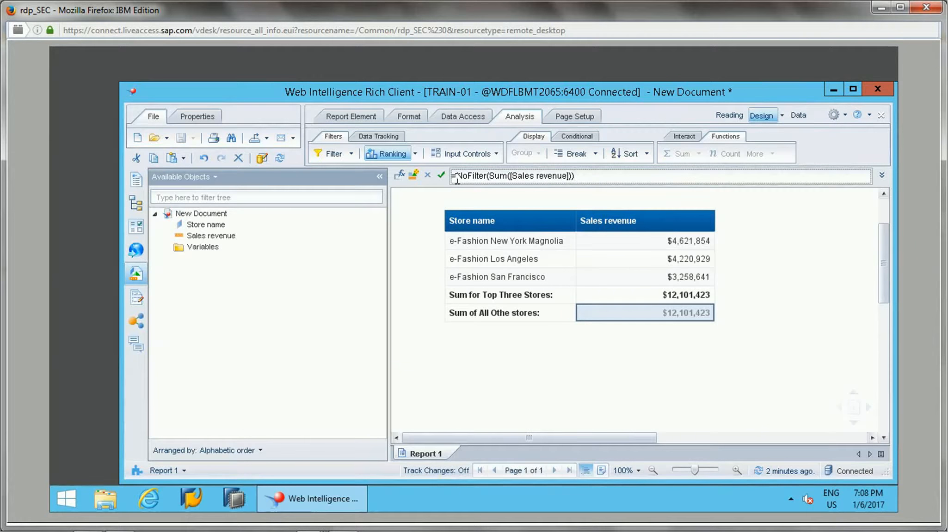
key("Return")
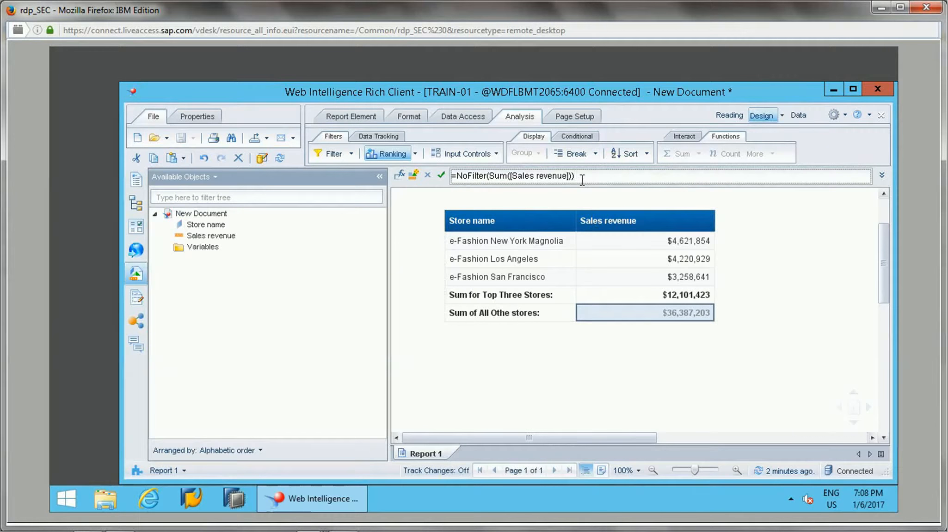
Subtract the ranked total in the "Sum of All Othe stores:" formula, making it =NoFilter(Sum([Sales revenue])) -Sum([Sales revenue]).
left_click(681, 295)
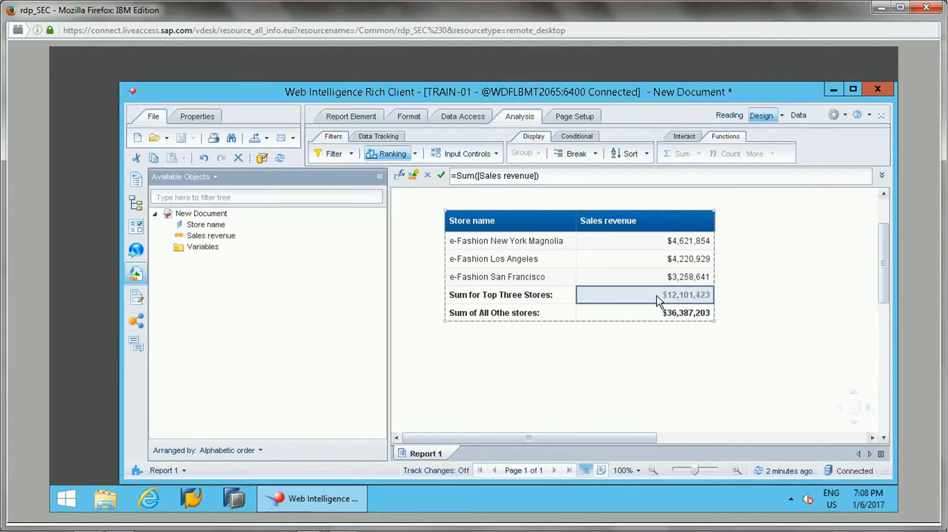
left_click(638, 312)
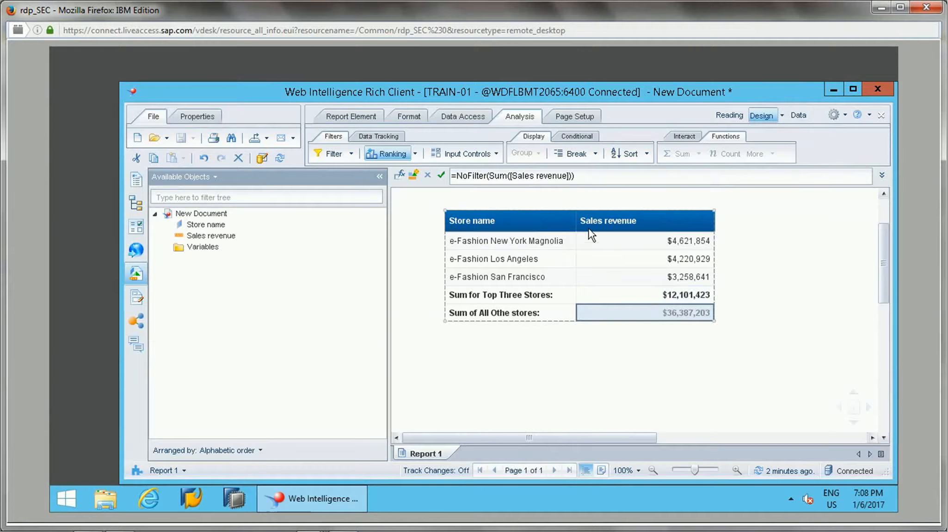
left_click(586, 176)
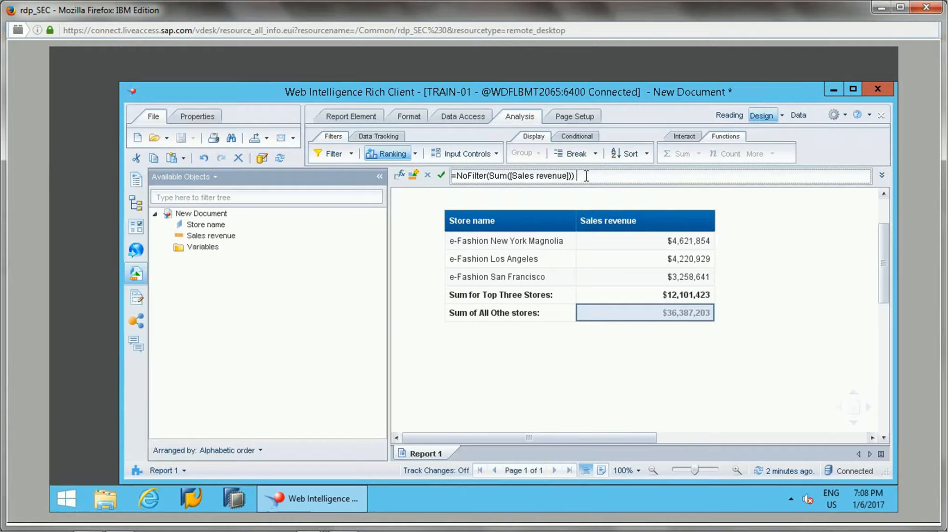
type("-")
type("Sum([Sales revenue])")
left_click(583, 176)
key("BackSpace")
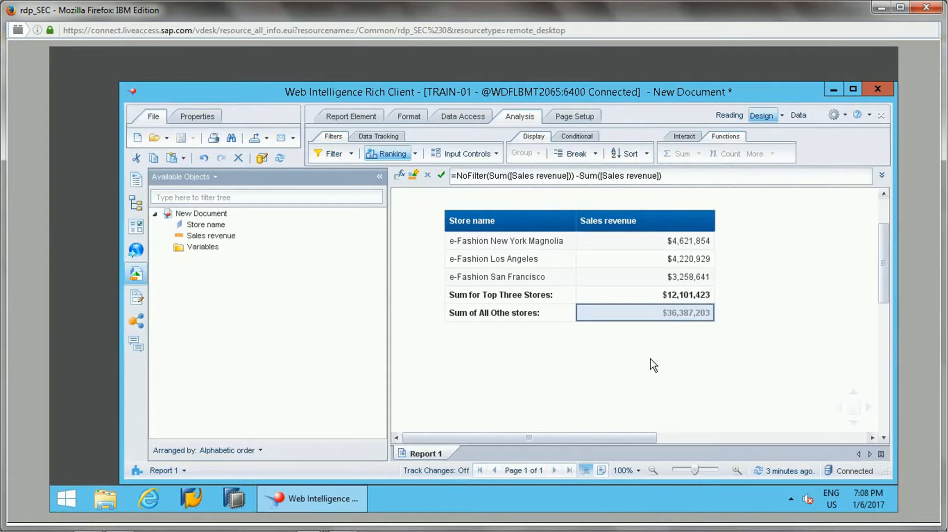
key("Return")
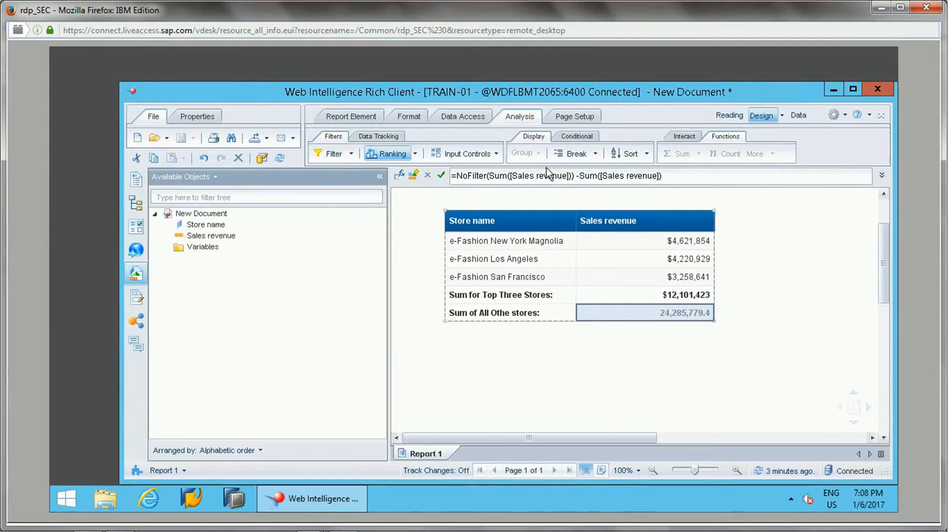
Insert a row below the "Sum of All Othe stores:" row and label its first cell "Sum of All Stores:".
left_click(518, 315)
right_click(490, 312)
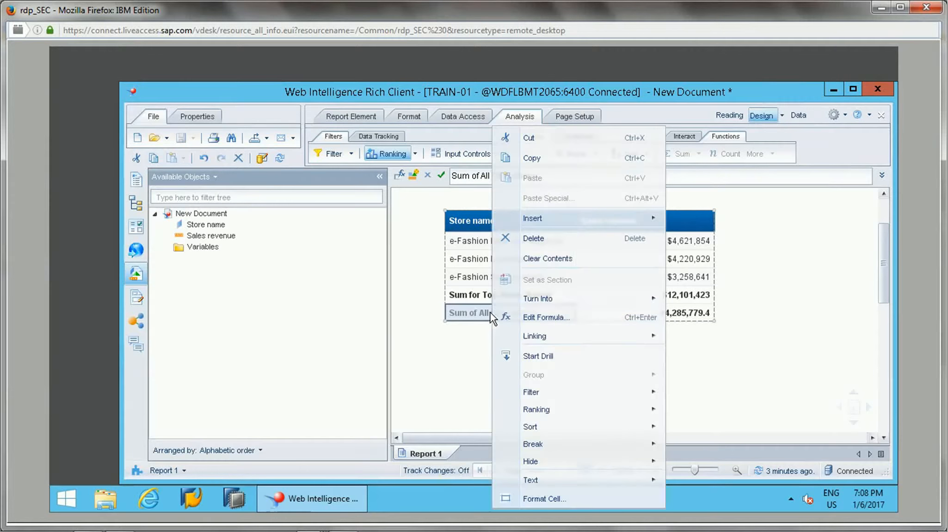
mouse_move(563, 217)
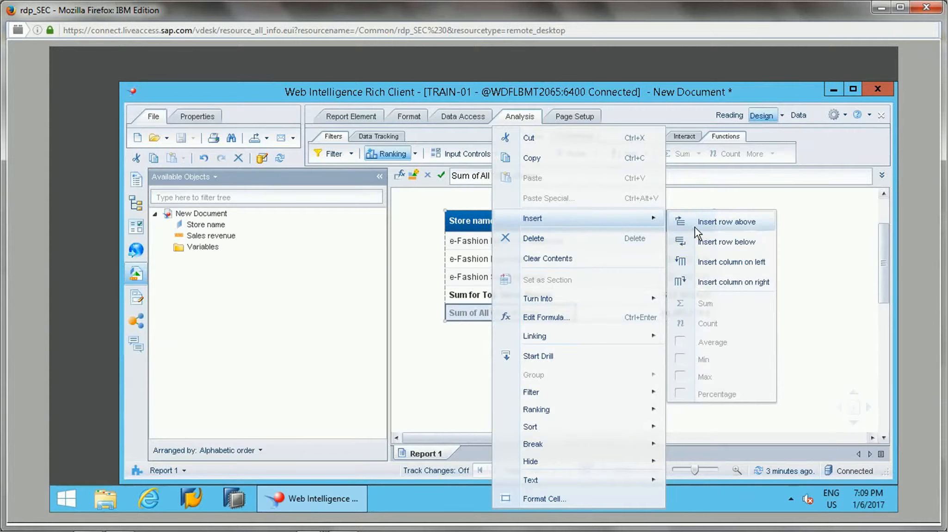
left_click(702, 240)
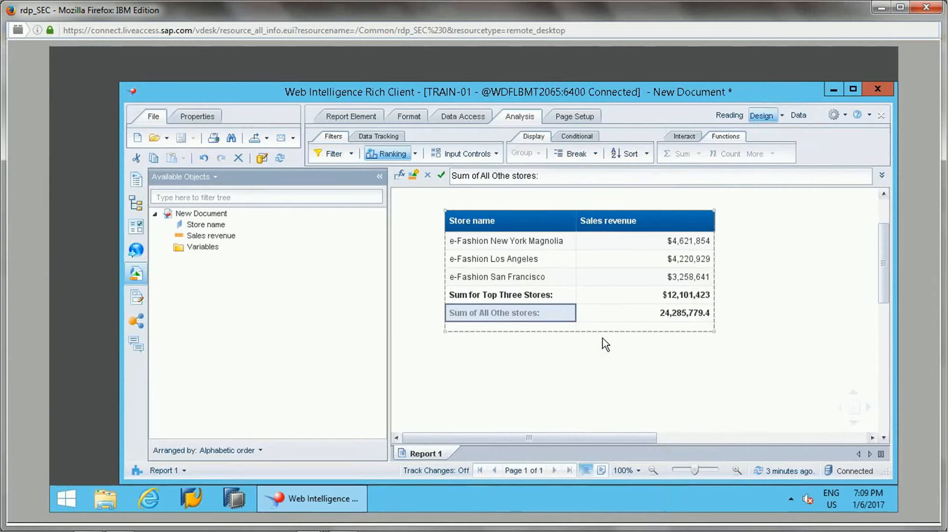
left_click(543, 330)
left_click(474, 181)
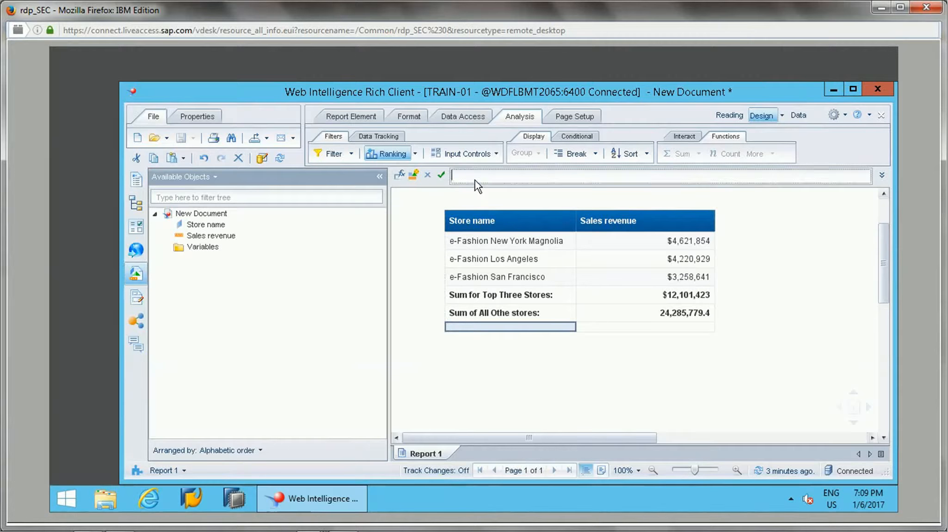
type("Sum of All Stores:")
key("Return")
Copy the formula =Sum([Sales revenue]) from the top three stores' total into the Sales revenue cell of the "Sum of All Stores:" row.
left_click(654, 326)
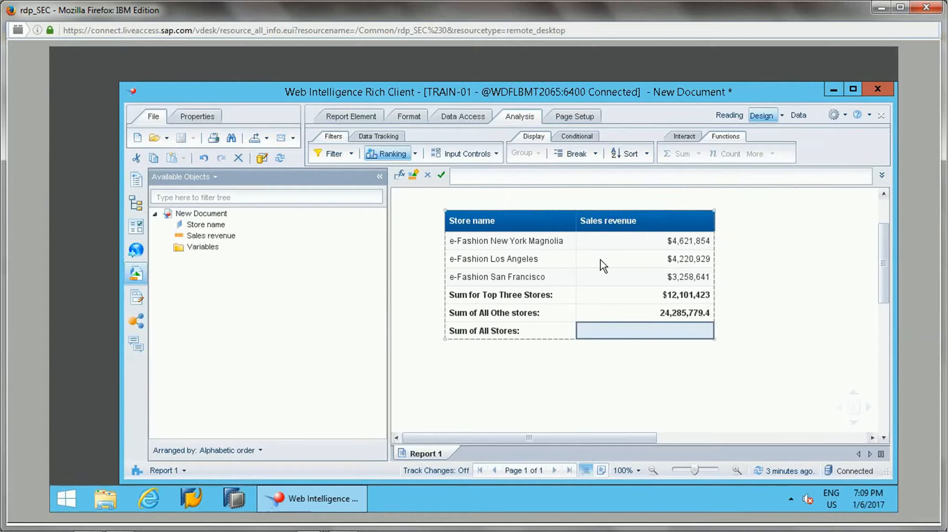
left_click(672, 301)
left_click(548, 179)
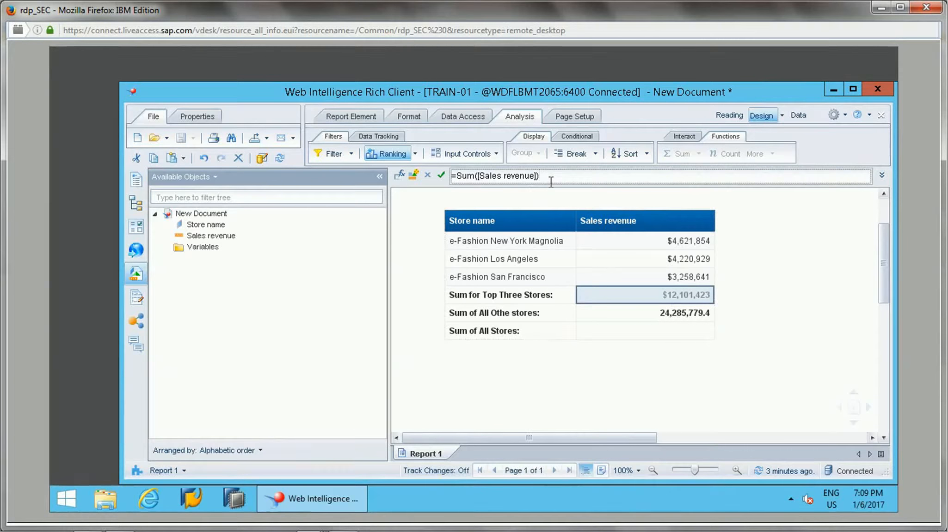
key("ctrl+a")
key("ctrl+c")
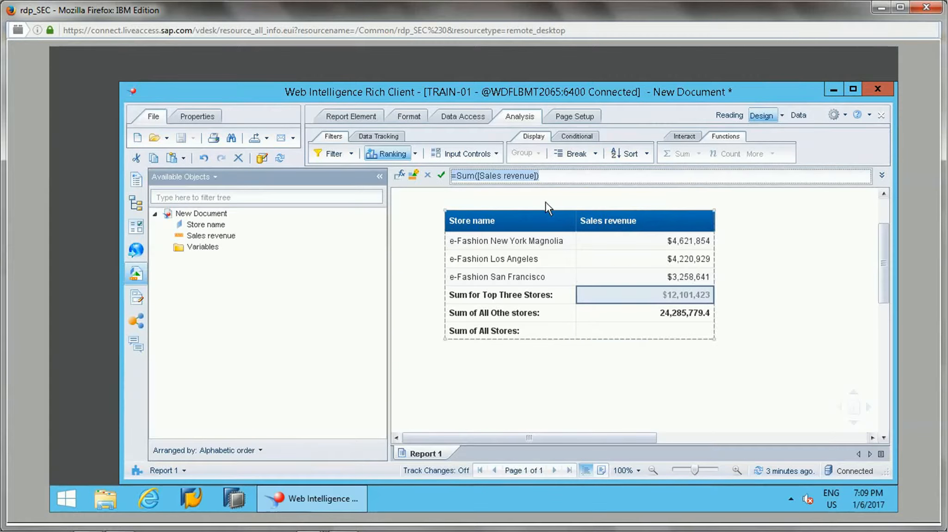
key("Down")
key("Down")
left_click(538, 178)
key("ctrl+v")
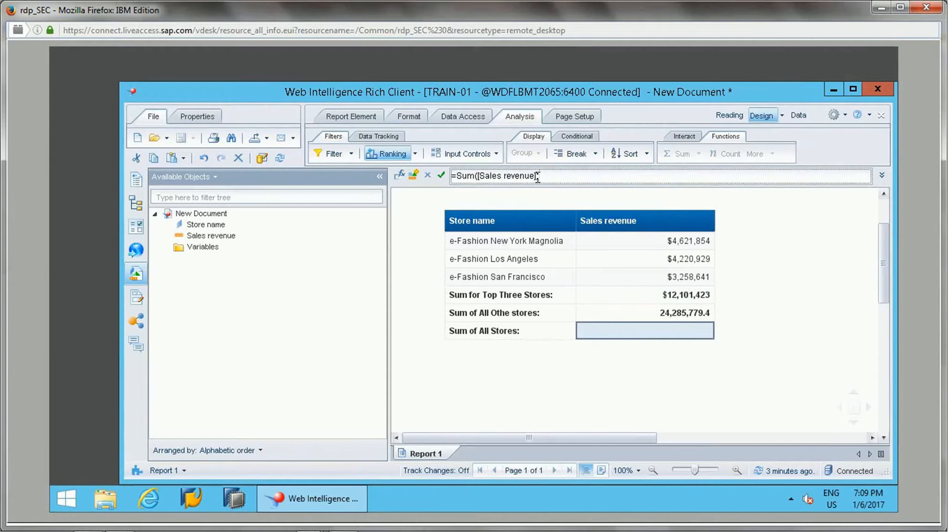
key("Return")
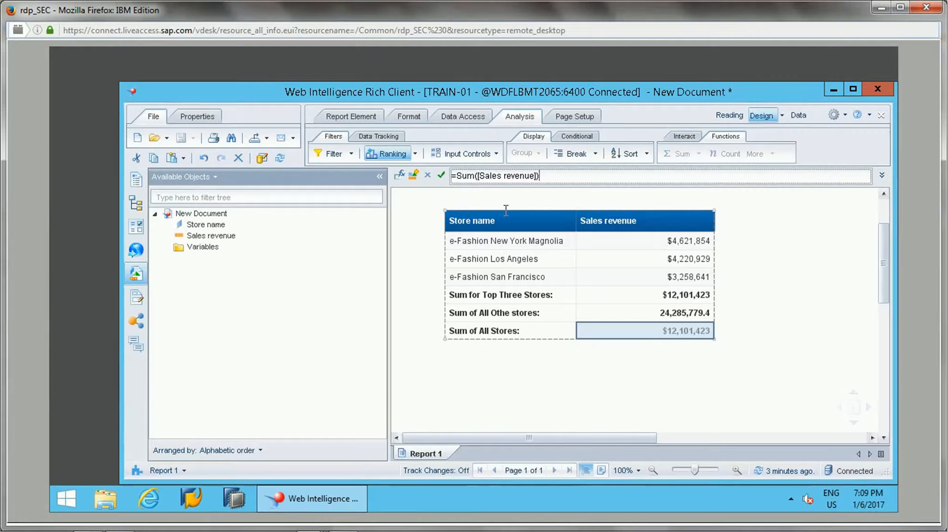
Change the Sales revenue formula of the "Sum of All Stores:" row to =NoFilter(Sum([Sales revenue])).
left_click(458, 177)
type("NoFilt")
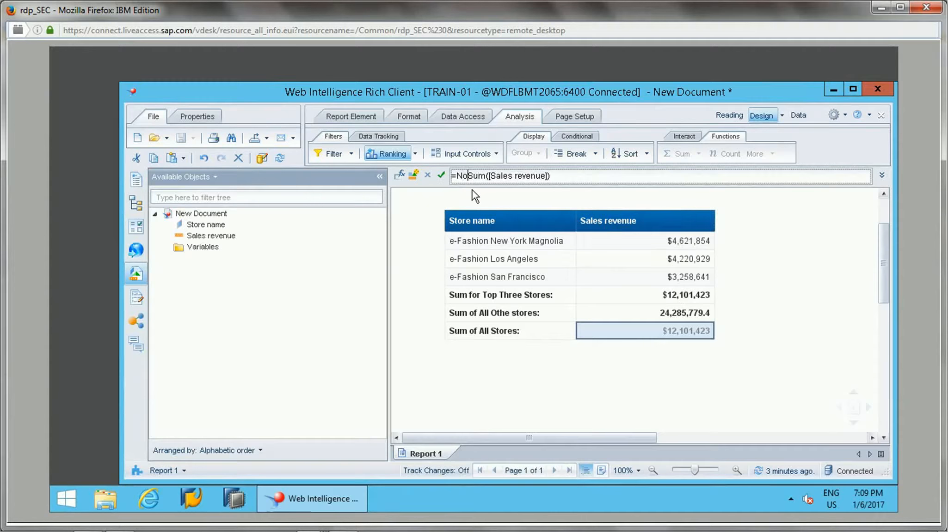
type("er(")
key("End")
type(")")
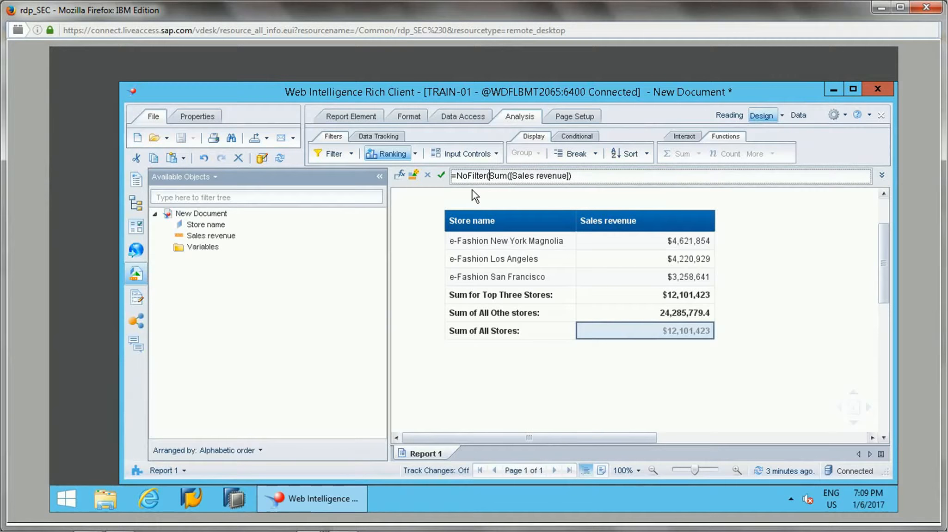
type(")")
key("Return")
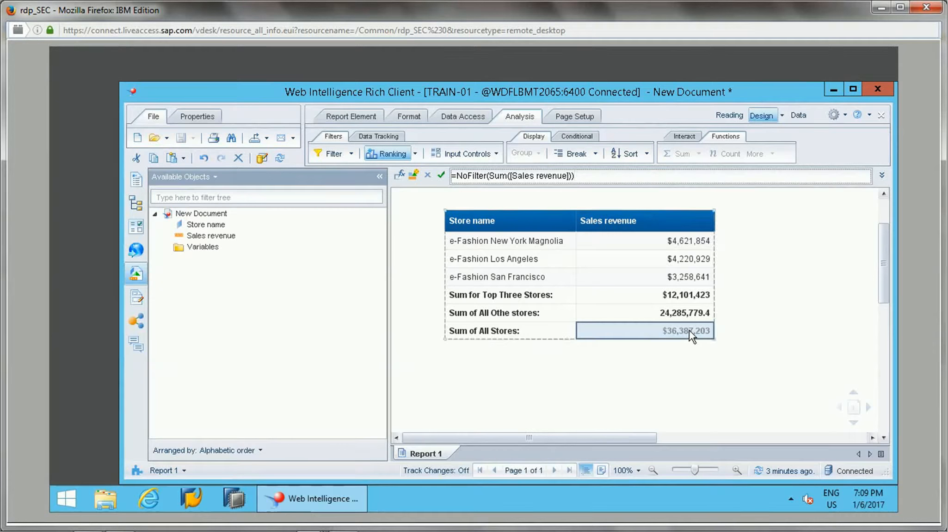
Compare the Sales revenue formulas and totals in the "Sum of All Othe stores:" and "Sum of All Stores:" rows.
left_click(698, 313)
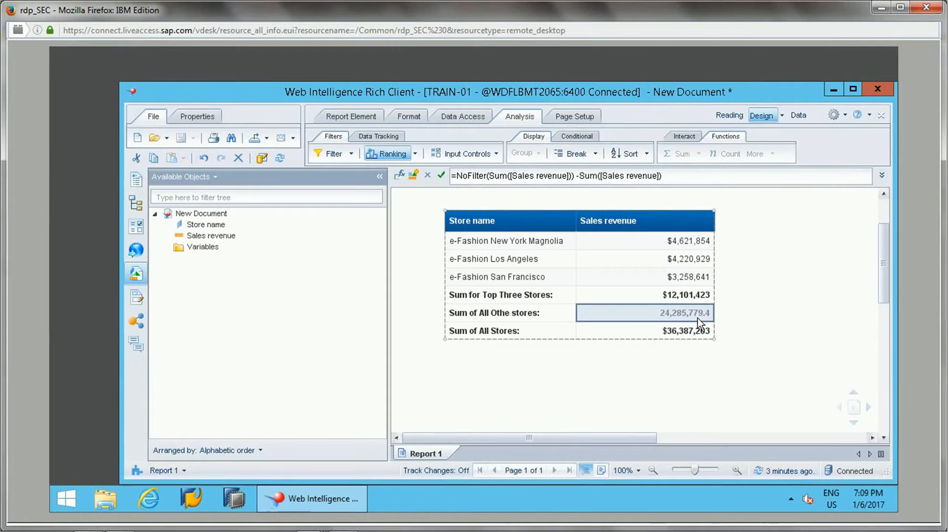
left_click(690, 334)
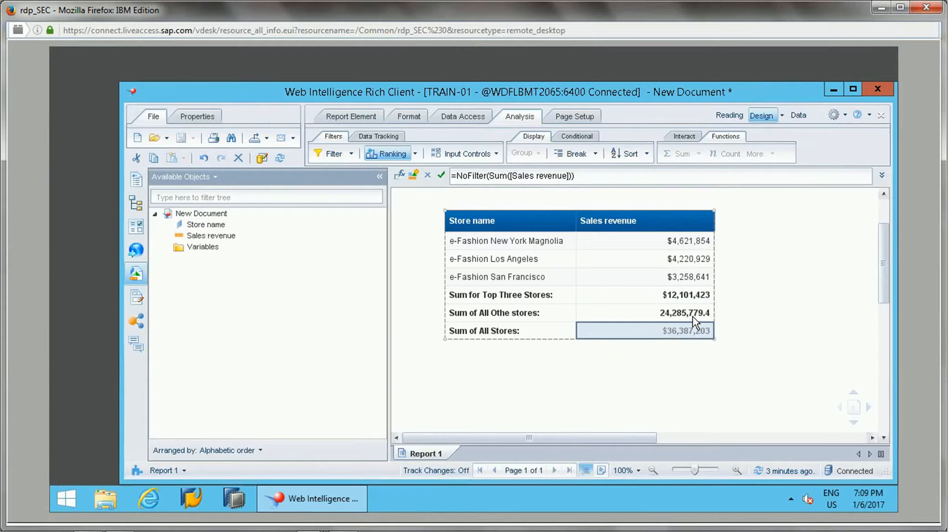
left_click(692, 317)
left_click(690, 330)
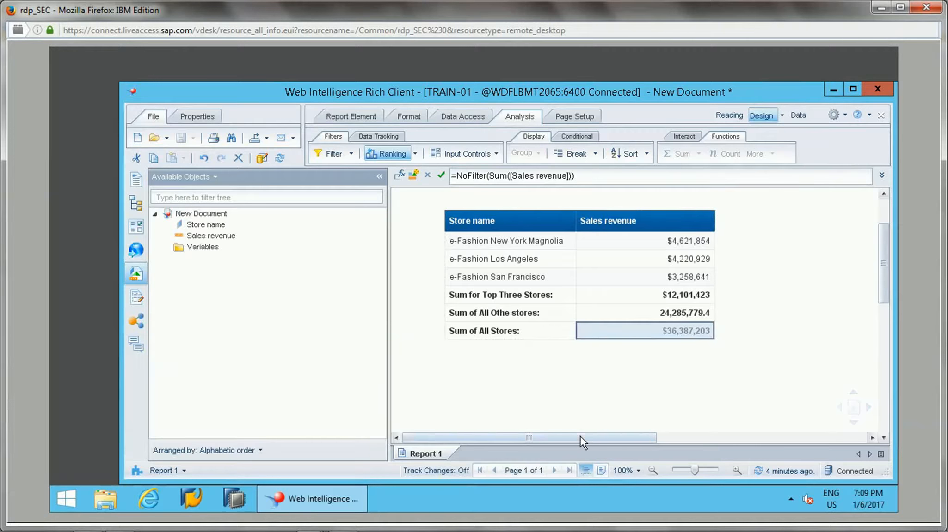
left_click_drag(581, 438, 602, 439)
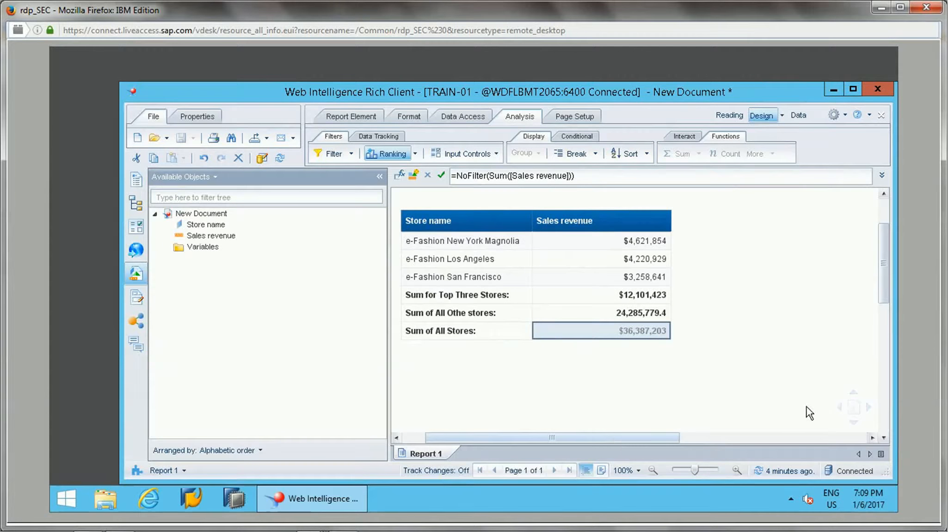
scroll(884, 278, "up", 1)
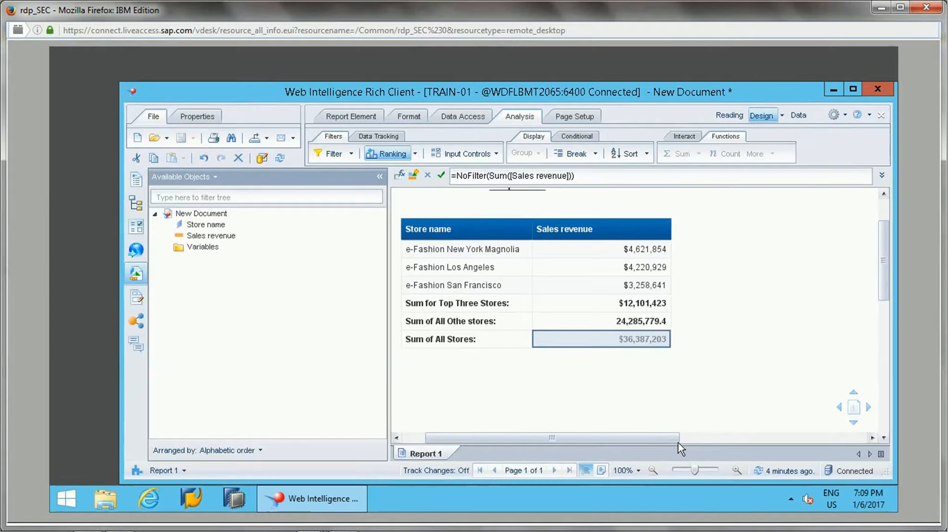
left_click_drag(677, 443, 698, 440)
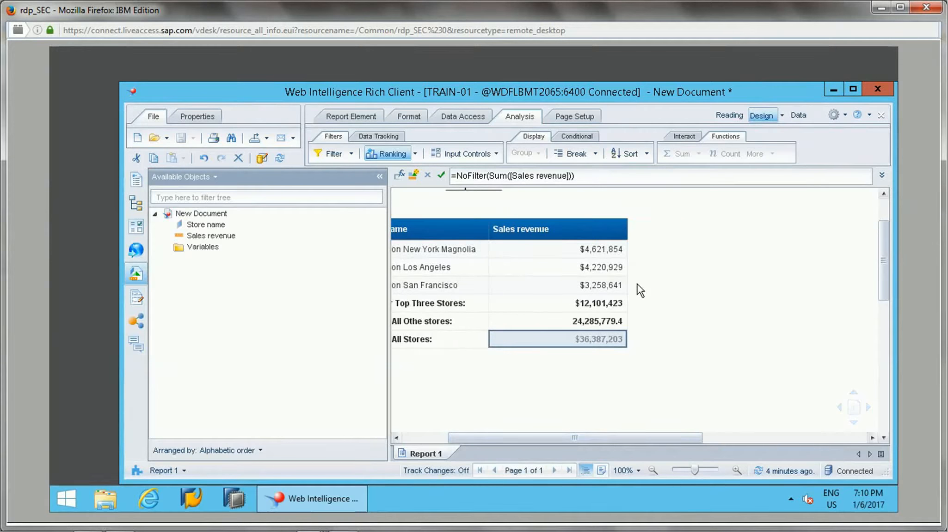
left_click_drag(523, 441, 482, 440)
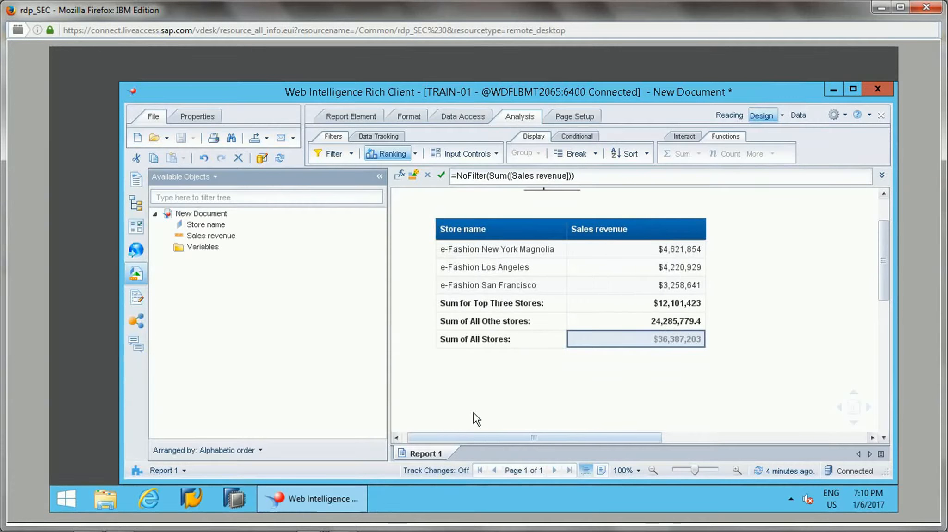
Remove the "Sum for Top Three Stores:" and "Sum of All Othe stores:" rows from the ranked table.
left_click(453, 306)
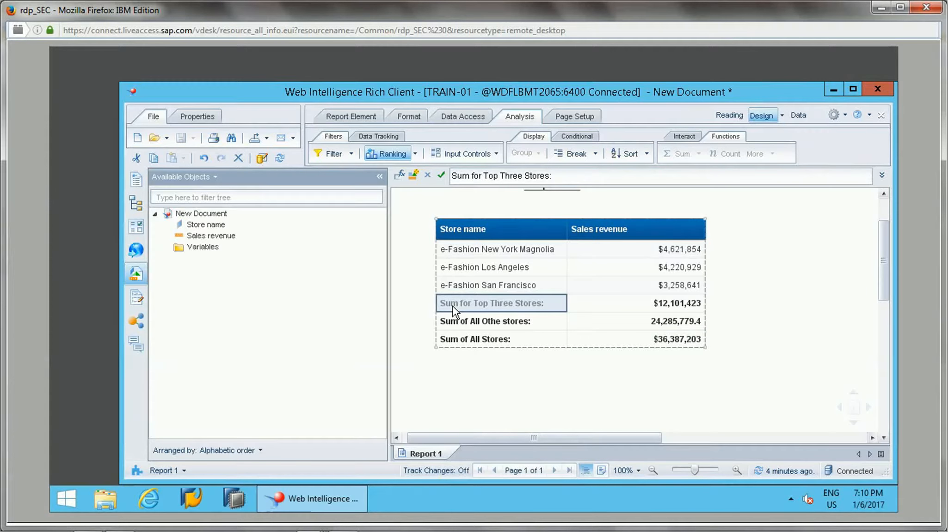
right_click(453, 306)
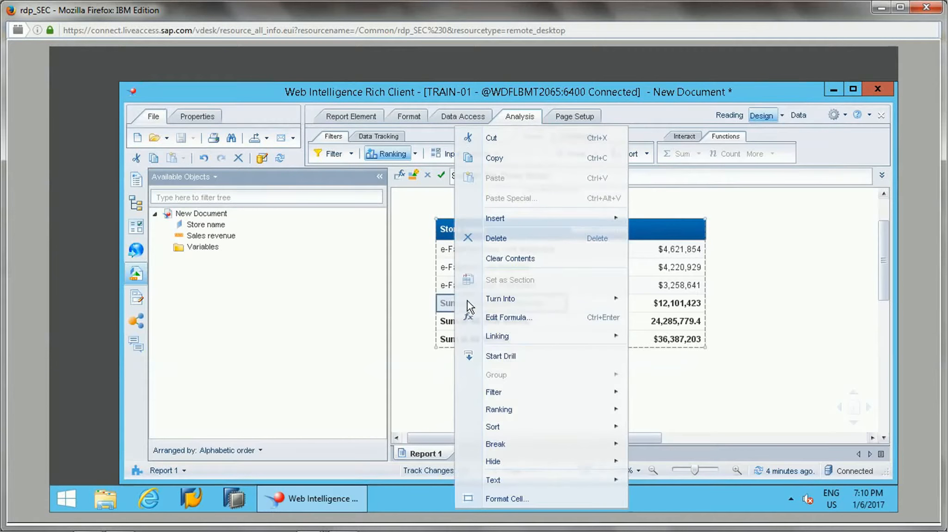
left_click(522, 241)
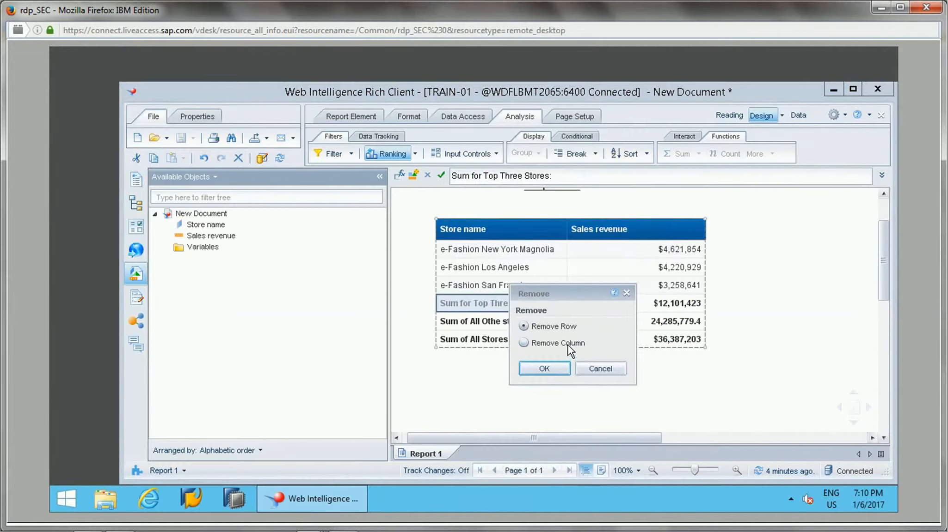
left_click(554, 370)
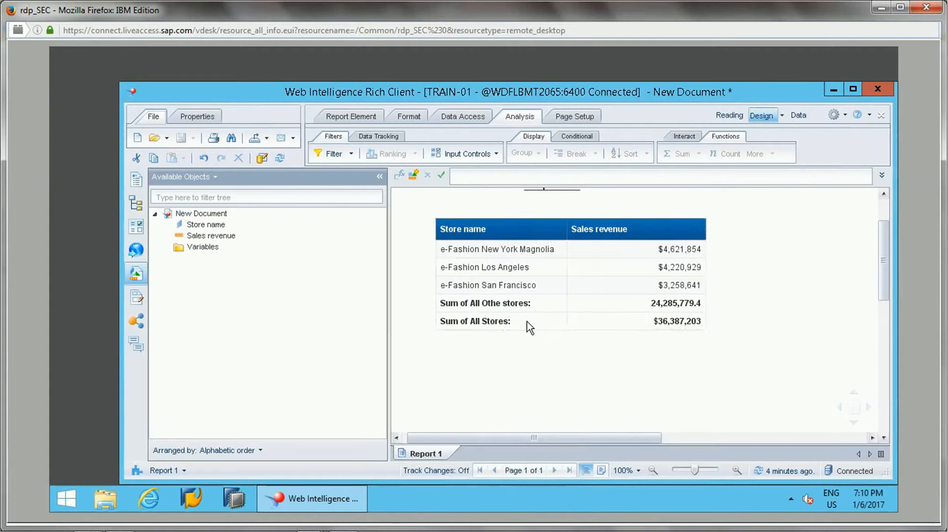
right_click(518, 308)
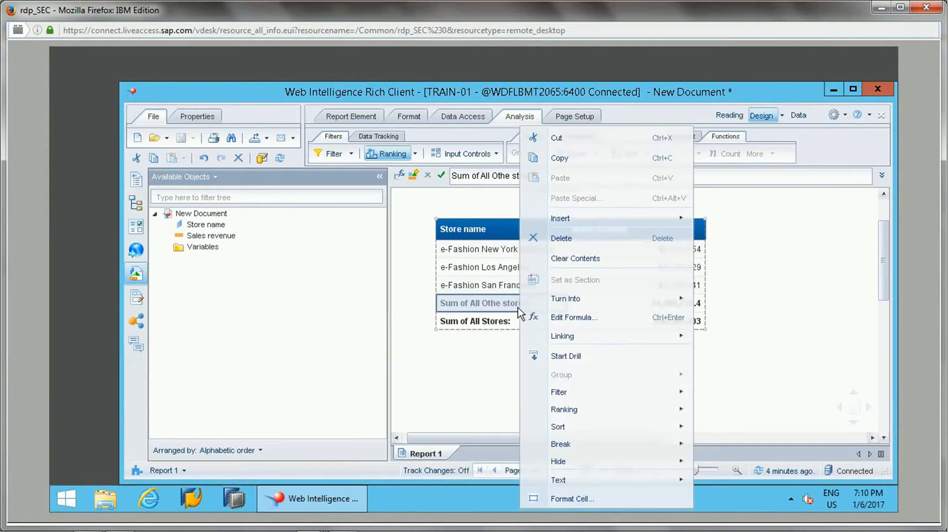
left_click(571, 242)
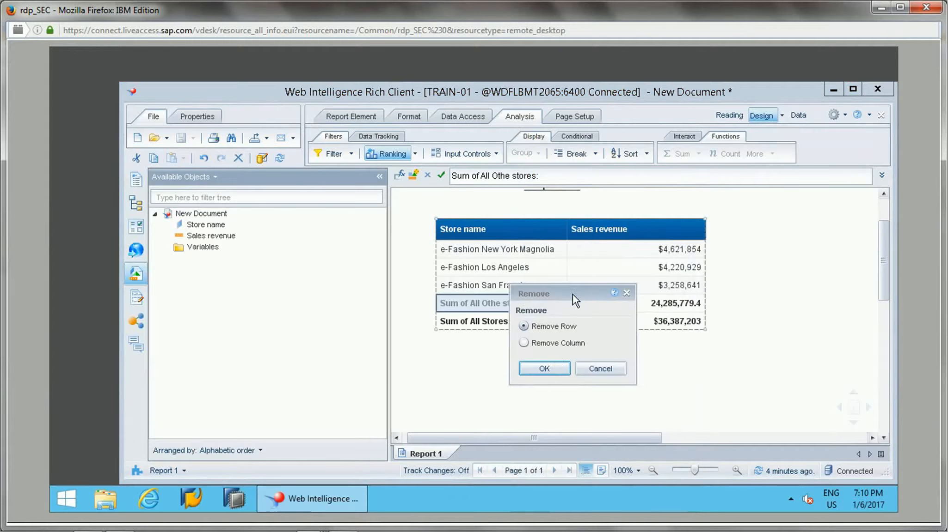
left_click(549, 365)
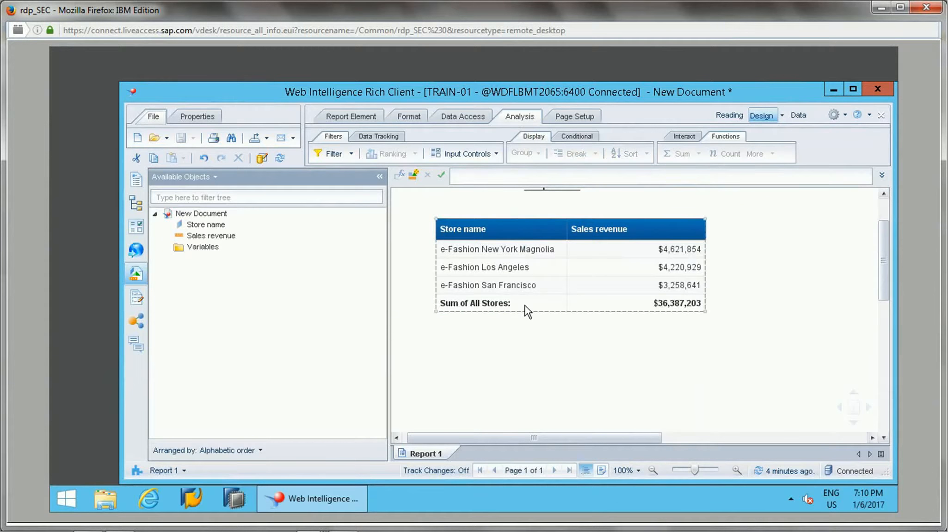
Delete the "Sum of All Stores:" row from the ranked table.
right_click(525, 306)
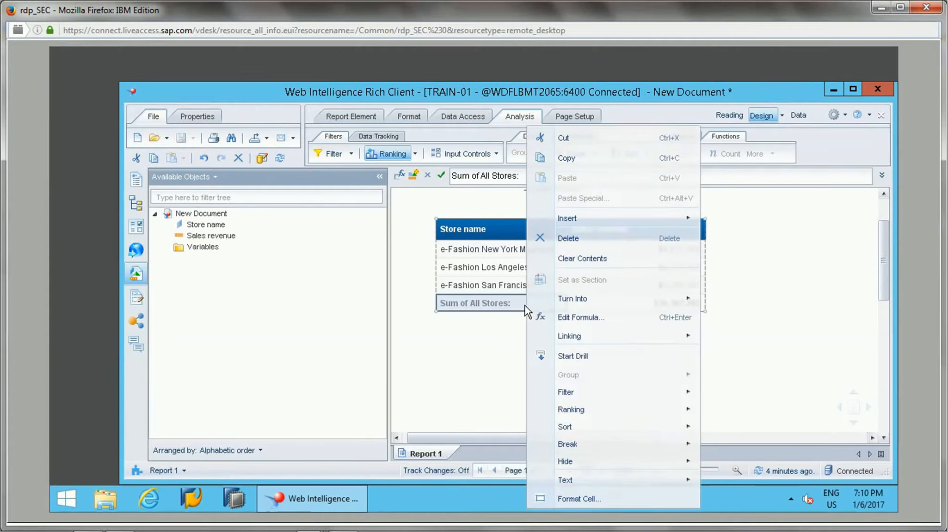
left_click(581, 240)
left_click(549, 365)
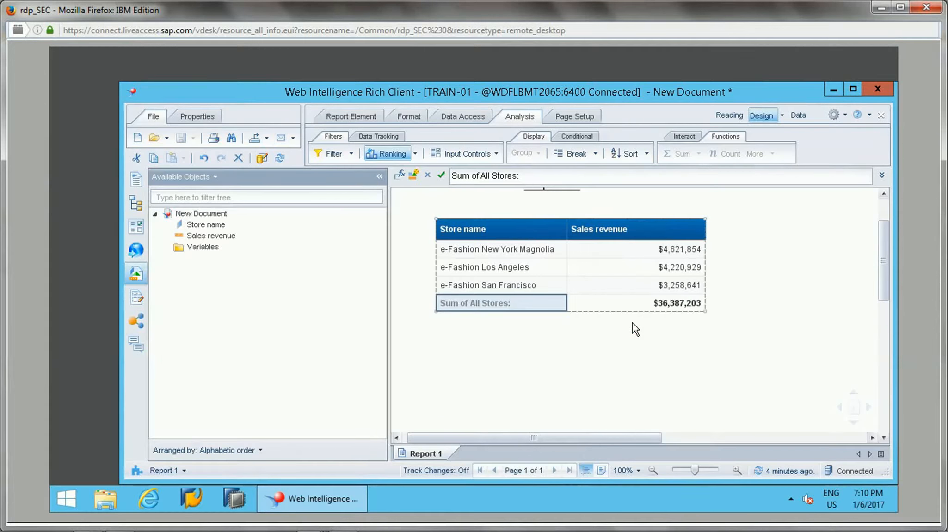
Remove the ranking from the Sales revenue table.
left_click(688, 252)
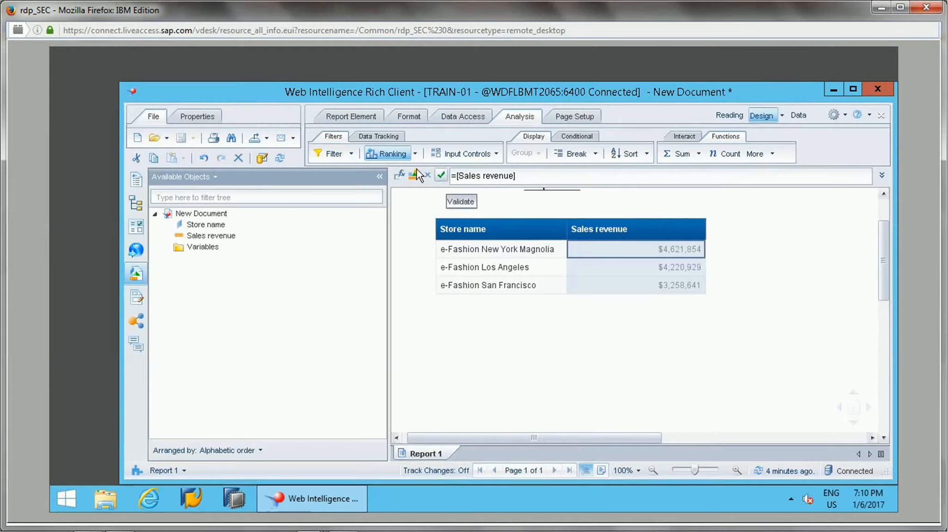
left_click(414, 154)
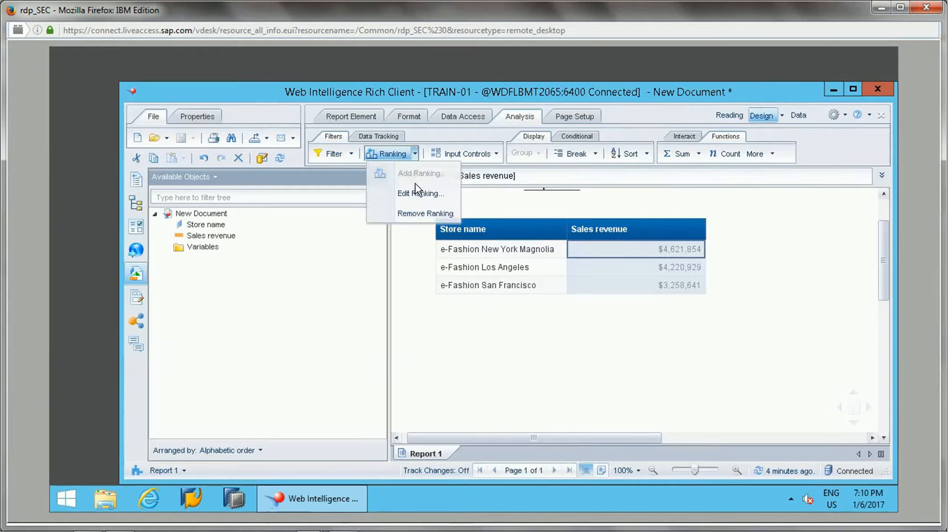
left_click(415, 214)
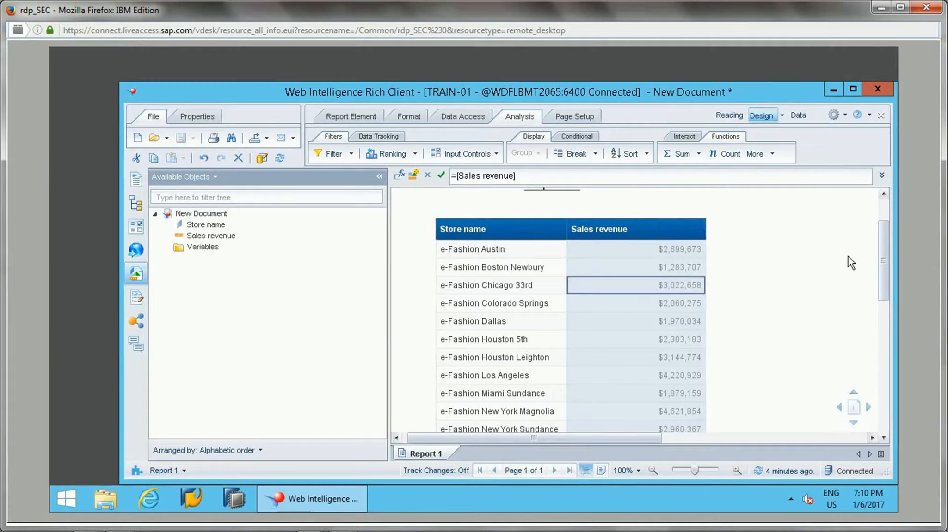
Insert an empty column to the right of Sales revenue in the store table.
mouse_move(881, 253)
left_mouse_down()
mouse_move(882, 316)
mouse_move(882, 257)
left_mouse_up()
left_click(691, 243)
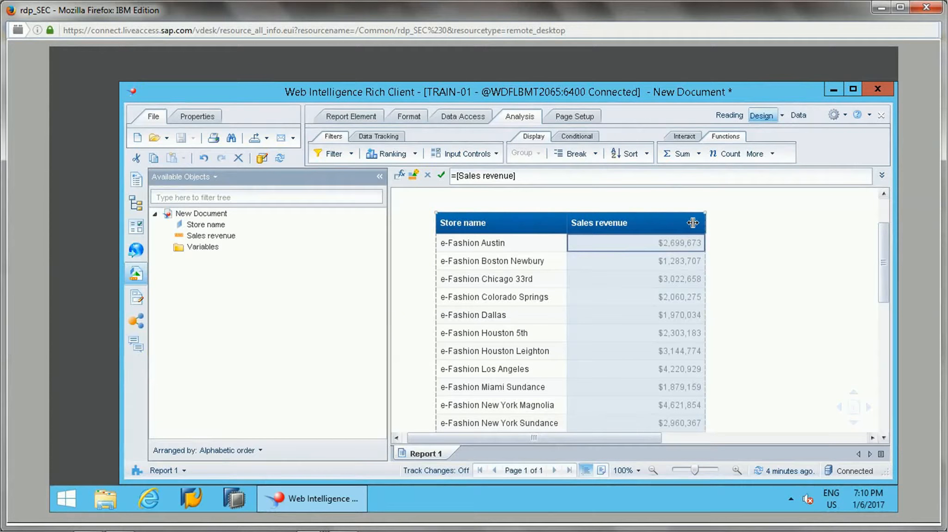
right_click(694, 223)
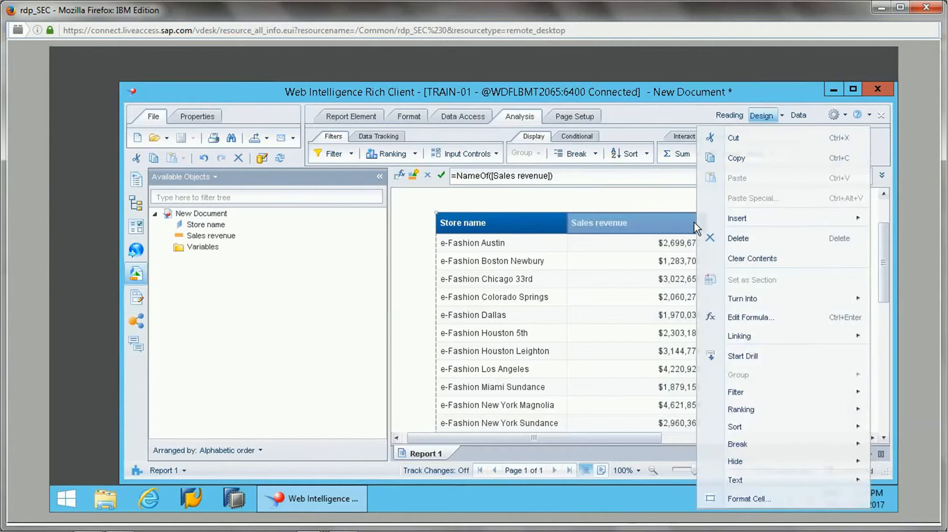
mouse_move(740, 217)
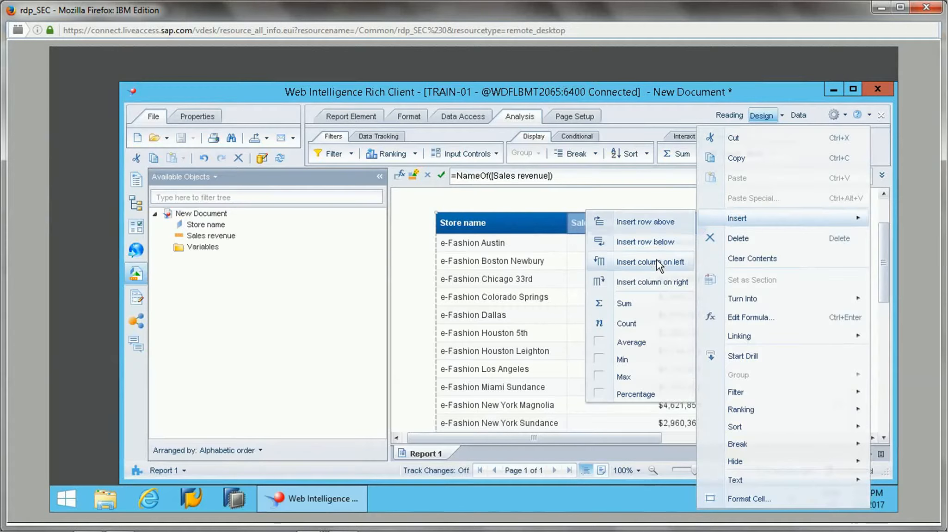
left_click(657, 280)
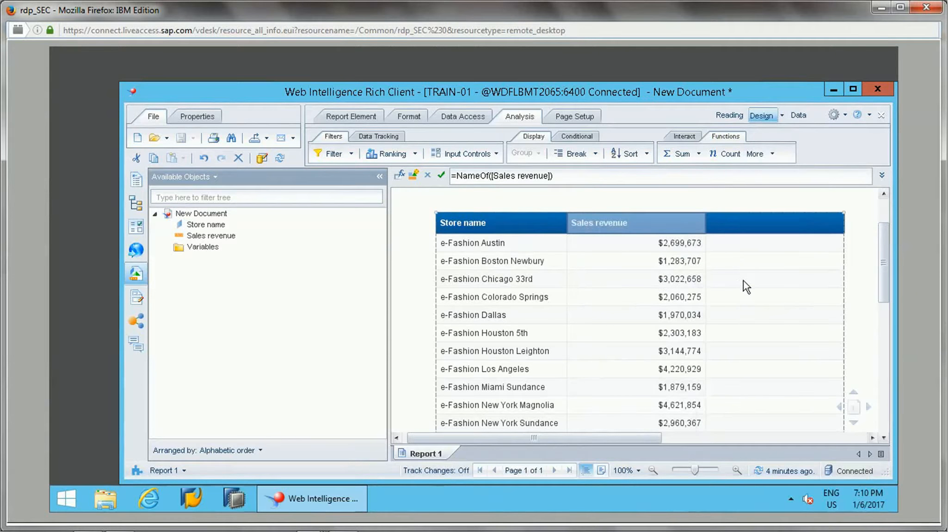
Set the new column's header to "Running Total".
double_click(749, 247)
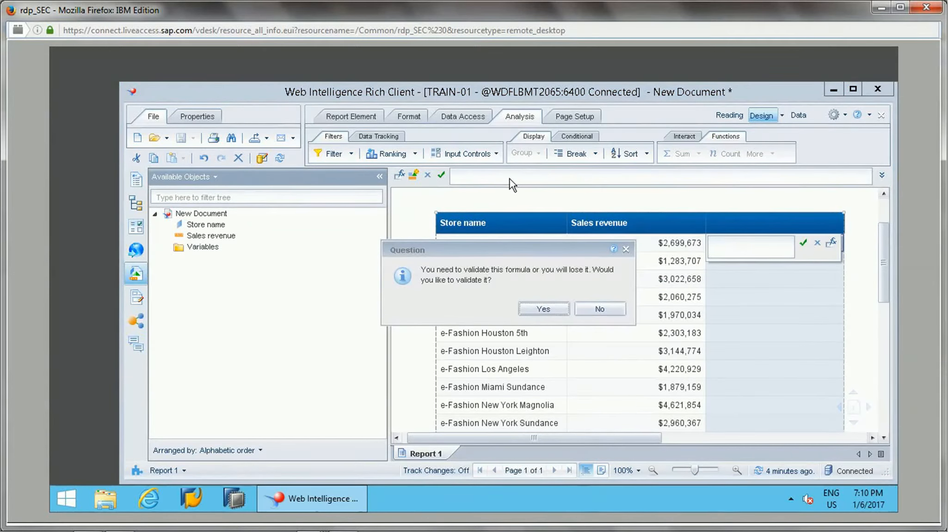
left_click(548, 306)
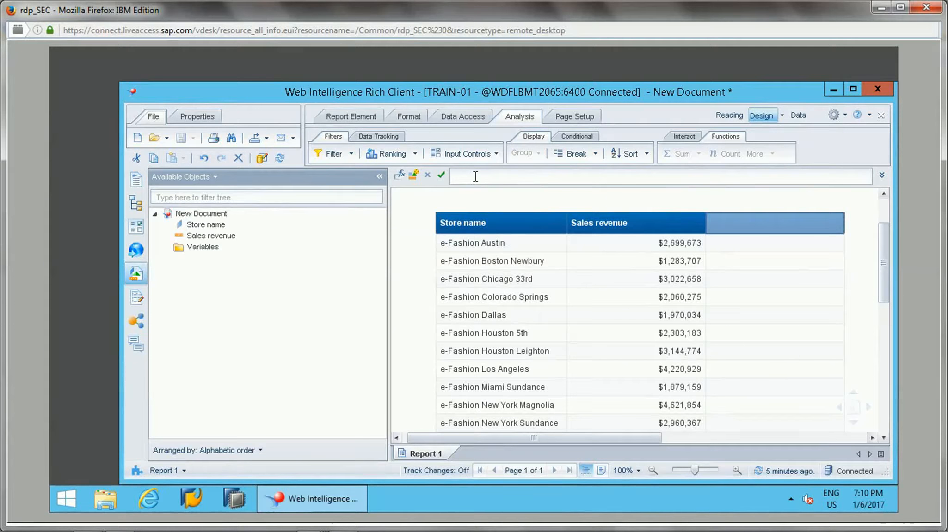
left_click(474, 176)
type("Run")
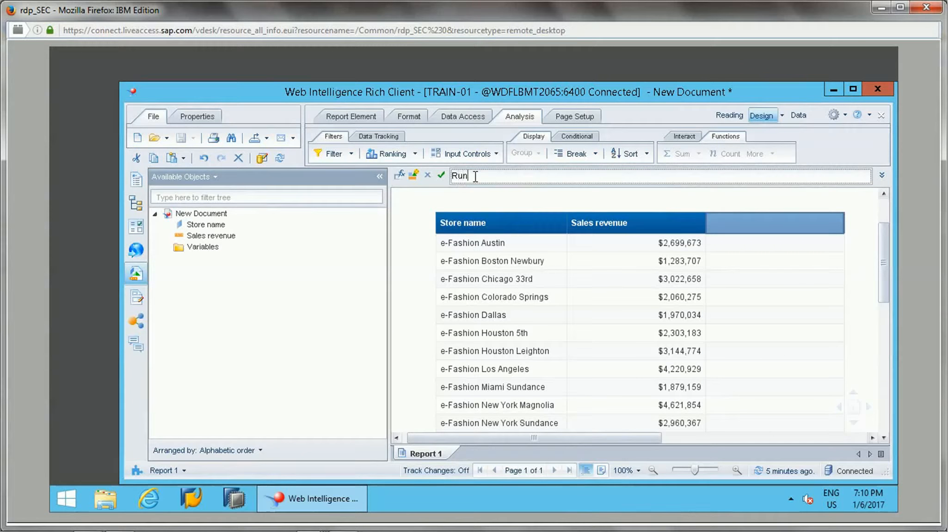
type("ning Function")
key("Return")
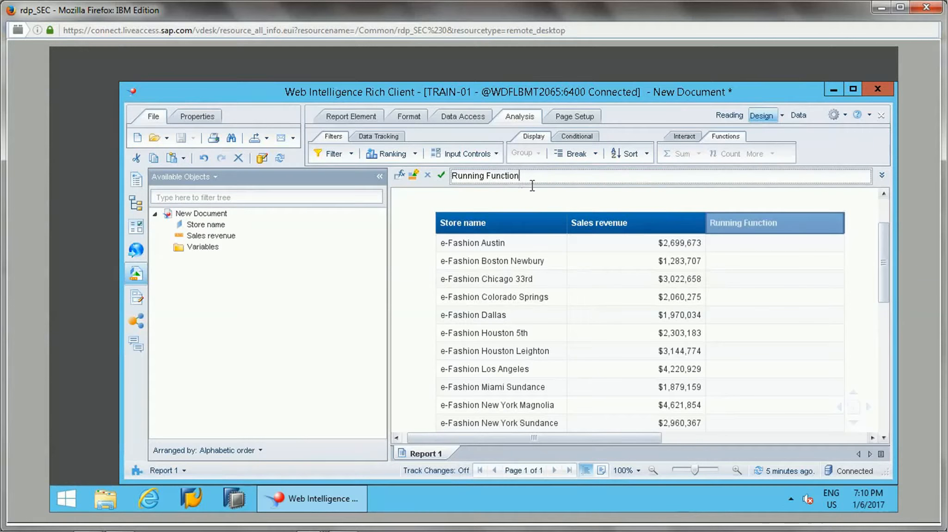
double_click(523, 175)
type("Total")
key("Return")
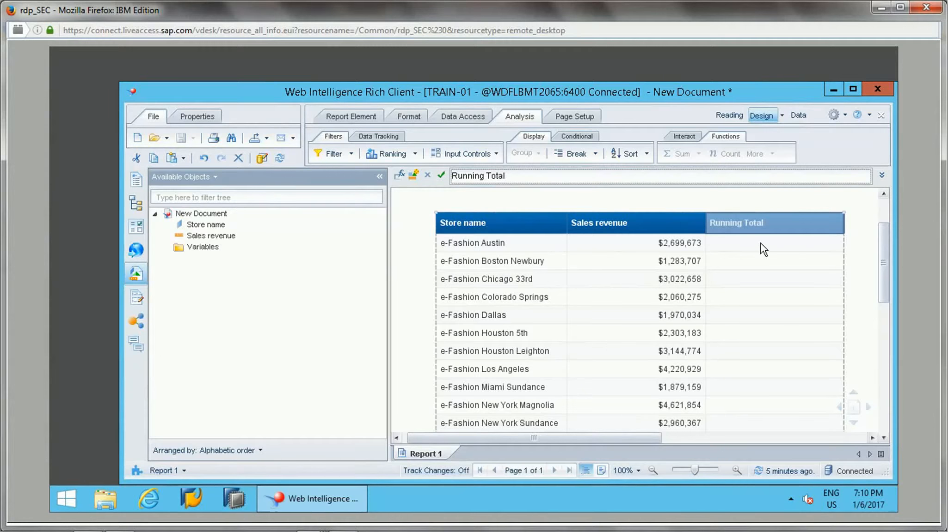
Copy the formula =[Sales revenue] from the Sales revenue column into the body cells of the Running Total column.
left_click(760, 244)
left_click(676, 248)
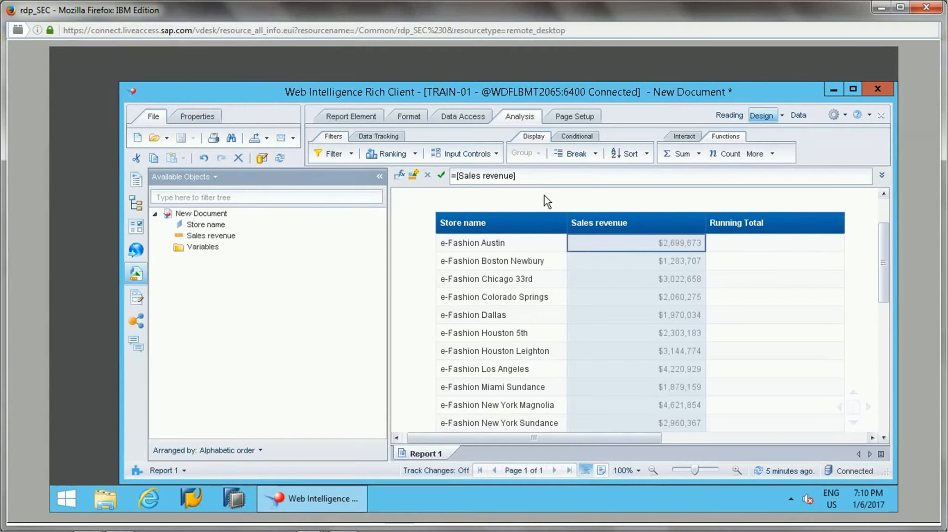
left_click(541, 178)
key("ctrl+a")
key("ctrl+c")
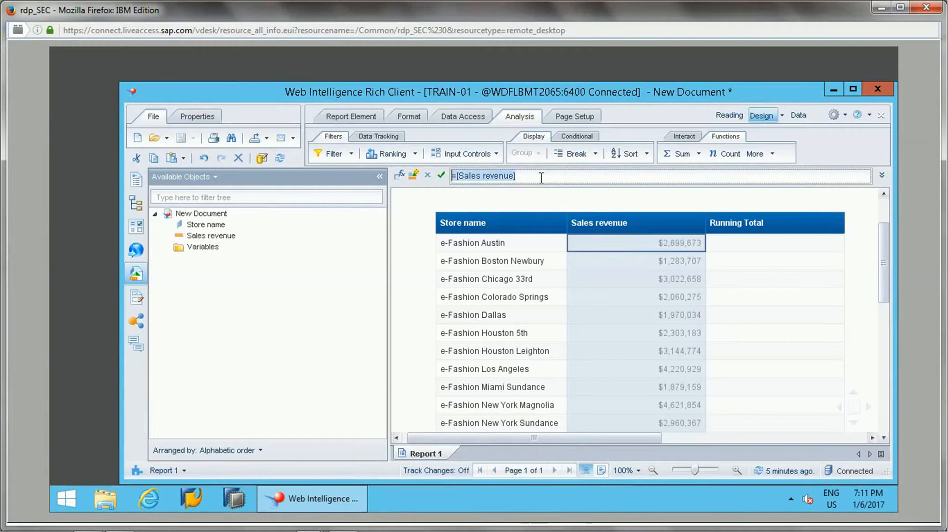
left_click(746, 245)
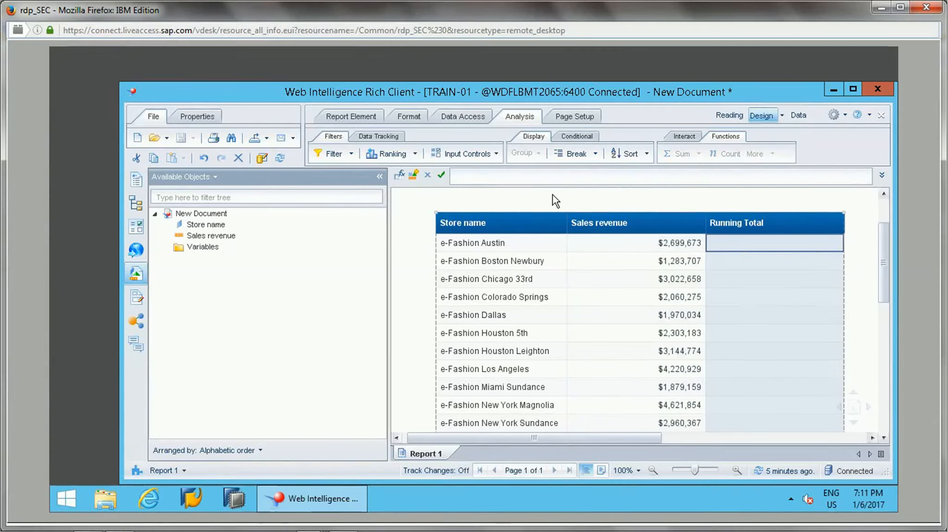
left_click(520, 180)
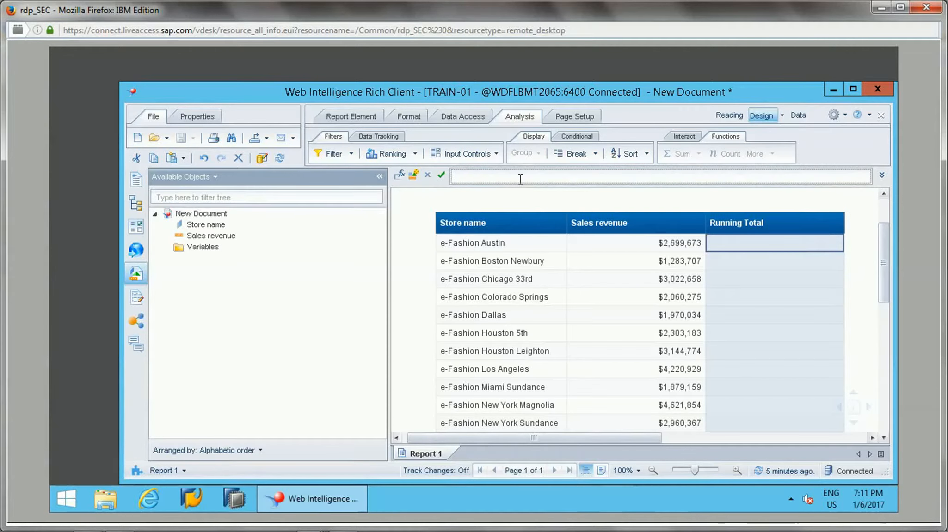
key("ctrl+v")
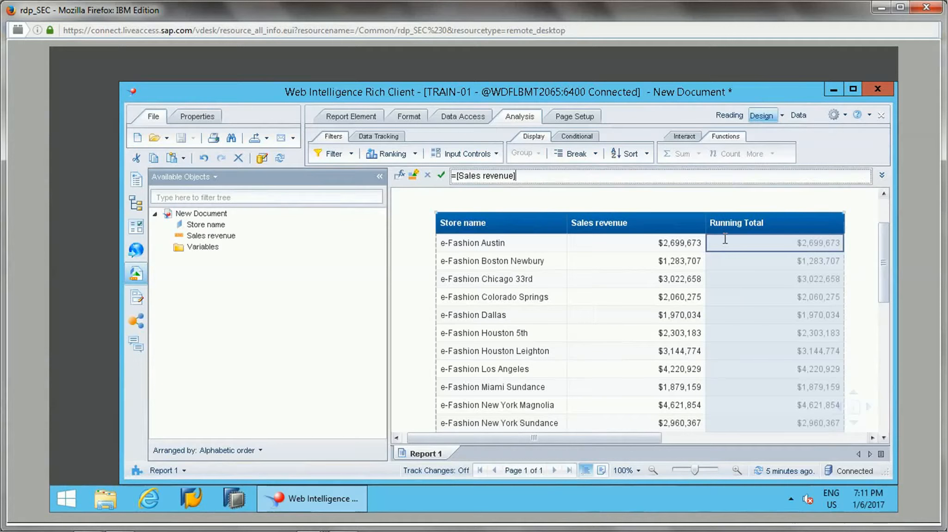
Change the Running Total column's formula to =RunningSum([Sales revenue]).
left_click(459, 176)
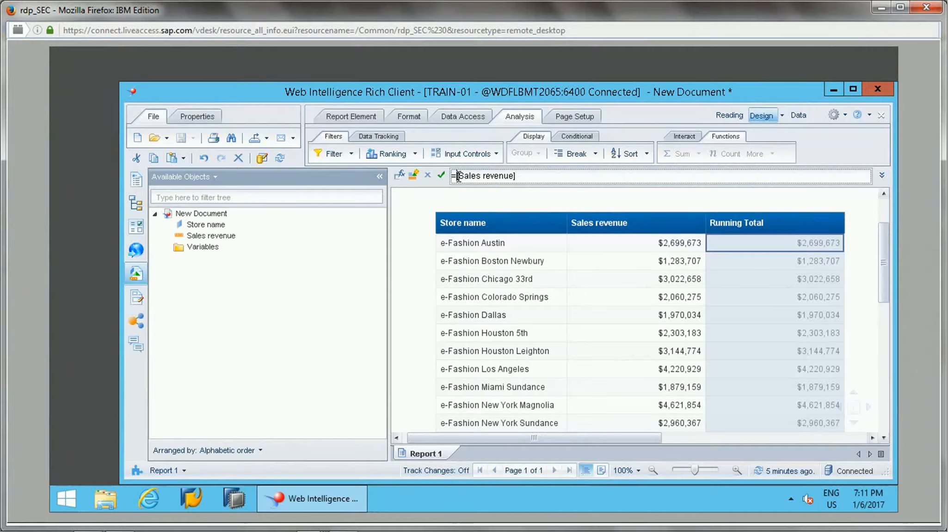
type("RunningSum(")
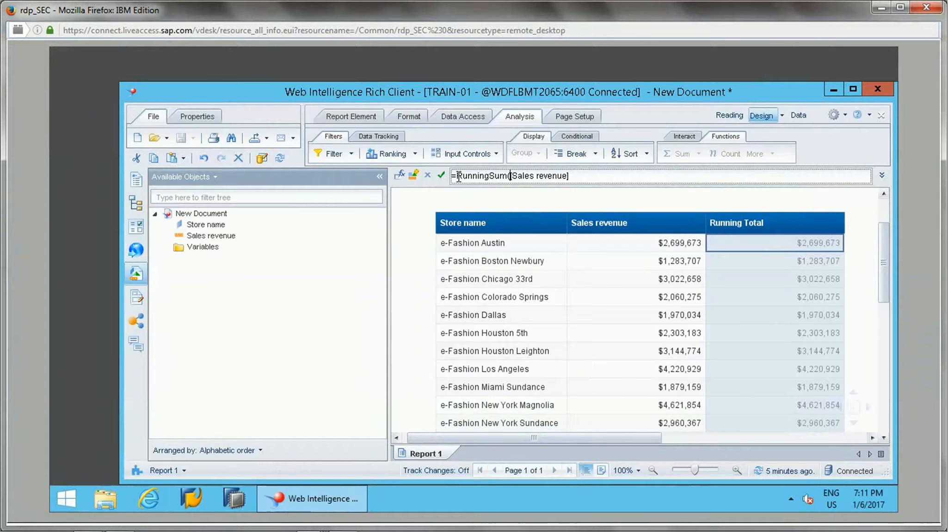
key("End")
type(")")
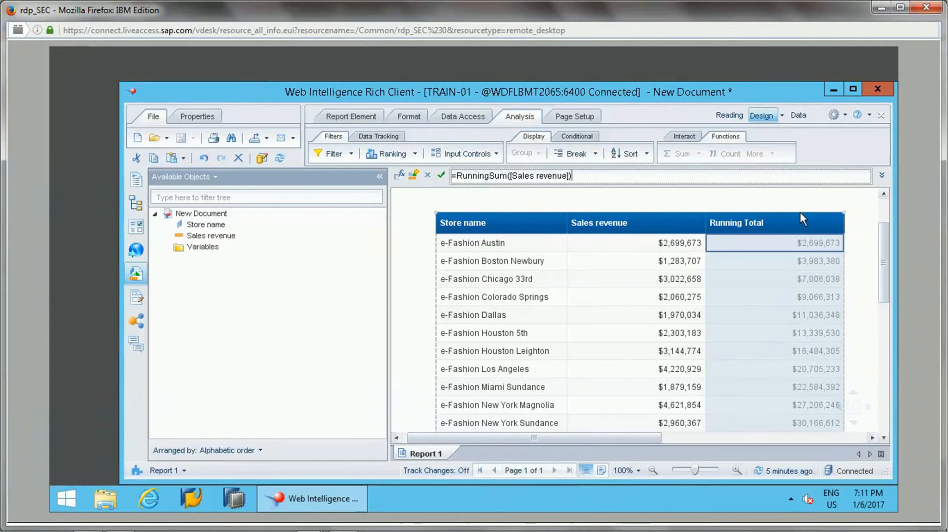
Compare the Sales revenue and Running Total values store by store to examine how the revenue accumulates.
left_click(854, 258)
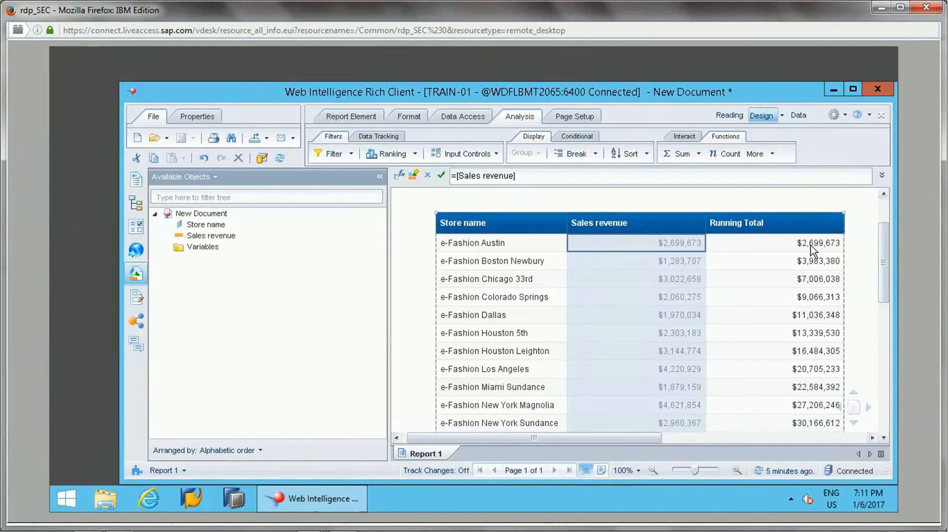
left_click(811, 246)
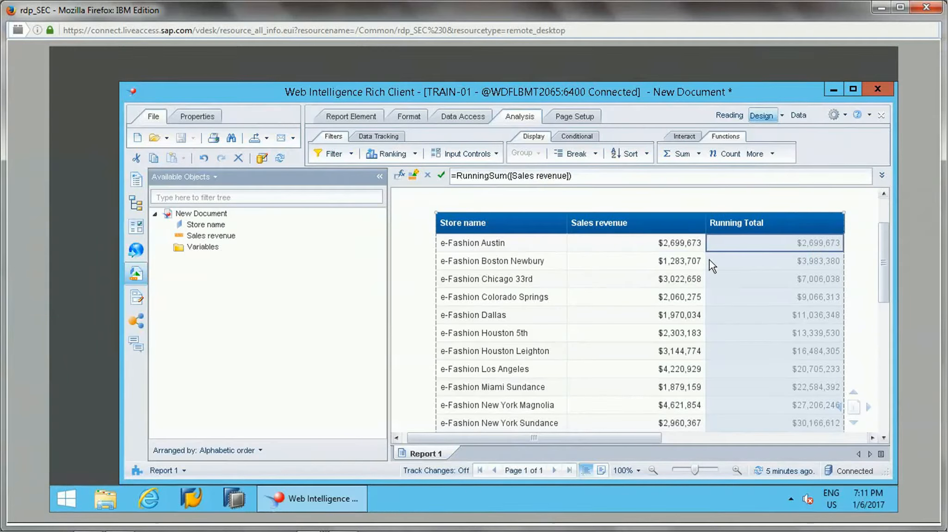
left_click(677, 265)
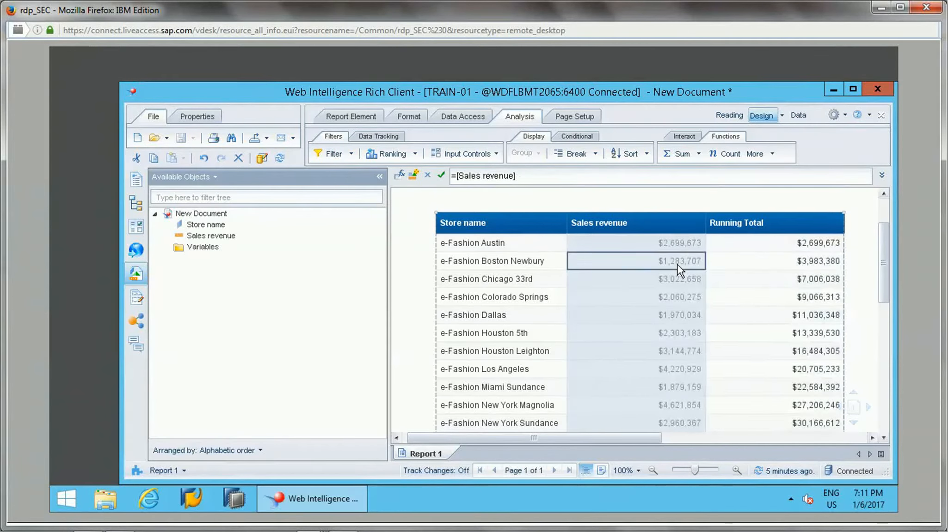
left_click(809, 265)
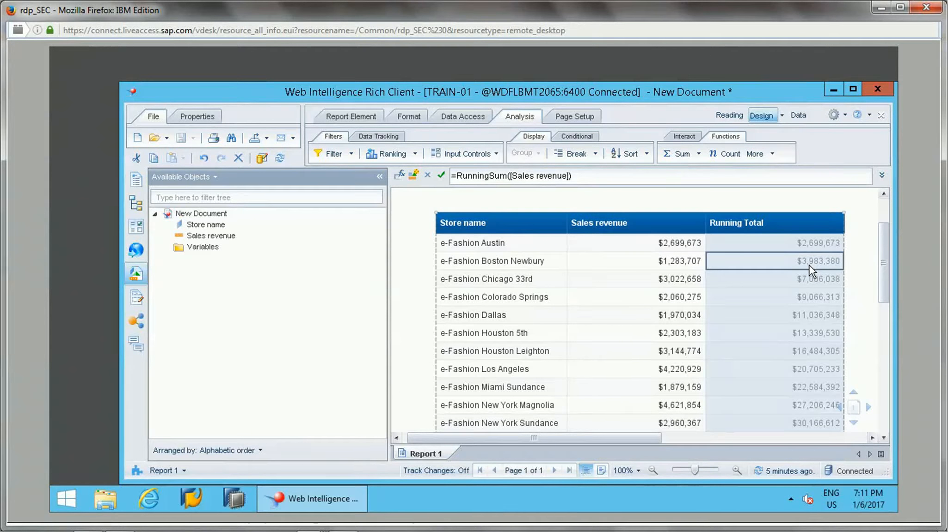
left_click(687, 282)
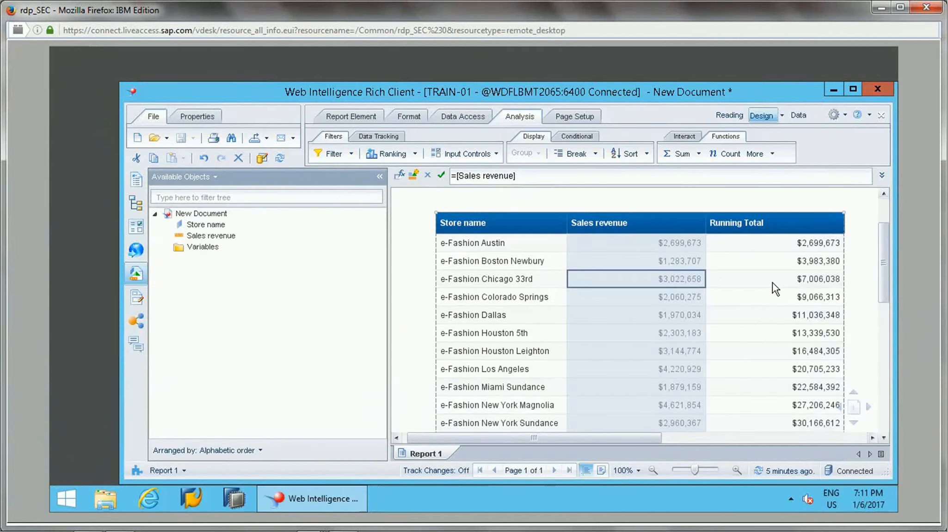
left_click(772, 283)
scroll(883, 291, "down", 2)
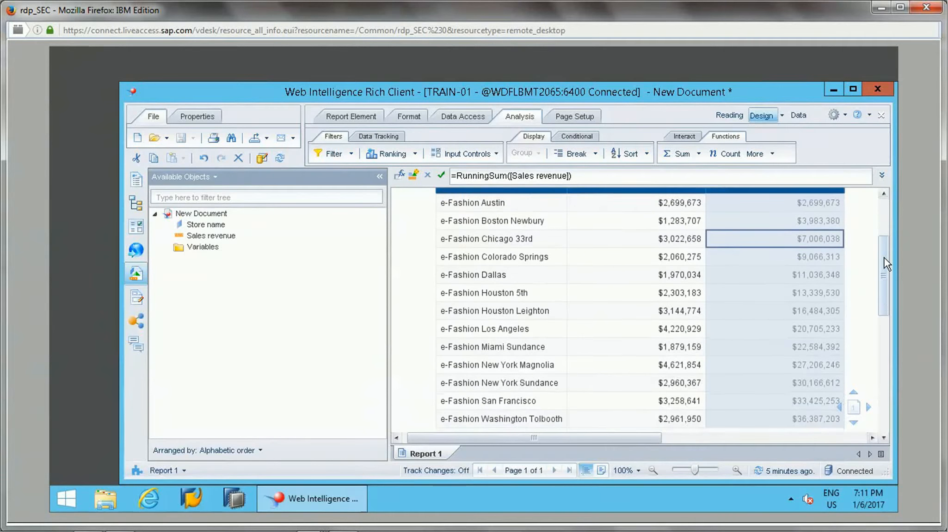
scroll(883, 257, "up", 3)
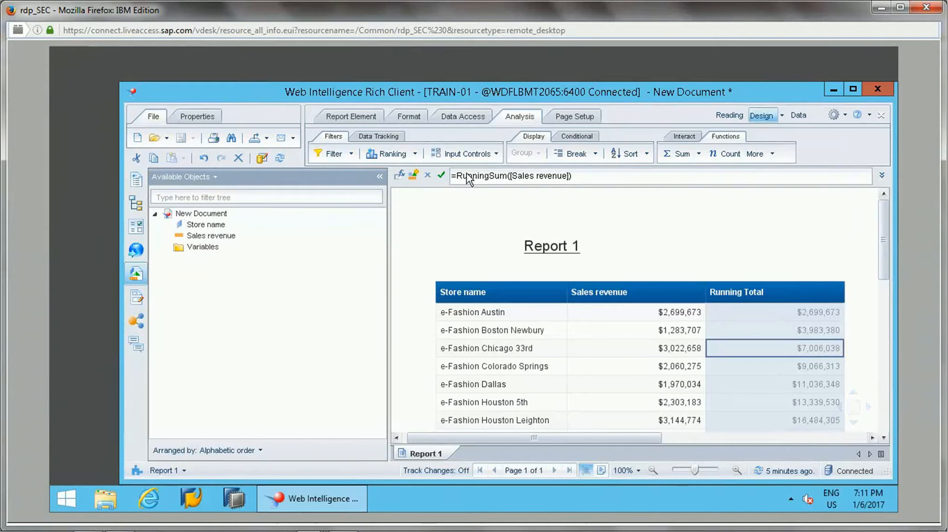
Add a Sum total under the Sales revenue column and compare it with the last store's Running Total.
left_click_drag(884, 256, 889, 318)
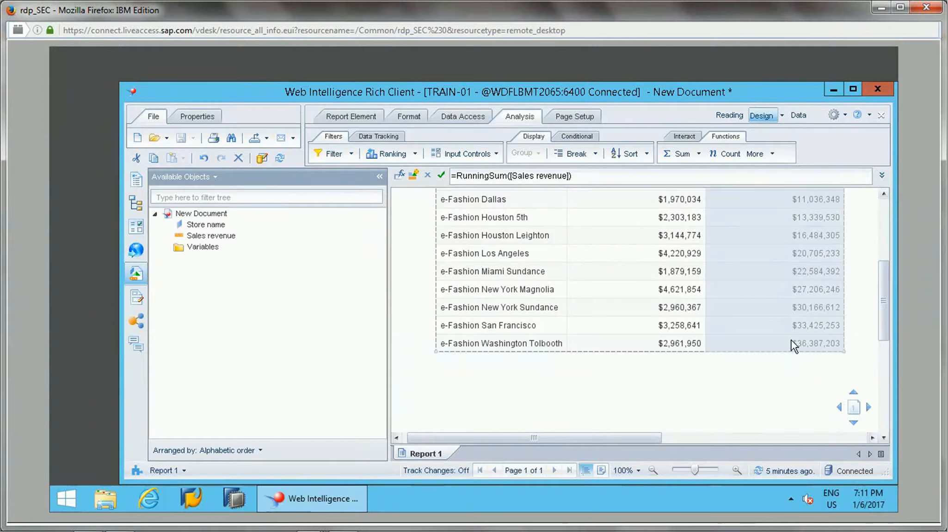
left_click(716, 345)
left_click(666, 348)
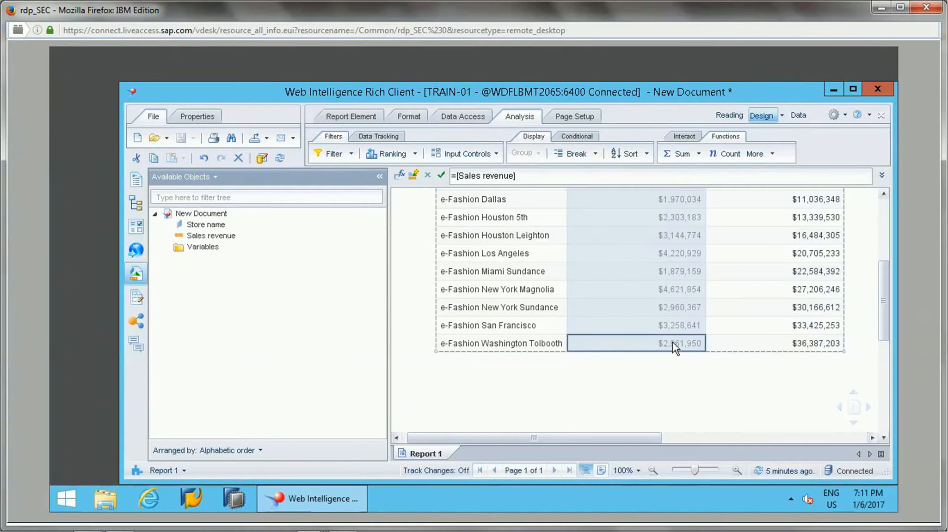
left_click(674, 152)
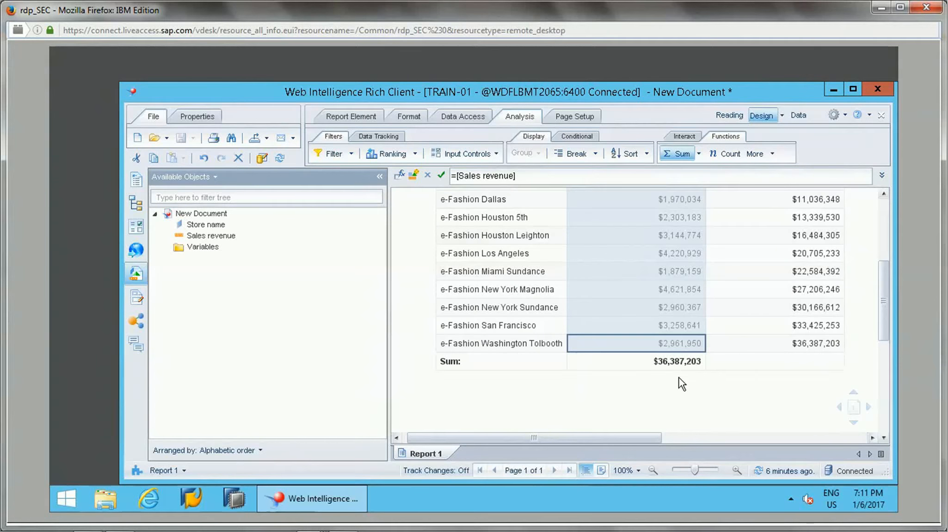
left_click(797, 343)
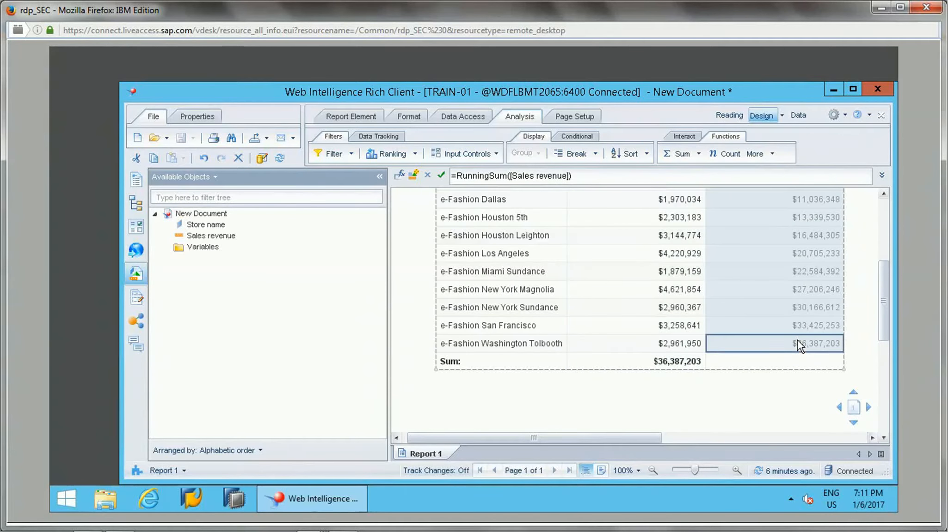
left_click(675, 362)
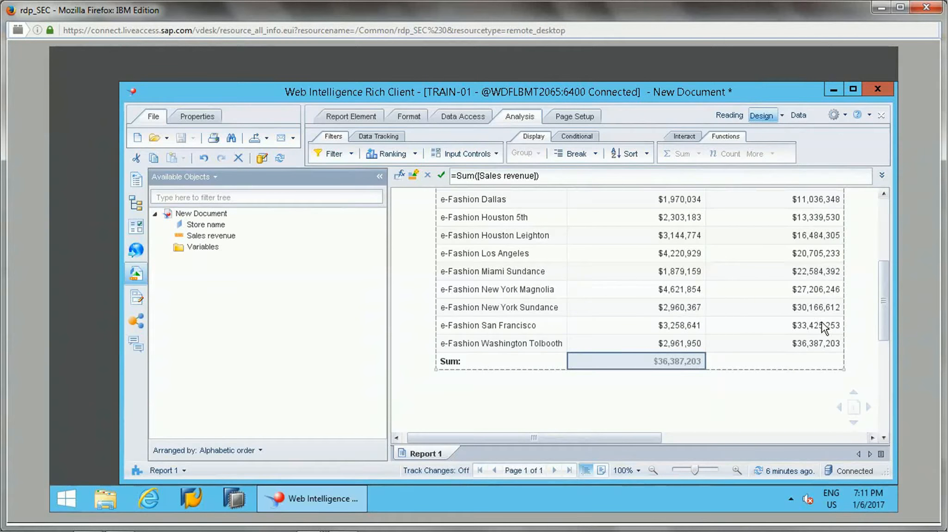
left_click_drag(884, 315, 887, 293)
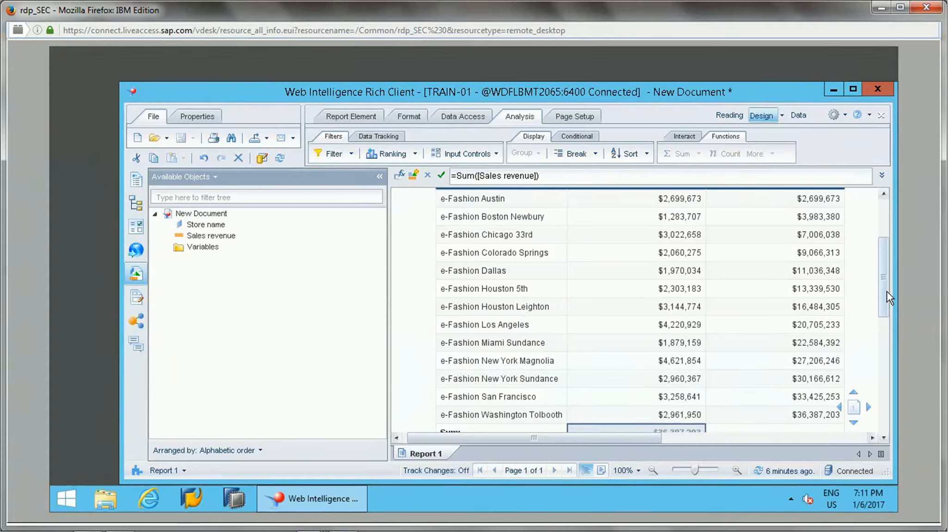
Add Year from the Time period class to the query's result objects, between Store name and Sales revenue, and run the query.
left_click_drag(880, 305, 884, 294)
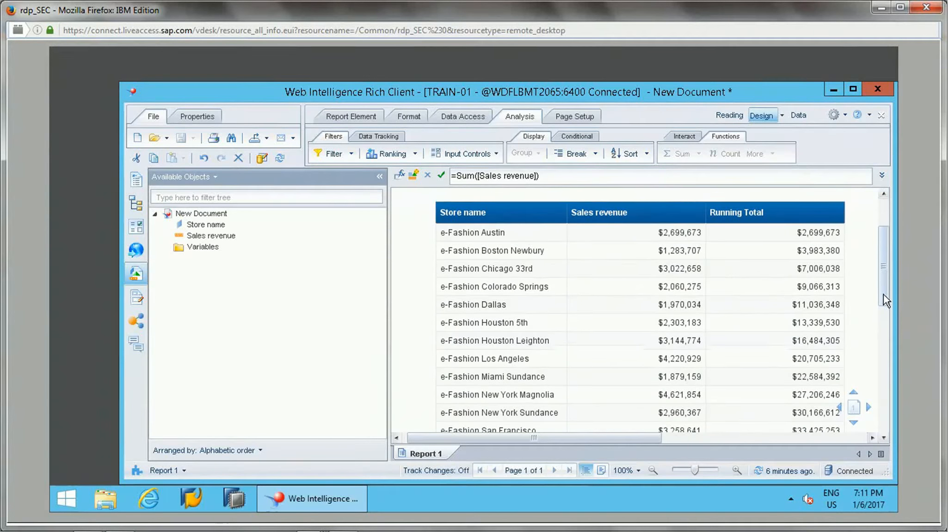
left_click(451, 117)
left_click(418, 154)
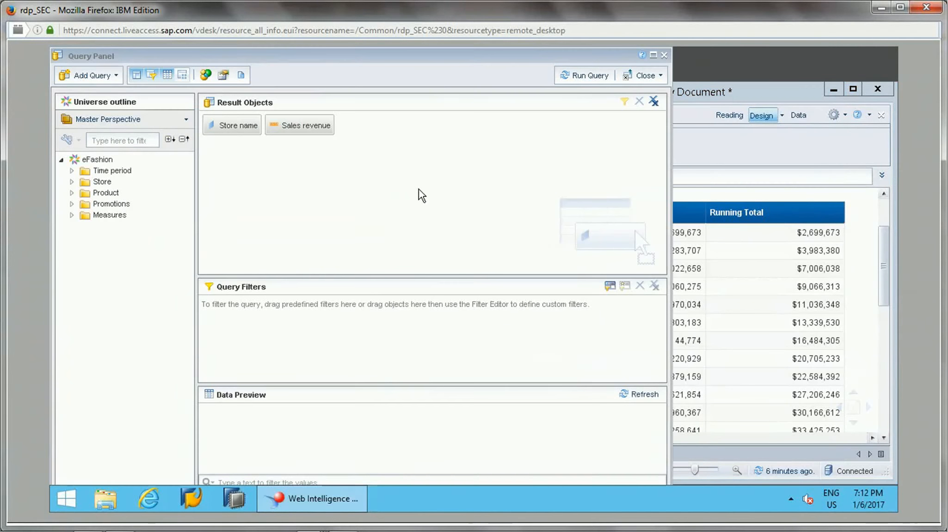
left_click(72, 171)
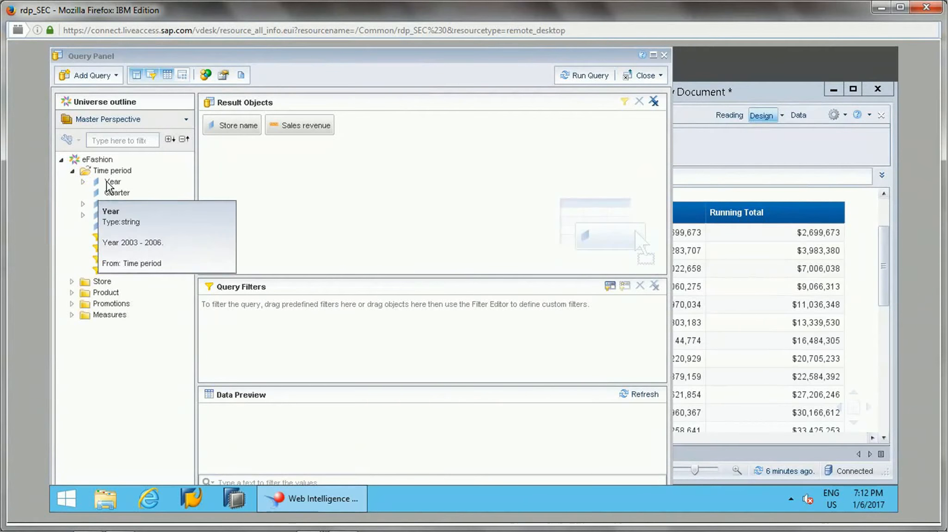
left_click_drag(113, 181, 409, 133)
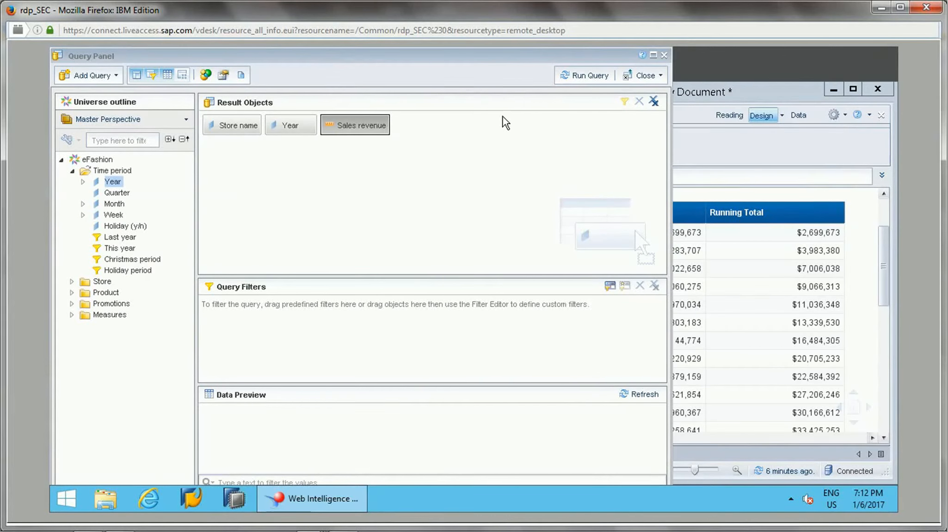
left_click(585, 75)
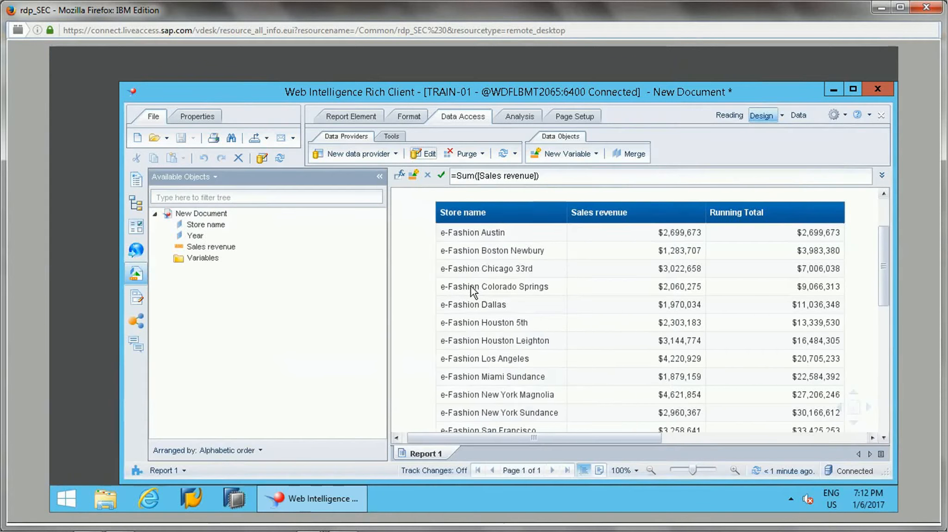
Insert Year as the first column of the report table and add a break on it.
mouse_move(195, 235)
left_mouse_down()
mouse_move(474, 280)
mouse_move(482, 292)
mouse_move(446, 295)
left_mouse_up()
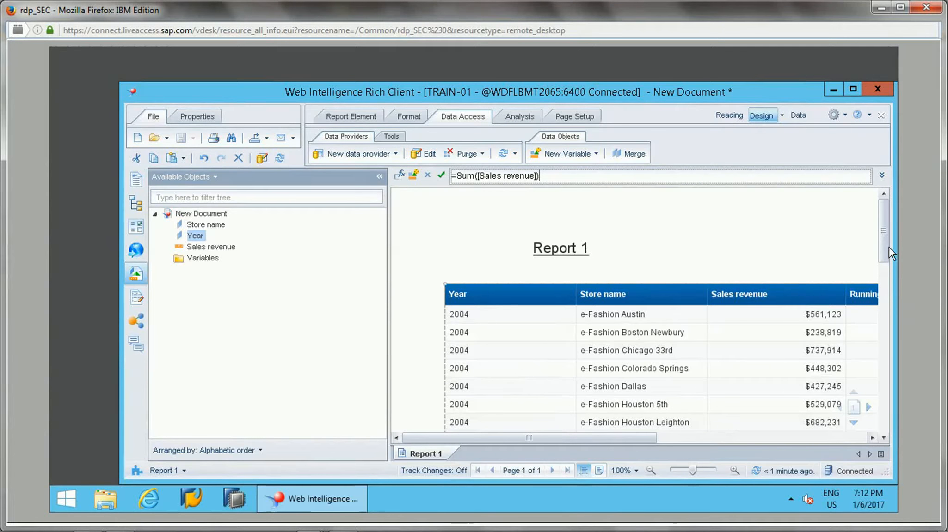
left_click_drag(889, 247, 887, 265)
left_click(469, 281)
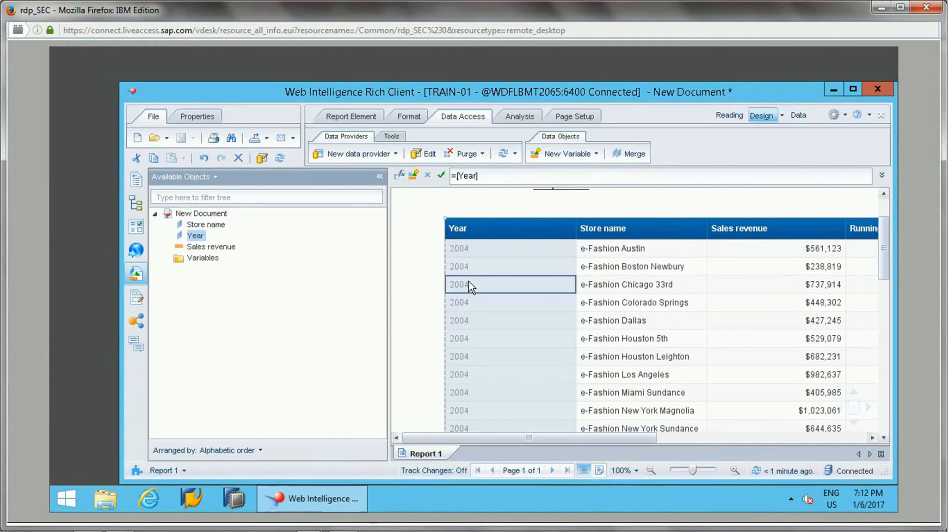
right_click(468, 281)
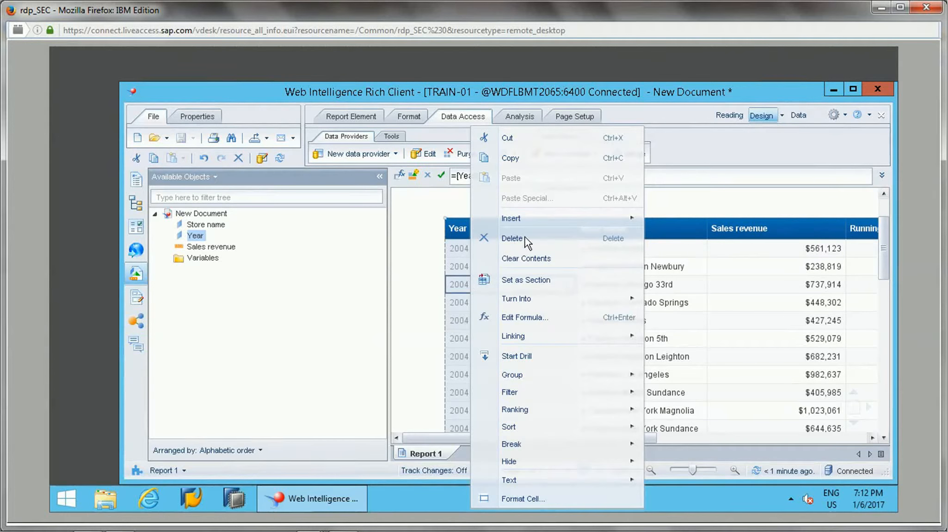
mouse_move(527, 444)
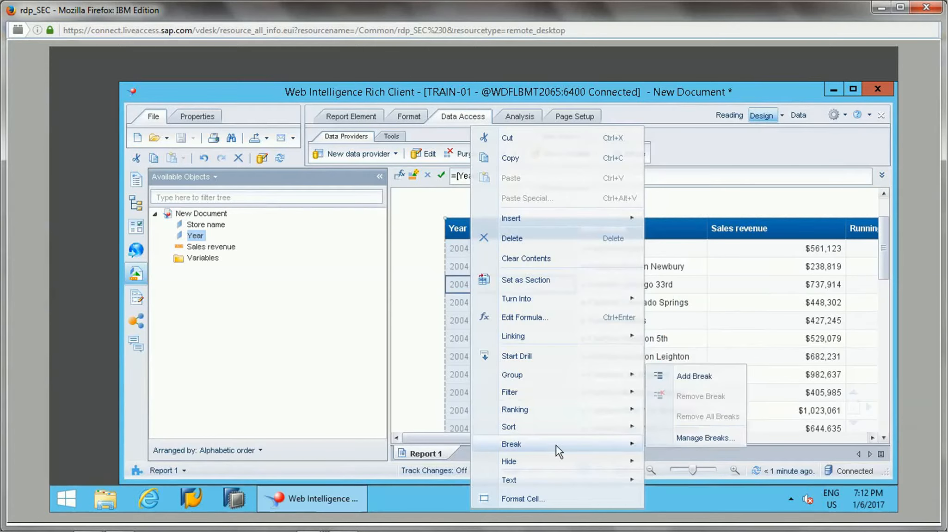
left_click(702, 379)
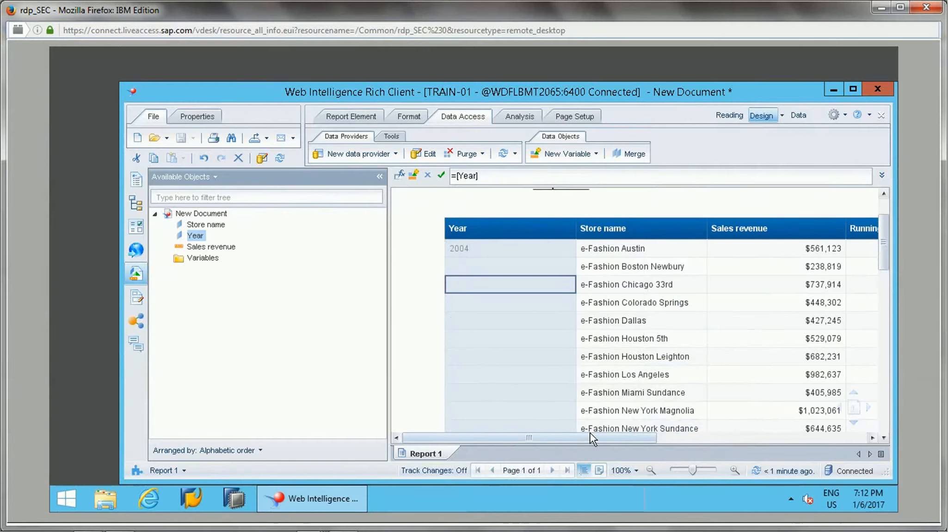
Compare the last 2004 Running Total with the first 2005 one to examine how the running sum behaves across the year break.
left_click_drag(586, 440, 687, 437)
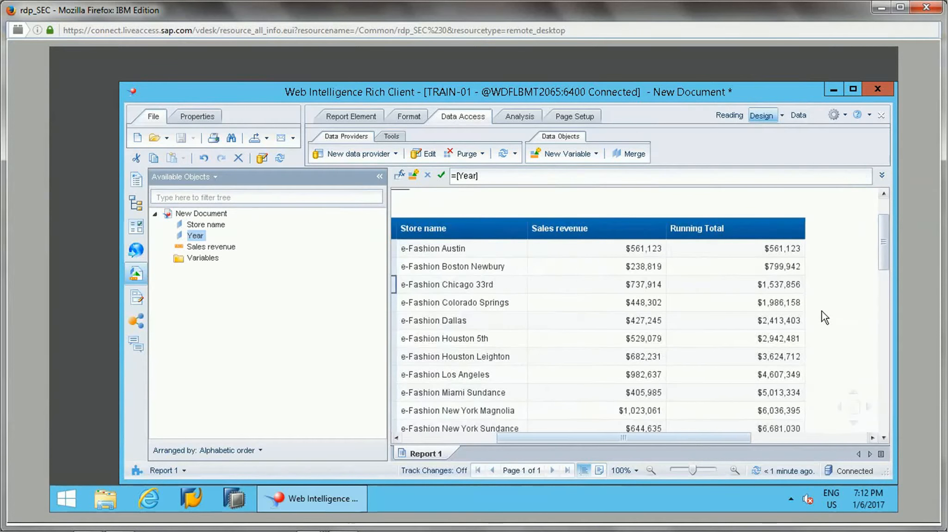
left_click_drag(881, 265, 888, 293)
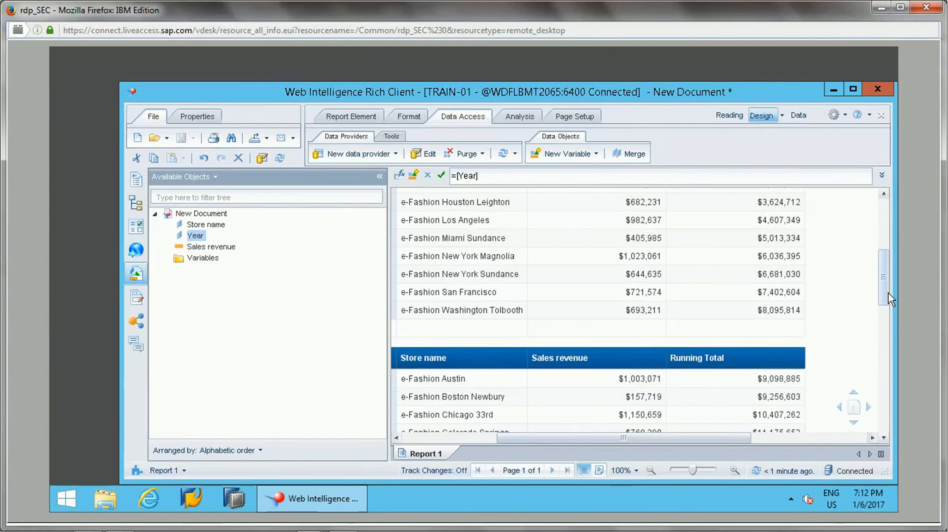
left_click(767, 310)
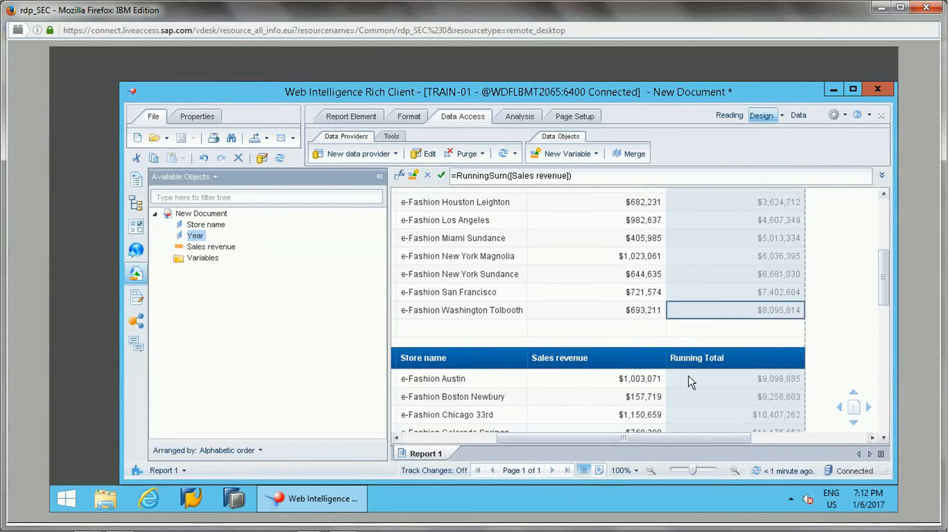
left_click(662, 380)
left_click(754, 383)
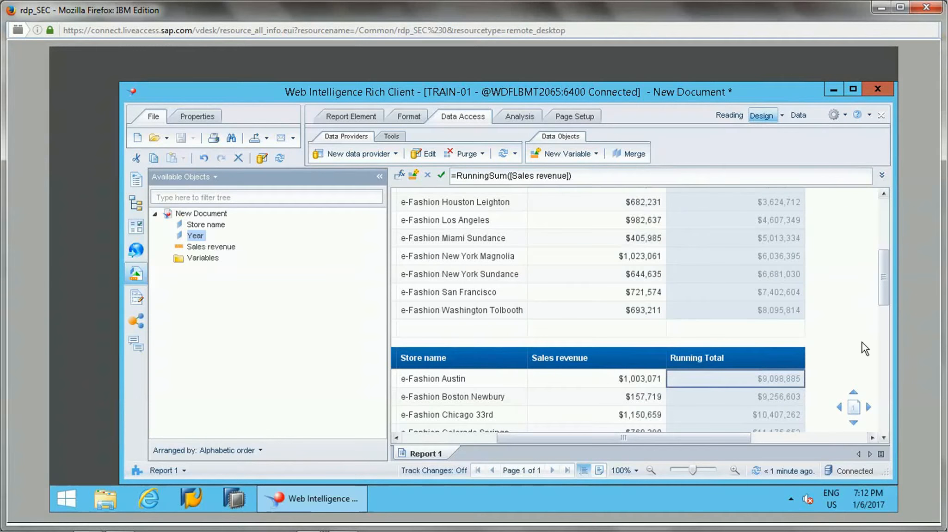
mouse_move(883, 301)
left_mouse_down()
mouse_move(886, 399)
mouse_move(878, 300)
left_mouse_up()
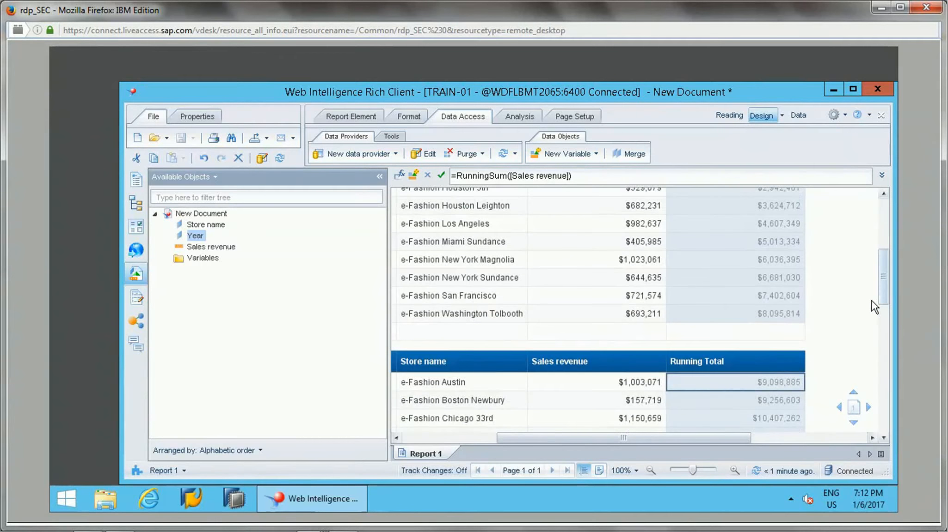
Try to reset the Running Total for each year with the formula =RunningSum([Sales revenue] ; [Year]).
left_click(787, 314)
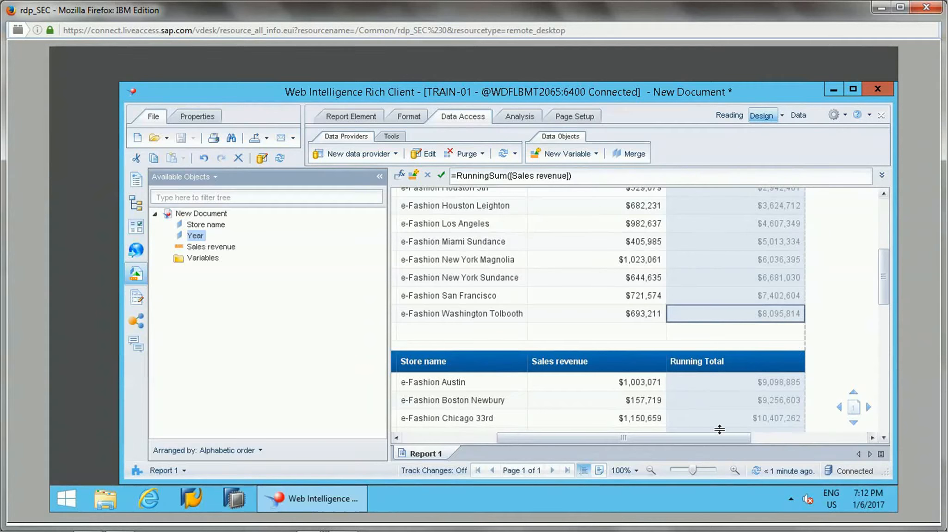
left_click(586, 177)
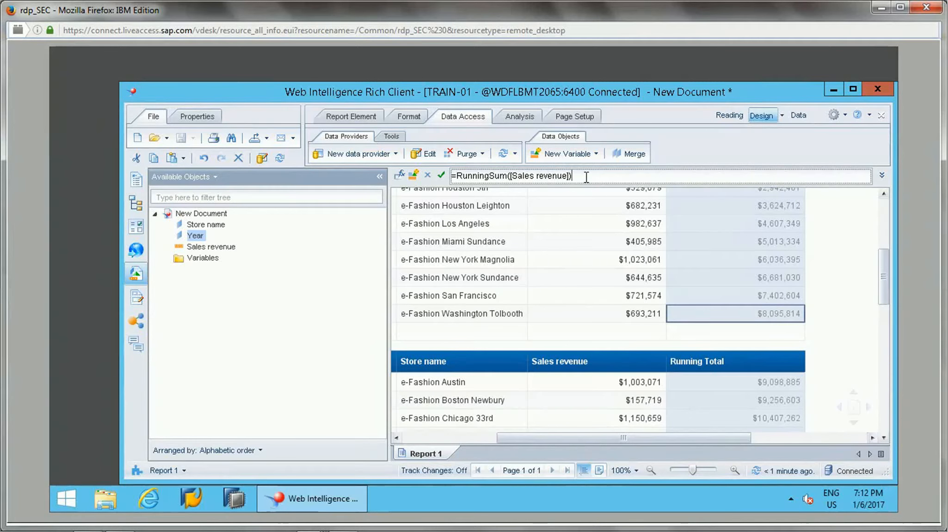
type("; [Year])")
left_click(442, 175)
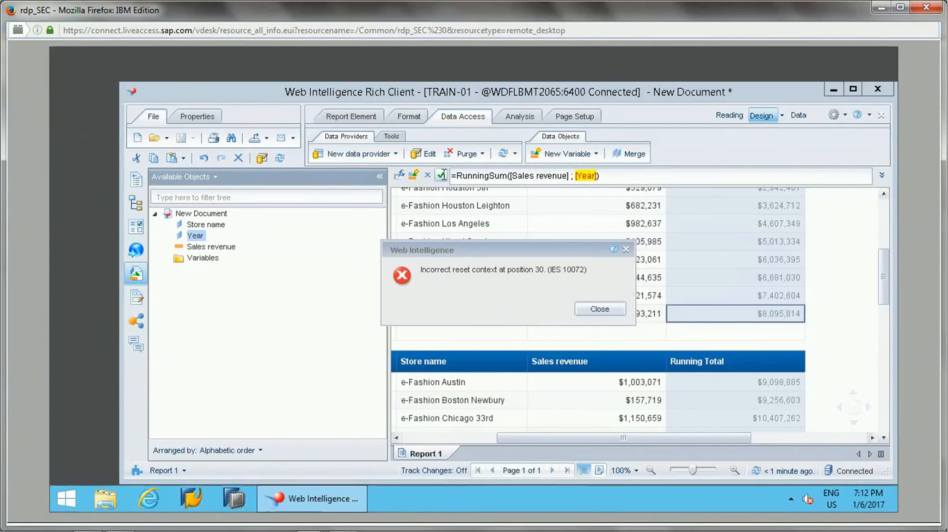
left_click(602, 309)
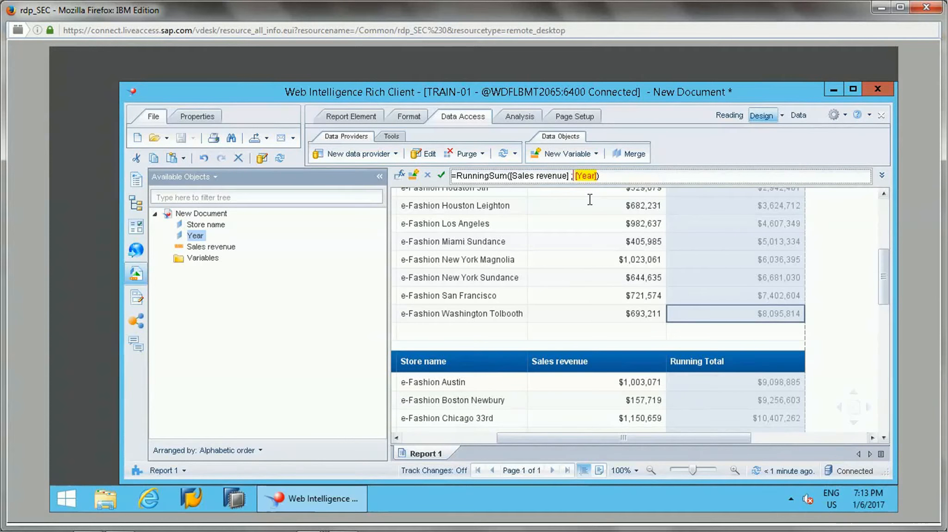
Try the Running Total formula with a 1 inserted before [Year], and retry it as =RunningSum([Sales revenue] ;[Year]).
type("1")
left_click(440, 175)
left_click(579, 306)
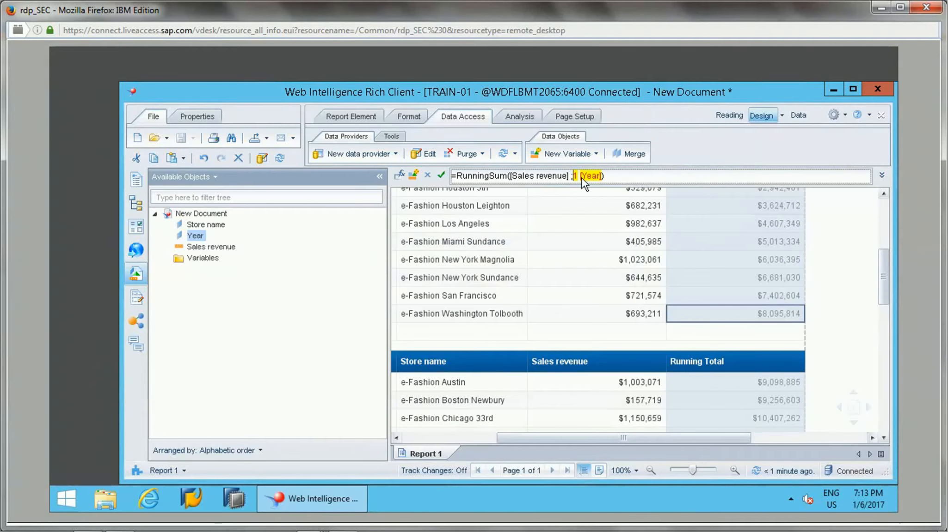
left_click(581, 176)
key("BackSpace")
key("BackSpace")
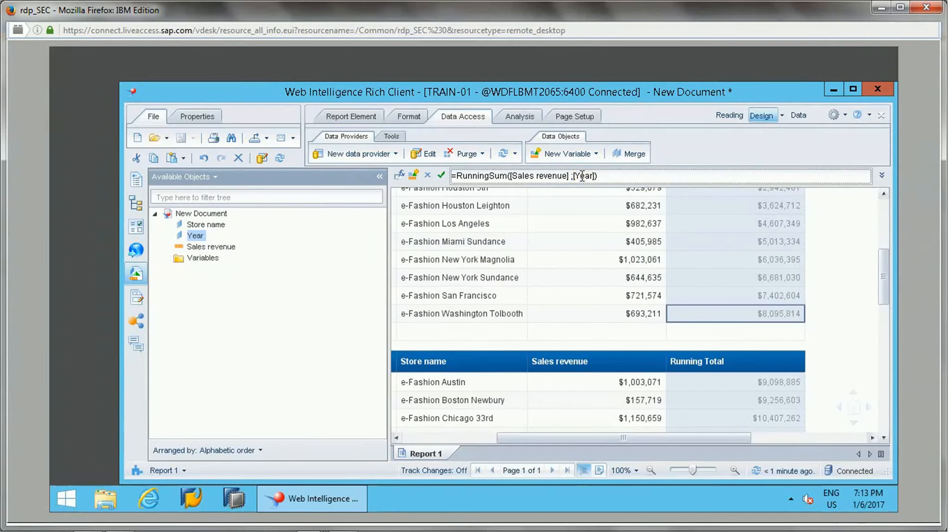
left_click(441, 176)
left_click(586, 309)
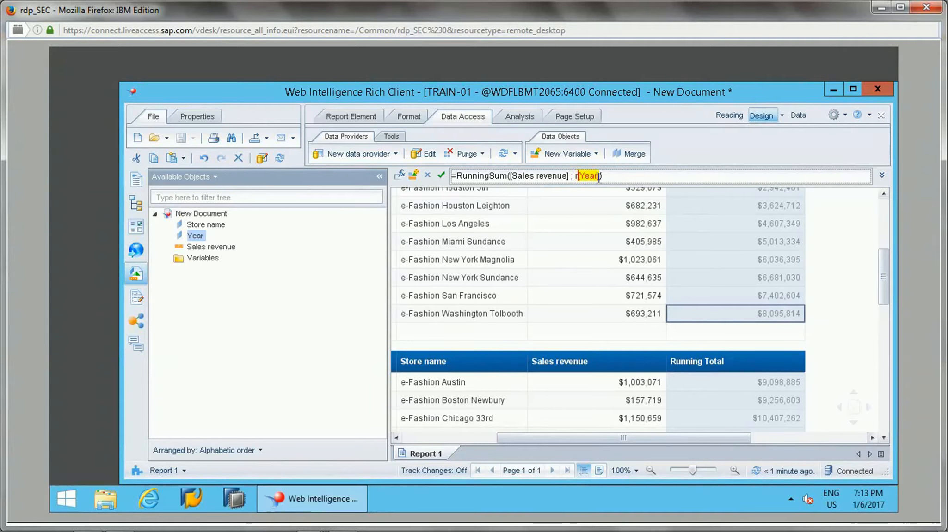
Try the Running Total formula as =RunningSum([Sales revenue] ; Row;[Year]).
type("ow;")
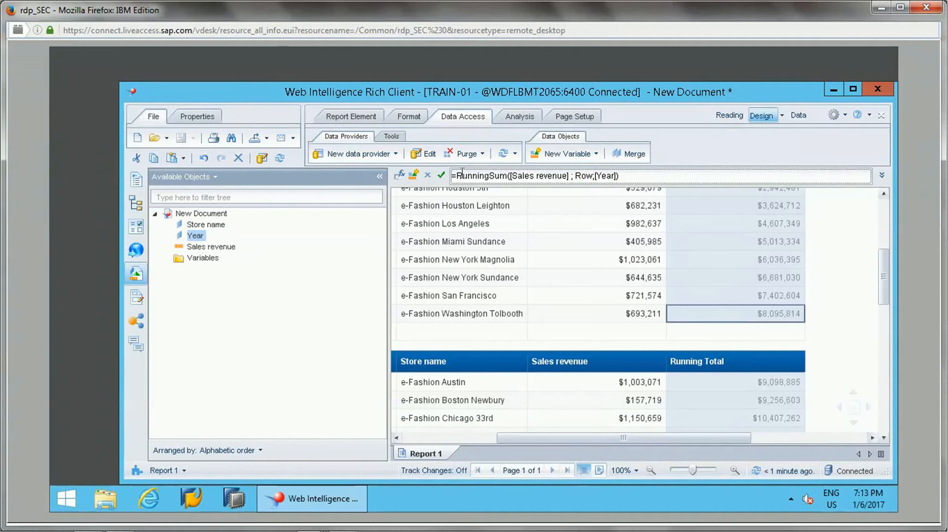
left_click(442, 176)
left_click(597, 311)
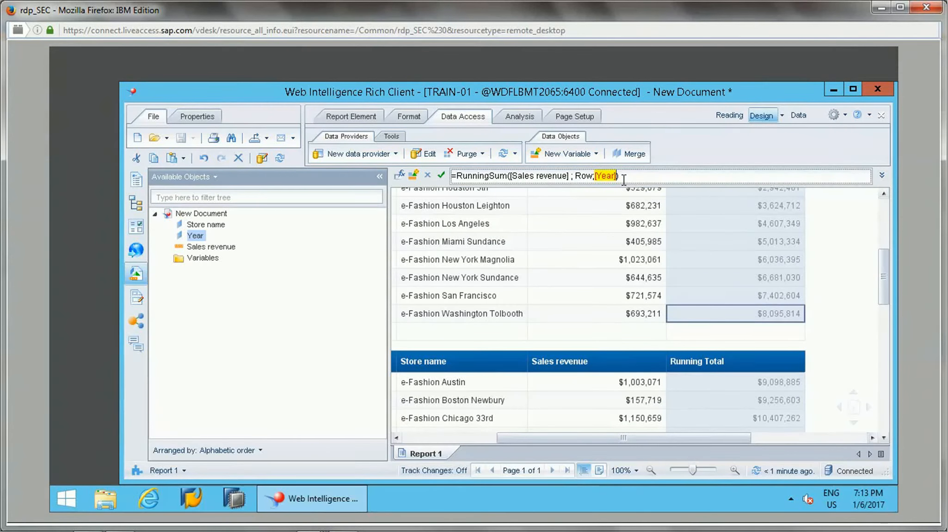
Strip the extra arguments from the Running Total formula, restoring =RunningSum([Sales revenue]).
key("BackSpace")
key("BackSpace")
key("BackSpace")
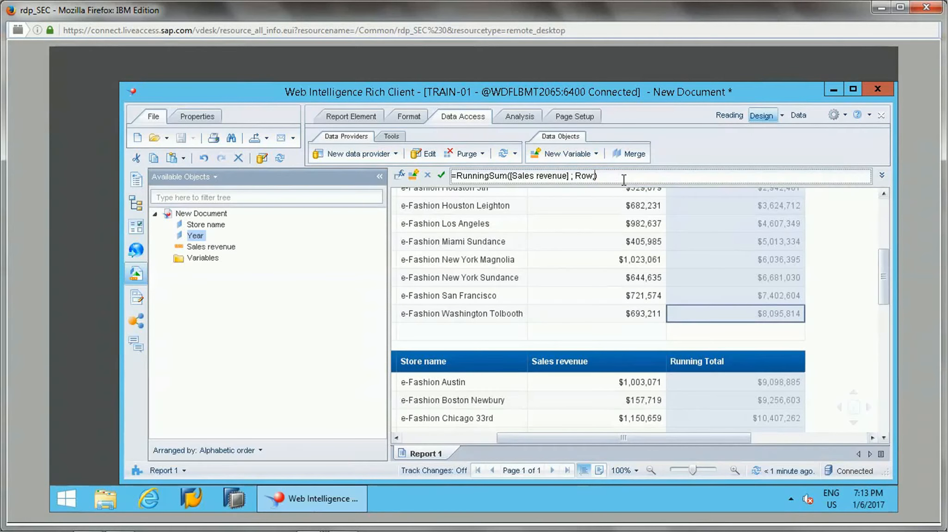
key("BackSpace")
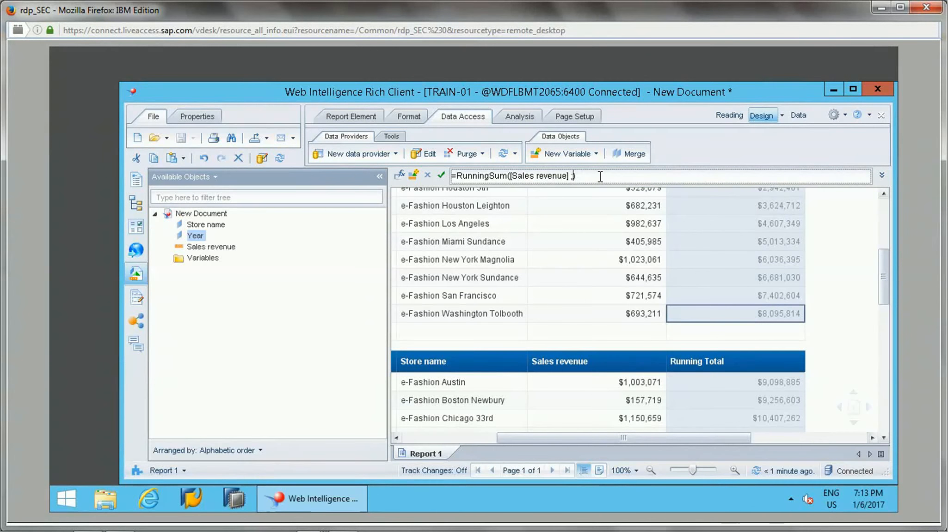
key("BackSpace")
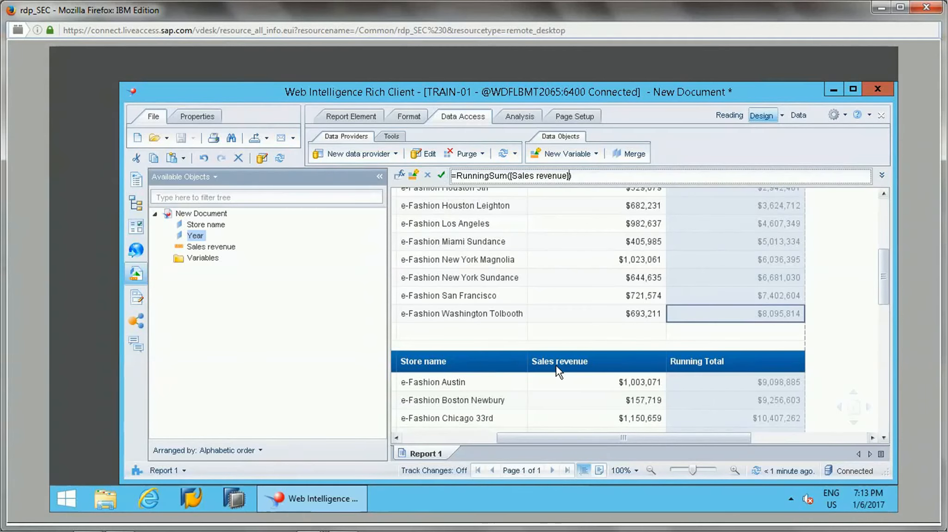
Examine the Year, Store name, Sales revenue and Running Total columns through the 2004 block and into the 2005 block.
left_click_drag(596, 442, 508, 445)
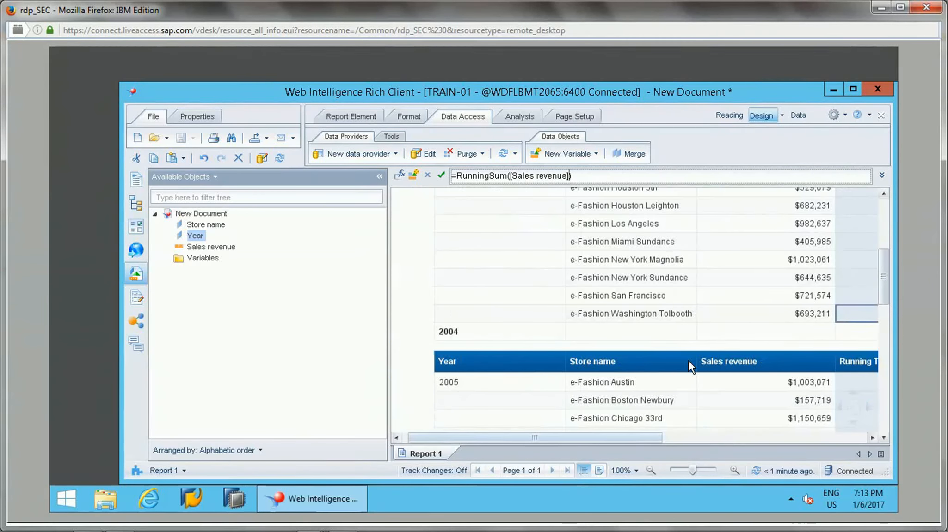
left_click_drag(885, 256, 885, 247)
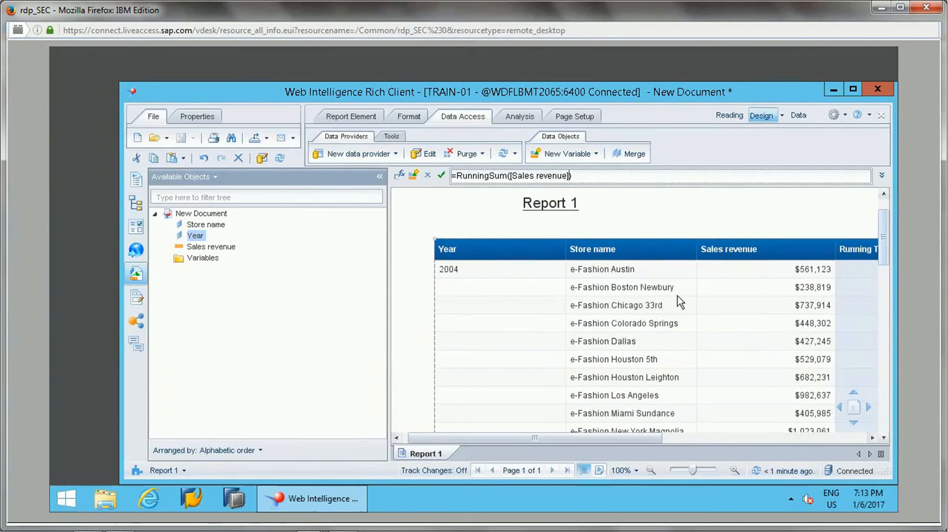
left_click(577, 272)
left_click(523, 274)
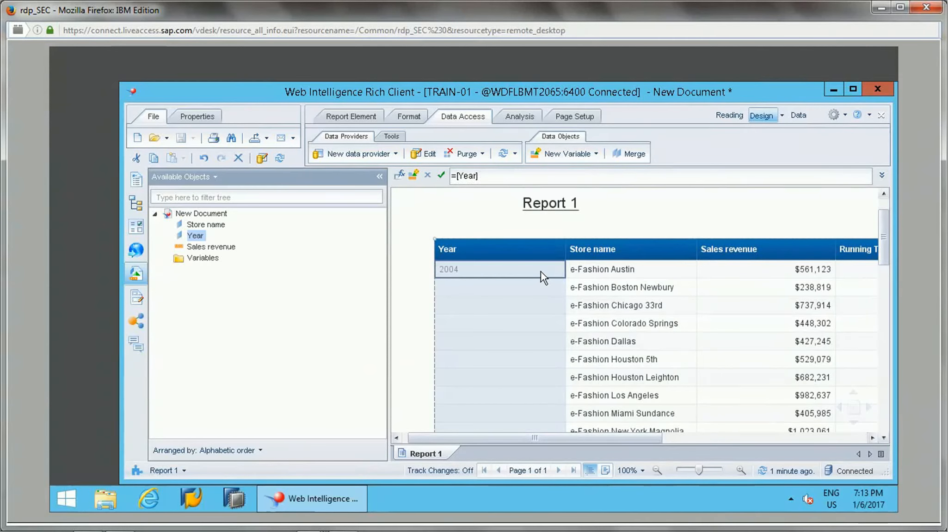
left_click(688, 287)
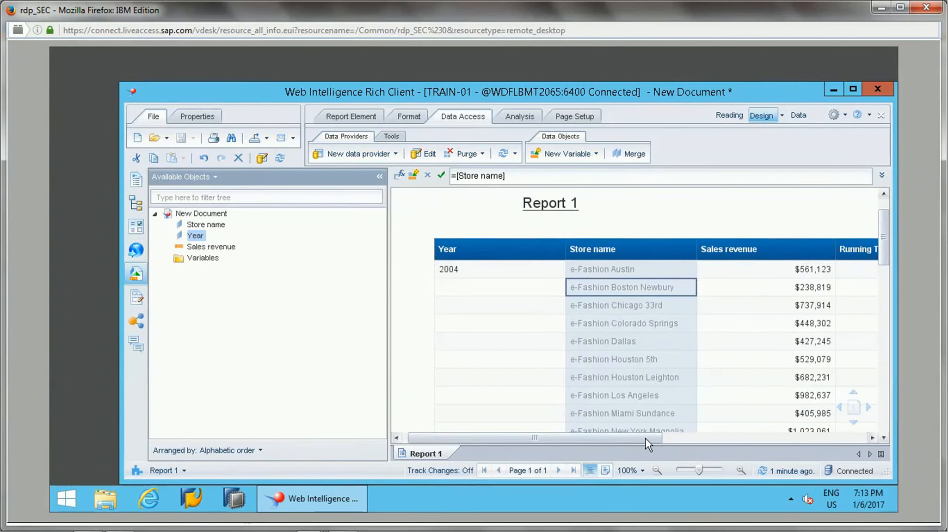
left_click_drag(645, 440, 709, 436)
left_click_drag(884, 254, 886, 283)
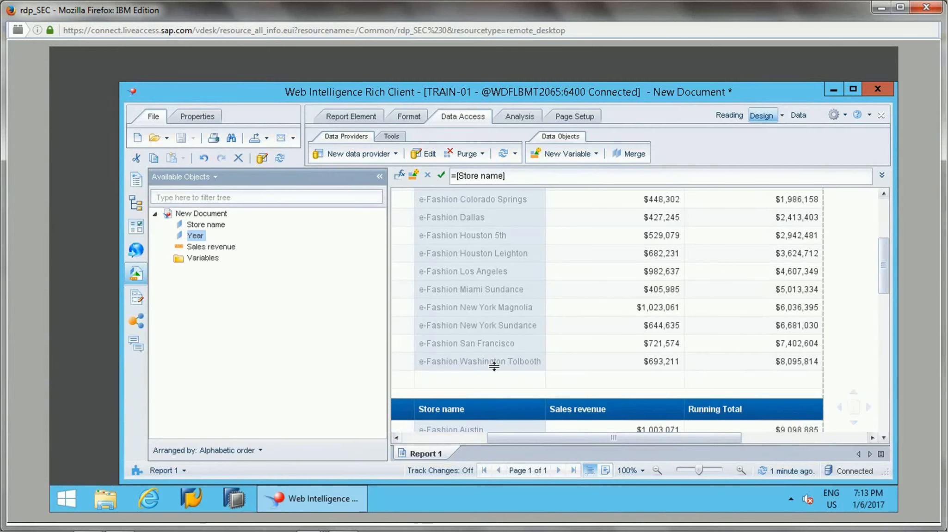
left_click(494, 366)
left_click(785, 367)
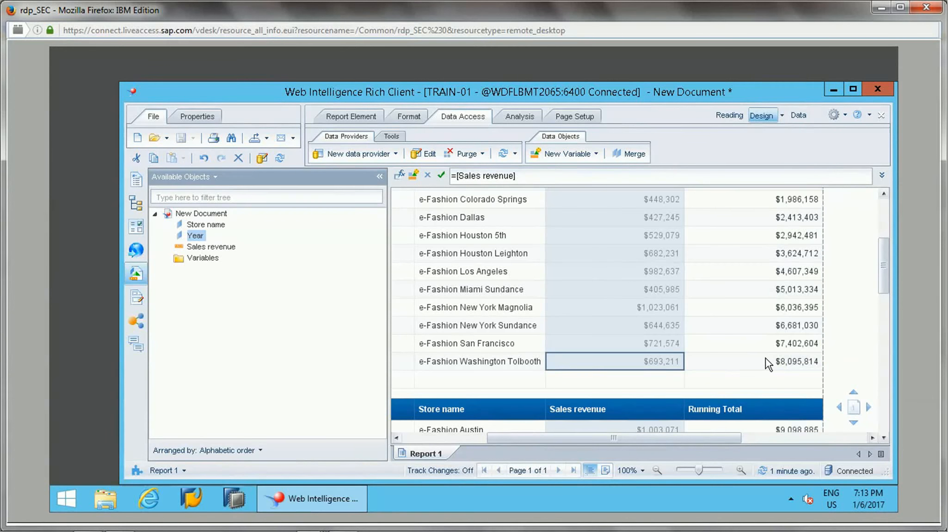
left_click_drag(884, 283, 884, 302)
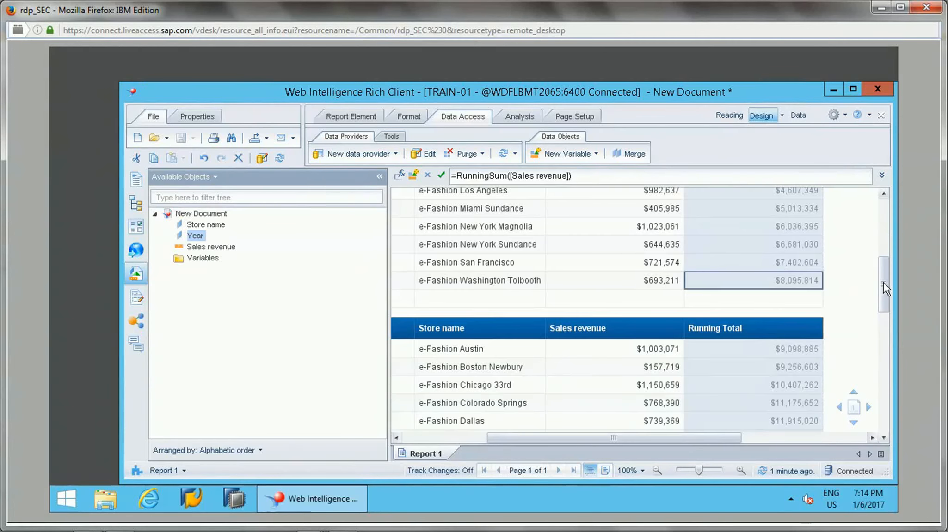
left_click_drag(884, 283, 888, 210)
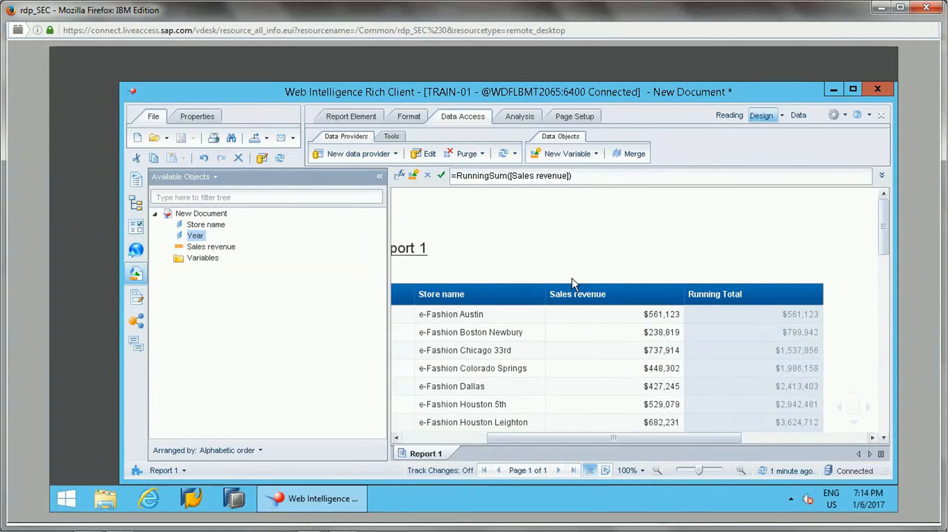
Insert an empty column to the right of the Running Total column.
left_click(610, 235)
left_click(605, 218)
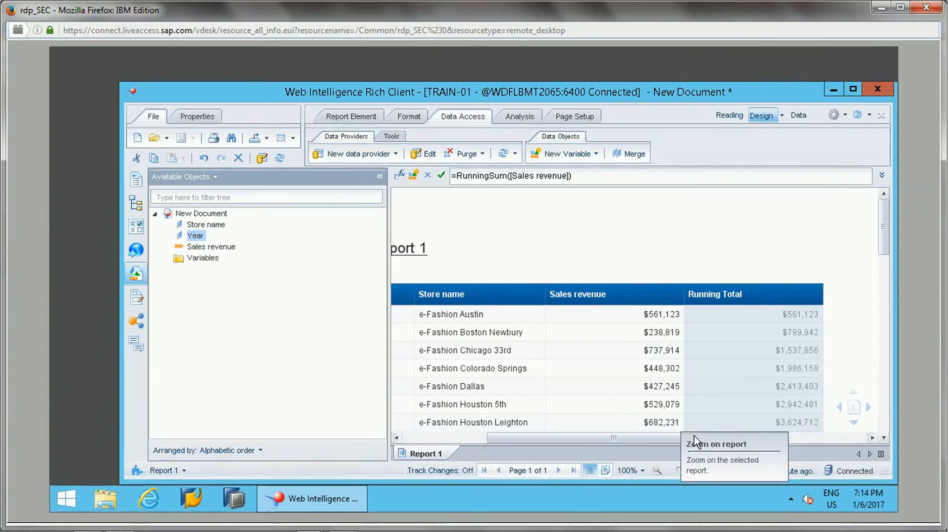
left_click_drag(694, 436, 725, 435)
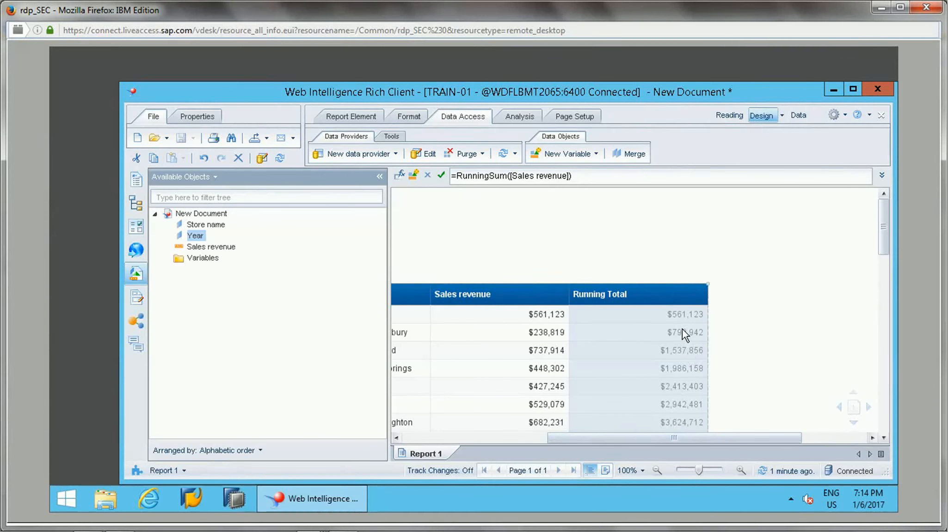
left_click(687, 315)
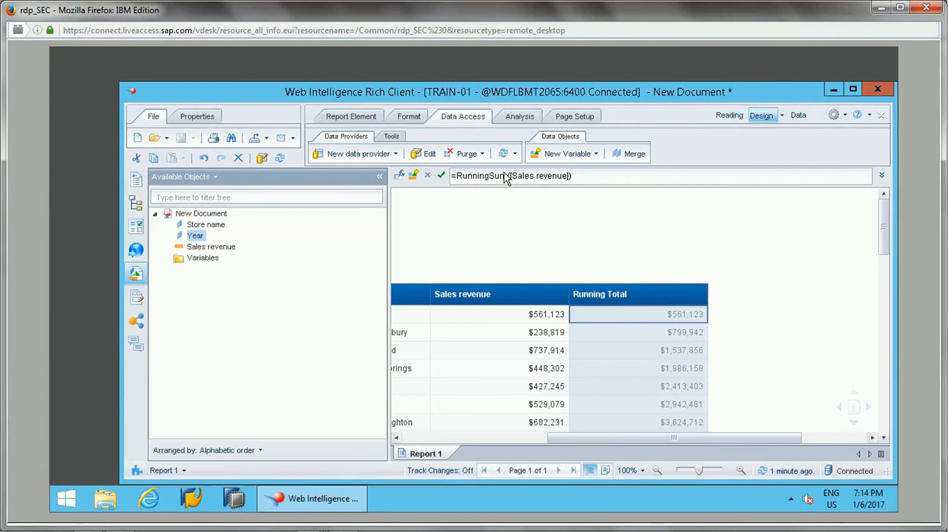
right_click(618, 294)
mouse_move(776, 216)
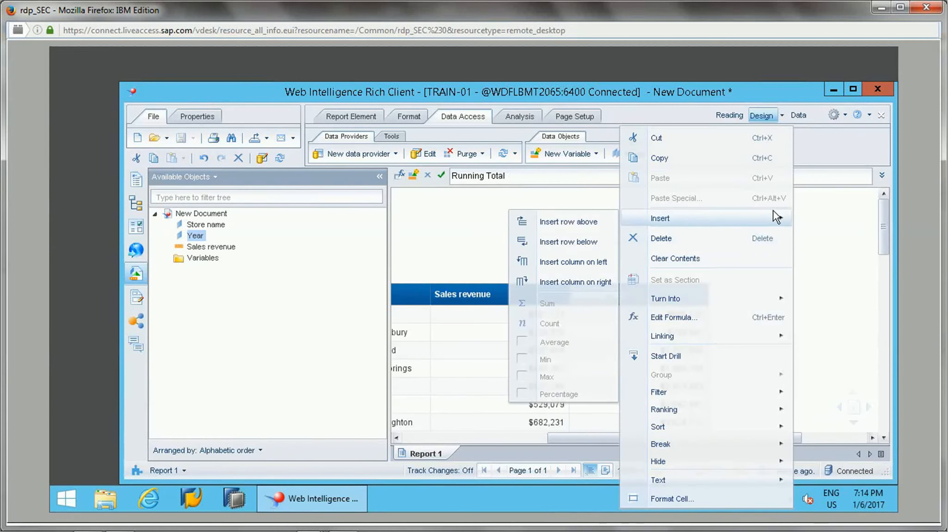
left_click(586, 282)
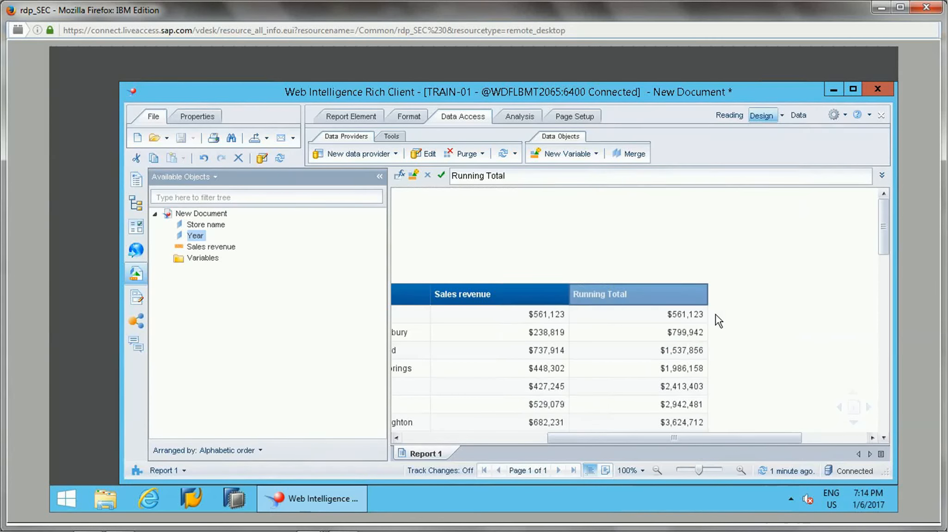
Copy the Running Total formula =RunningSum([Sales revenue]) into the first body cell of the new column.
left_click(679, 319)
left_click(538, 178)
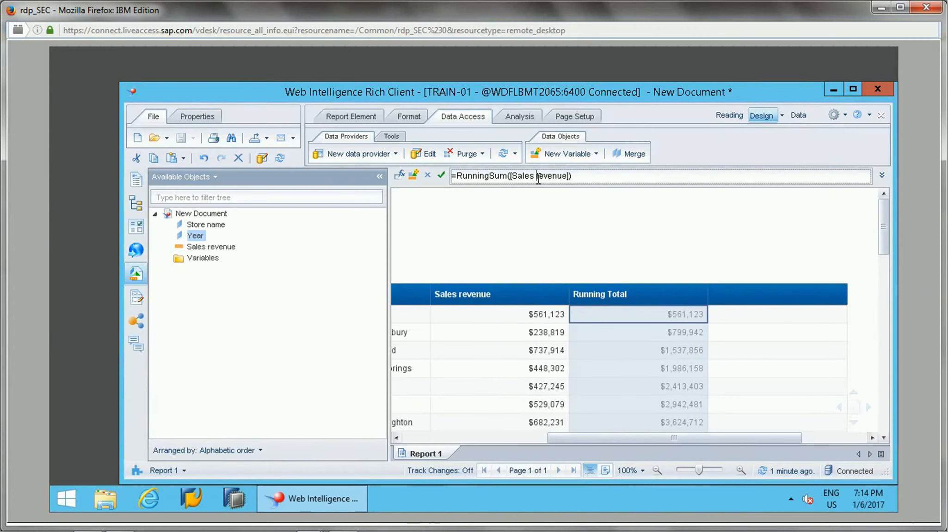
key("ctrl+a")
key("ctrl+c")
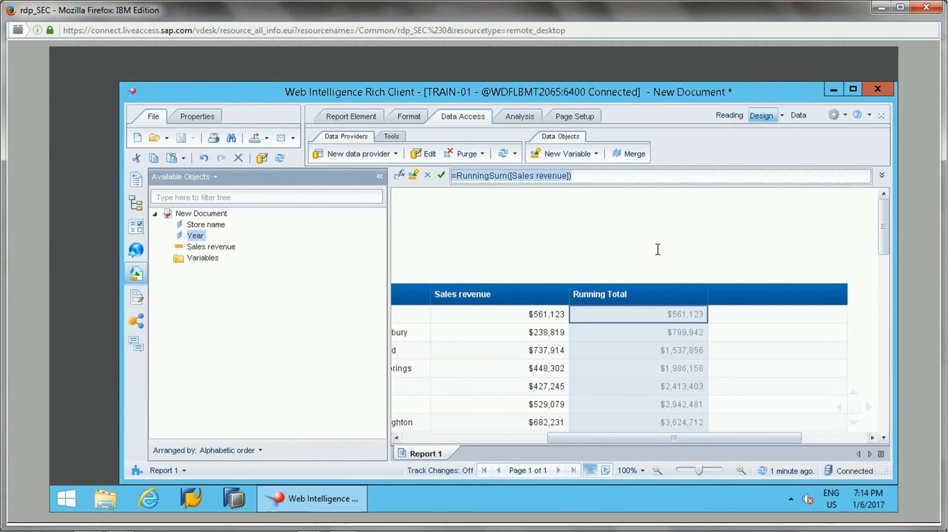
left_click(748, 314)
left_click(550, 178)
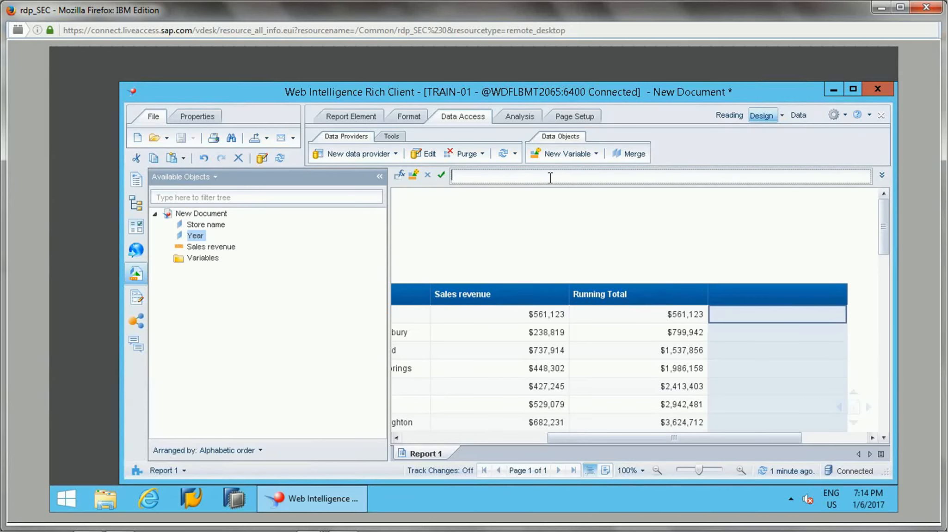
key("ctrl+v")
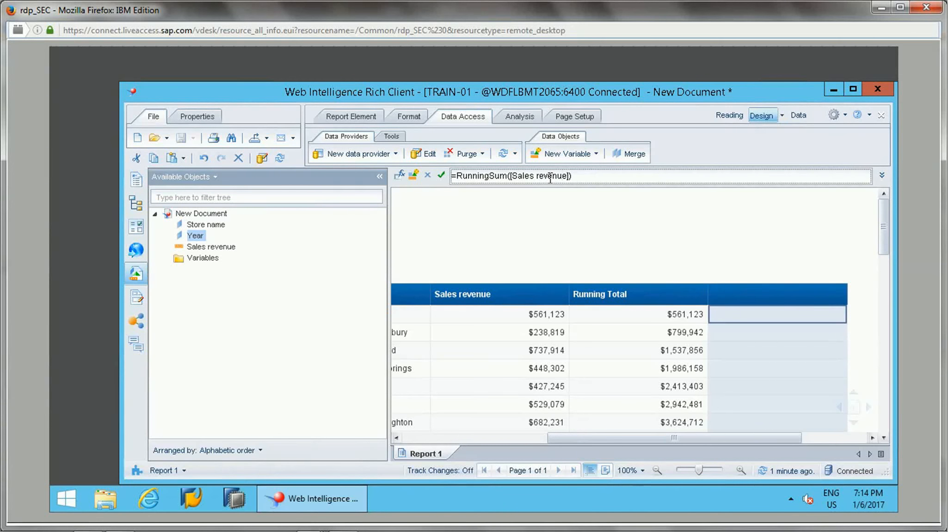
Change the new column's formula to =RunningMin([Sales revenue]) and check its values down the table.
key("shift+Left")
key("shift+Left")
key("shift+Left")
type("min")
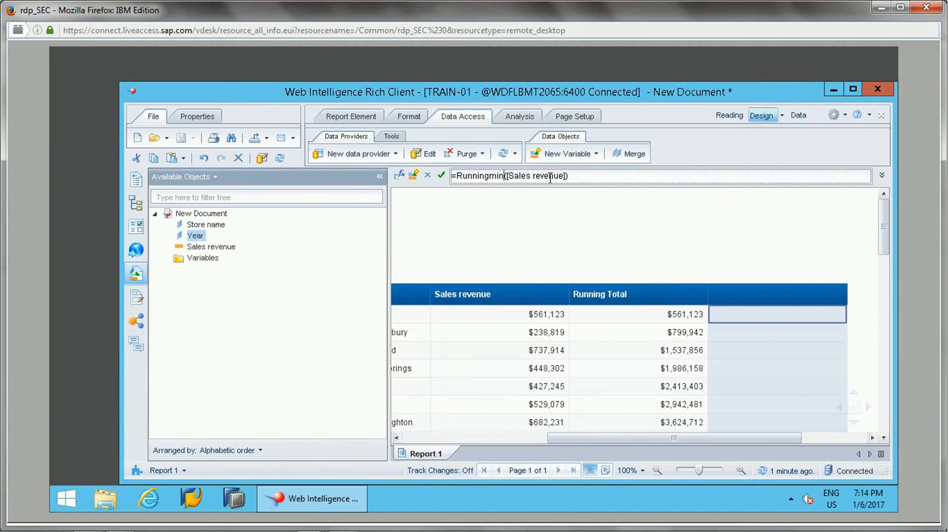
left_click(747, 334)
left_click(543, 309)
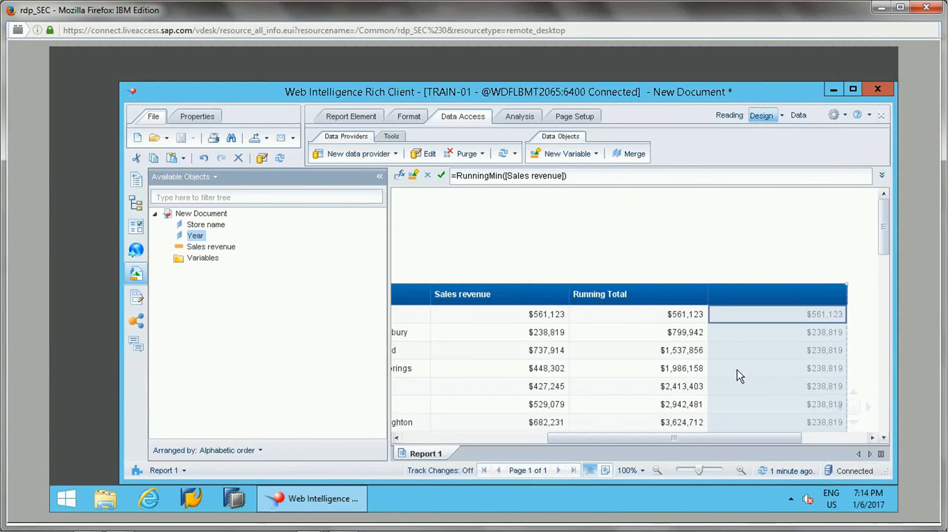
left_click(821, 345)
left_click_drag(883, 224, 885, 248)
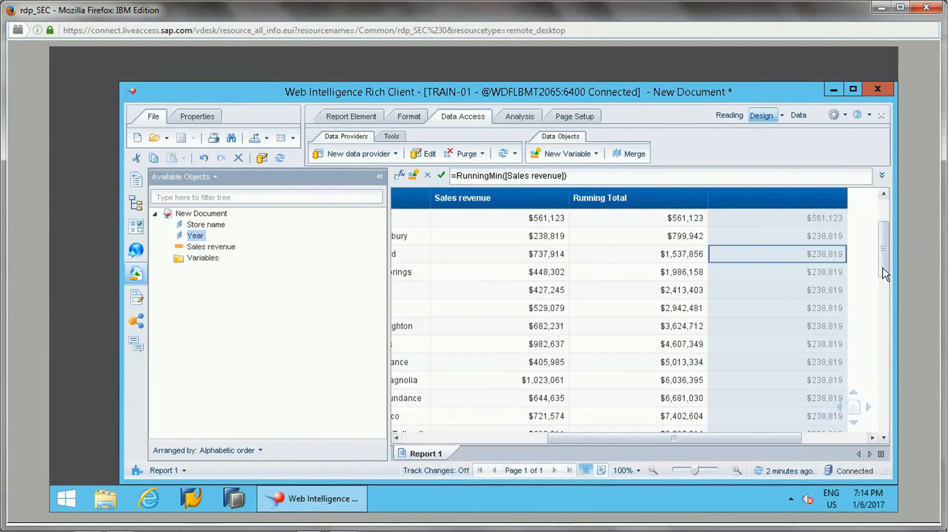
left_click_drag(885, 277, 881, 211)
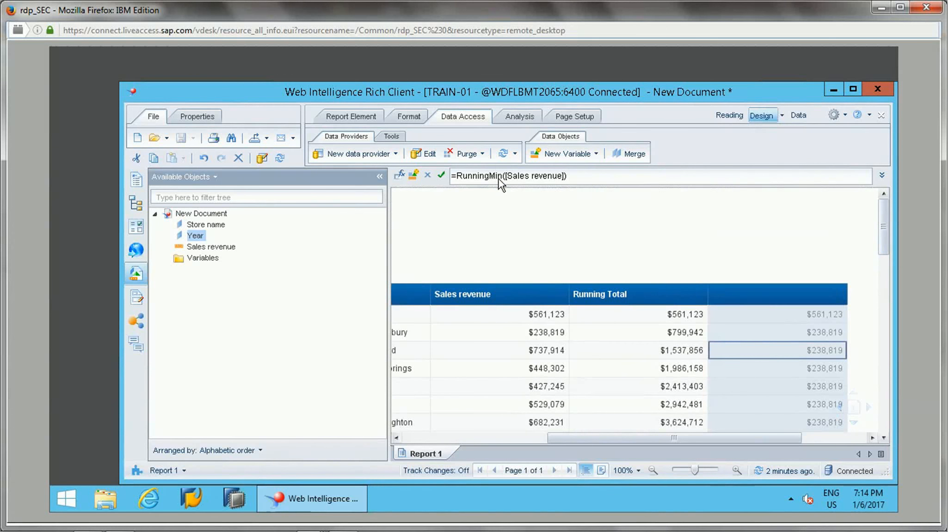
Replace RunningMin with RunningMax in the new column, making the formula =RunningMax([Sales revenue]).
left_click(505, 179)
key("BackSpace")
key("BackSpace")
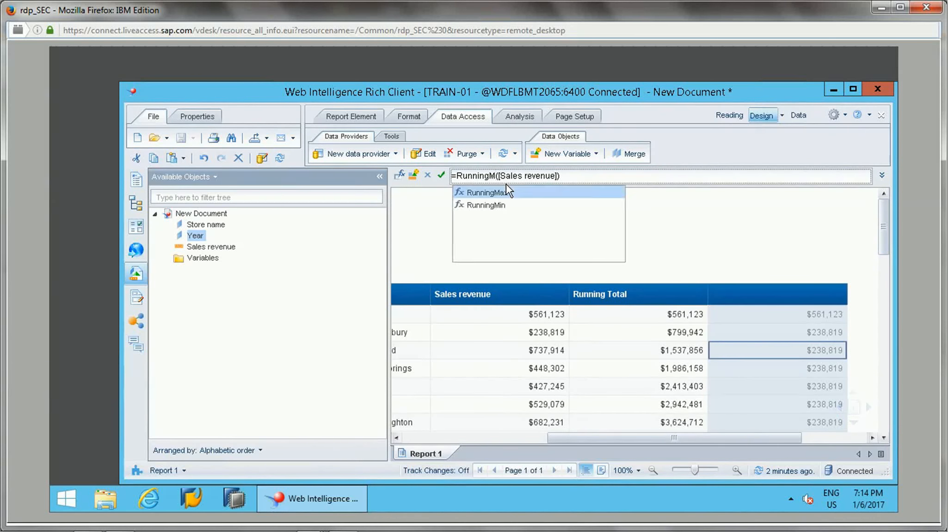
type("ax")
key("Return")
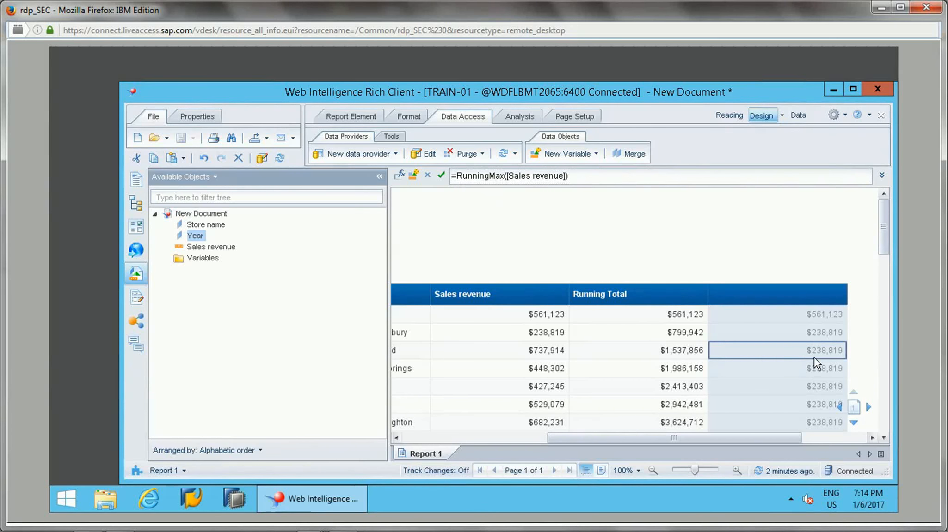
left_click(823, 333)
mouse_move(884, 231)
left_mouse_down()
mouse_move(887, 345)
mouse_move(896, 224)
left_mouse_up()
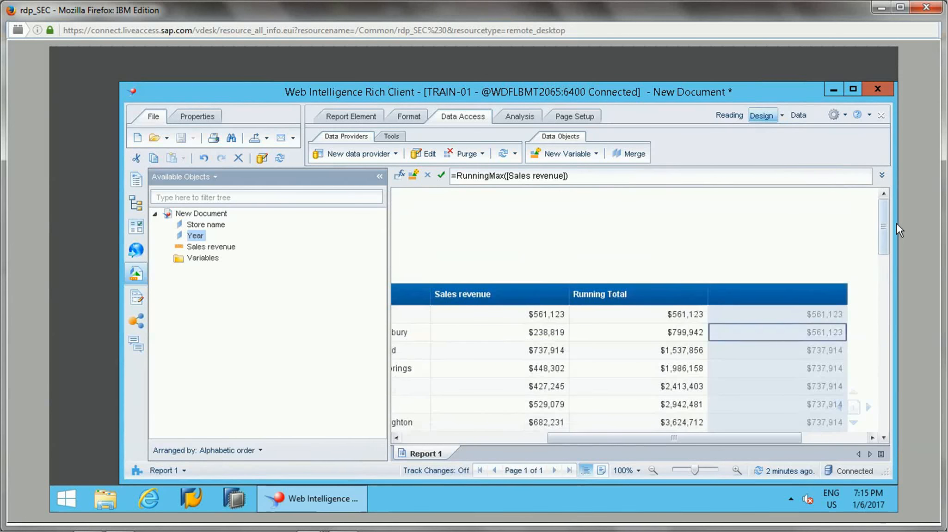